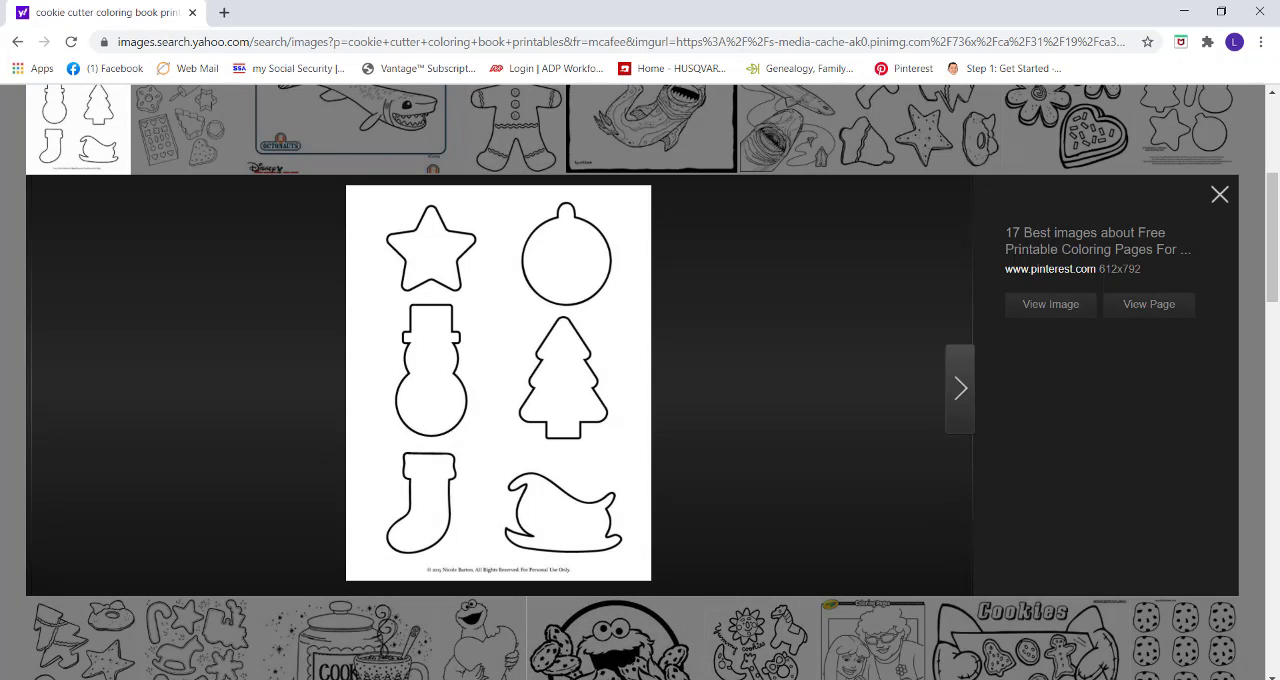
Capture the page of six Christmas cookie-cutter outlines with Snipping Tool and copy the snip to the clipboard.
{"action": "left_click", "coordinate": [640, 679]}
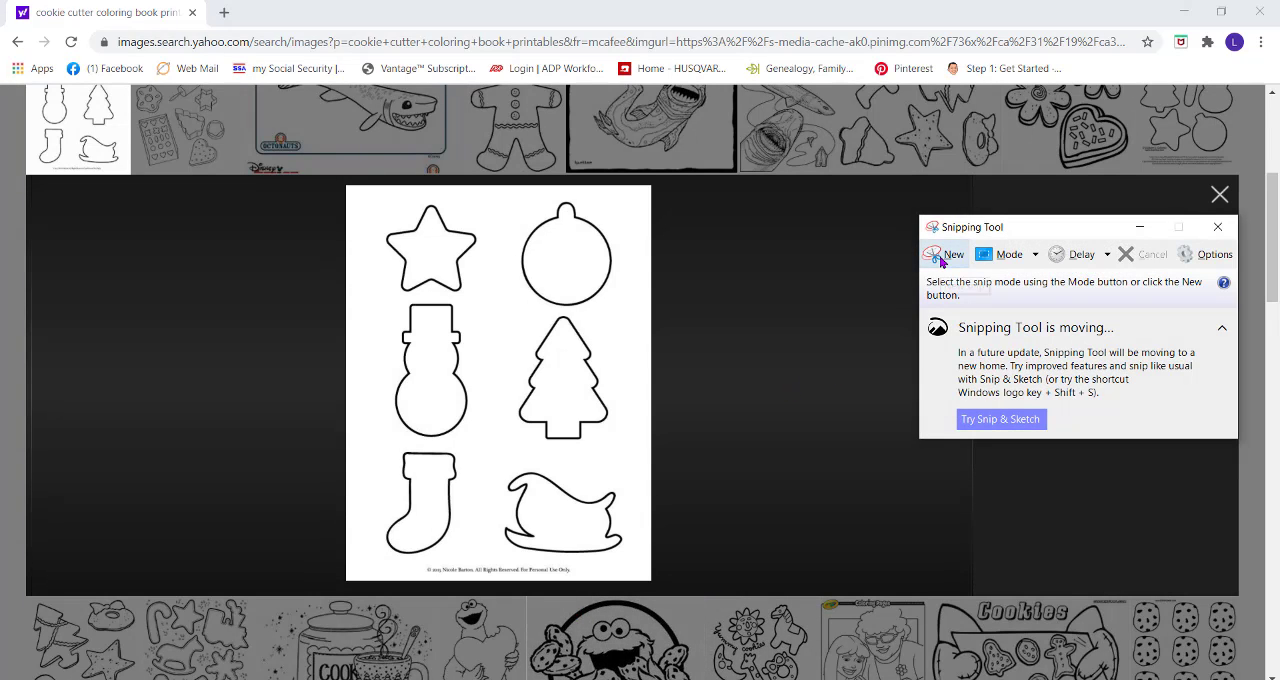
{"action": "left_click", "coordinate": [941, 257]}
{"action": "left_click_drag", "start_coordinate": [365, 193], "coordinate": [641, 562]}
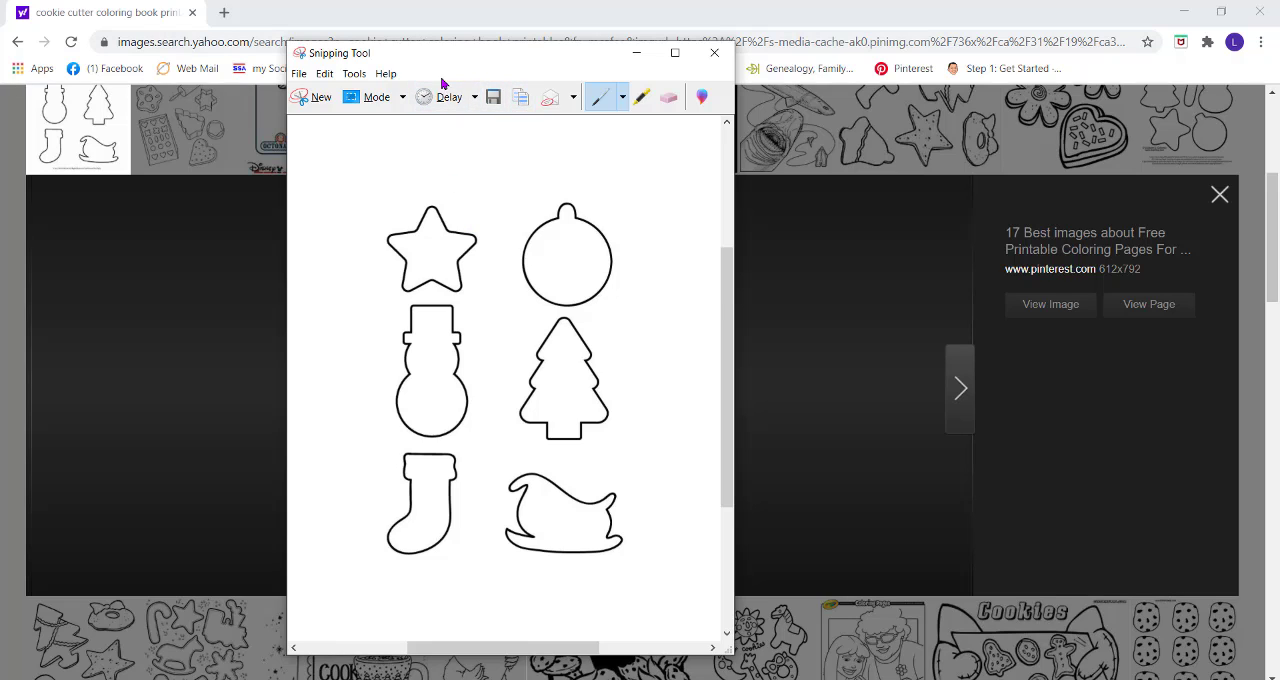
{"action": "left_click", "coordinate": [527, 104]}
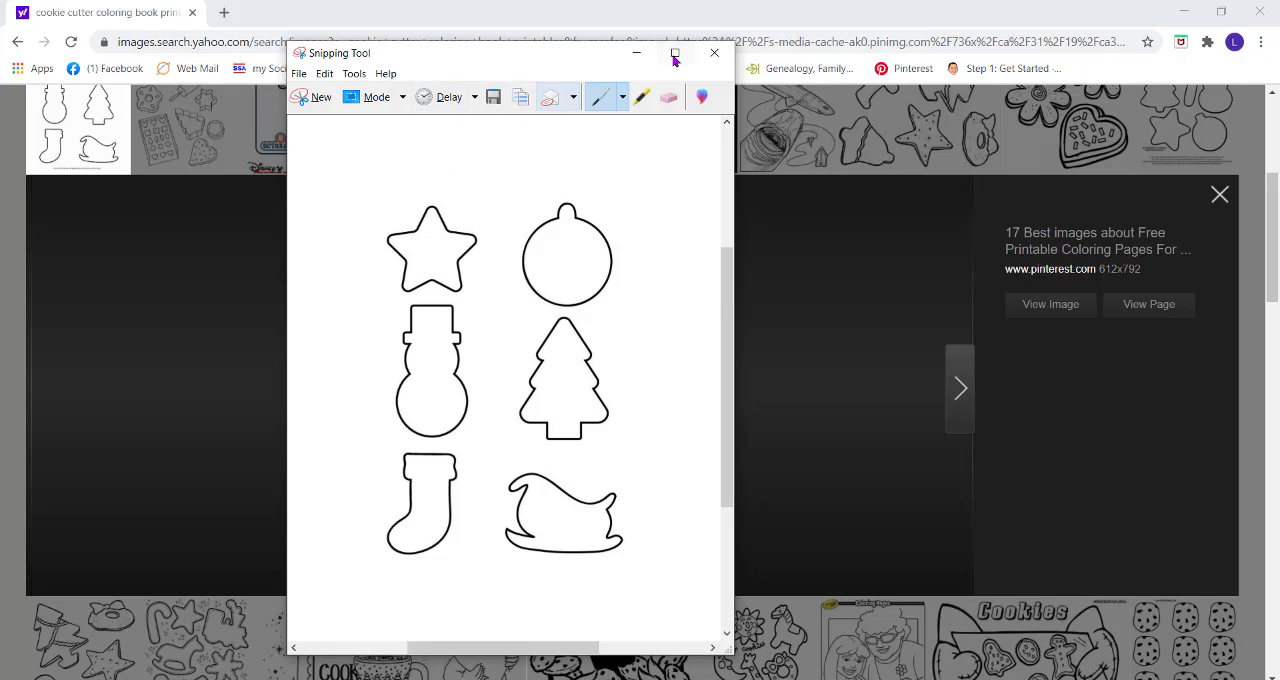
{"action": "left_click", "coordinate": [636, 53]}
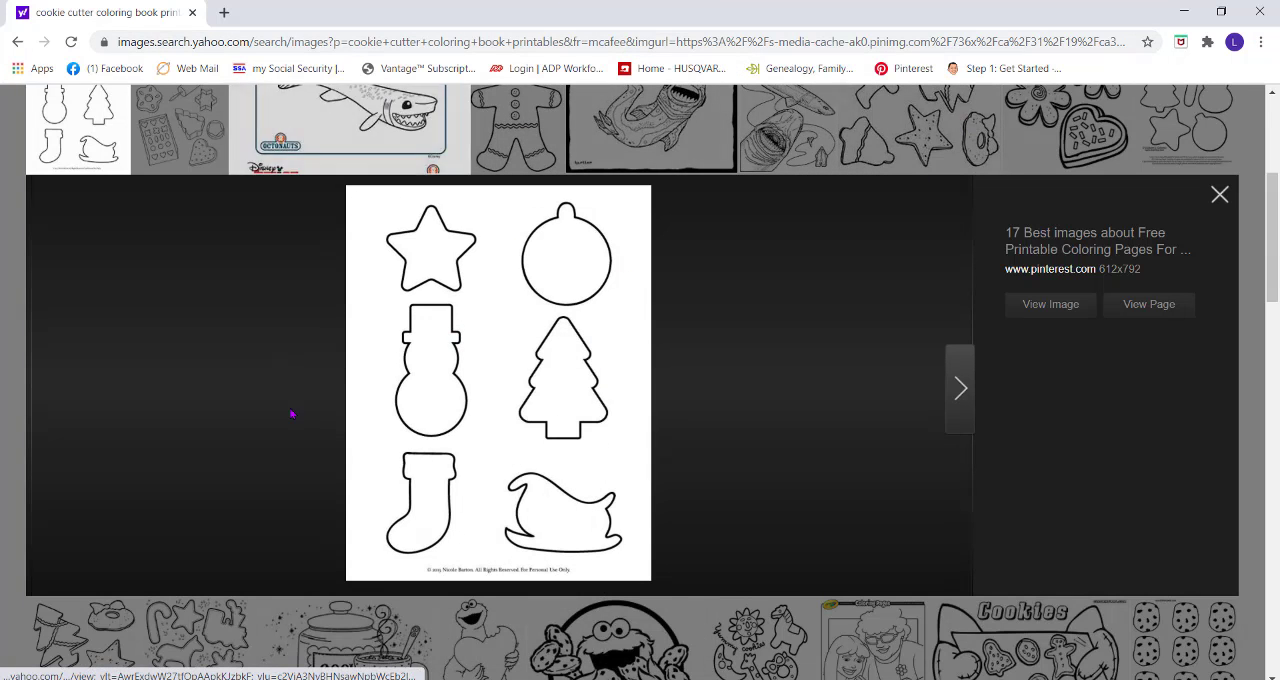
Switch to PREMIER+ 2 Embroidery Ultra and confirm the 240mm x 150mm Large Hoop for Husqvarna Viking Designer Epic 2, natural orientation.
{"action": "left_click", "coordinate": [510, 679]}
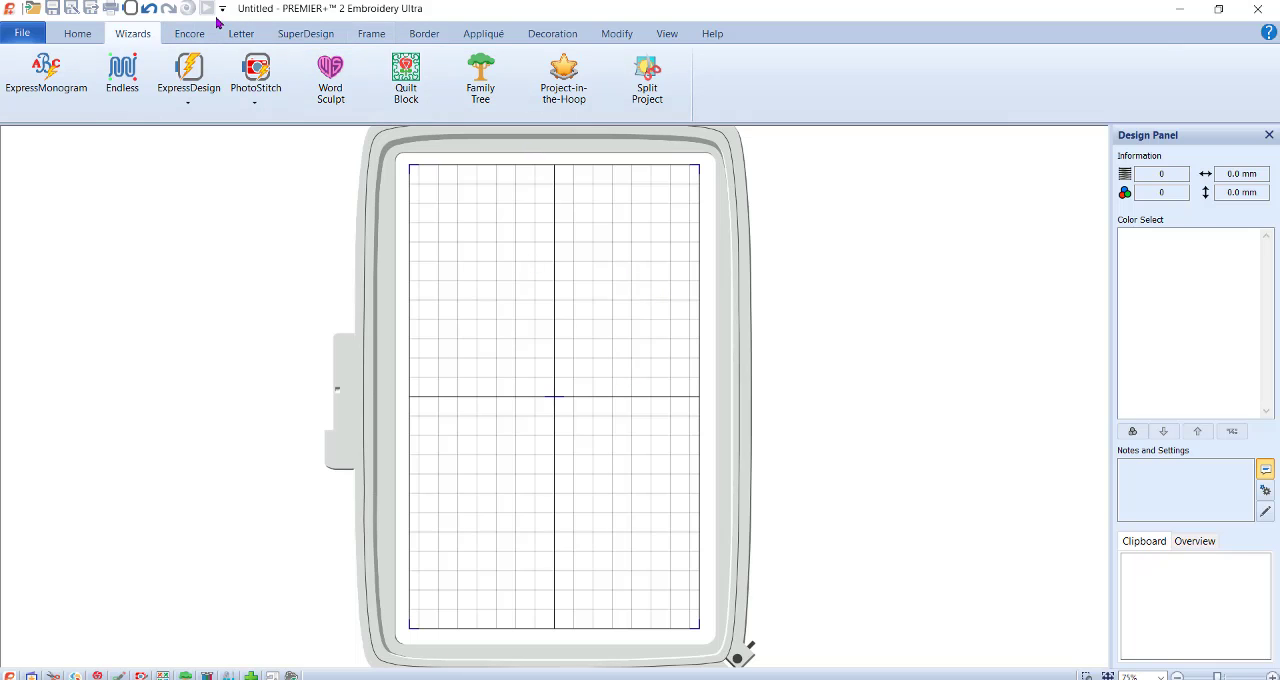
{"action": "left_click", "coordinate": [130, 9]}
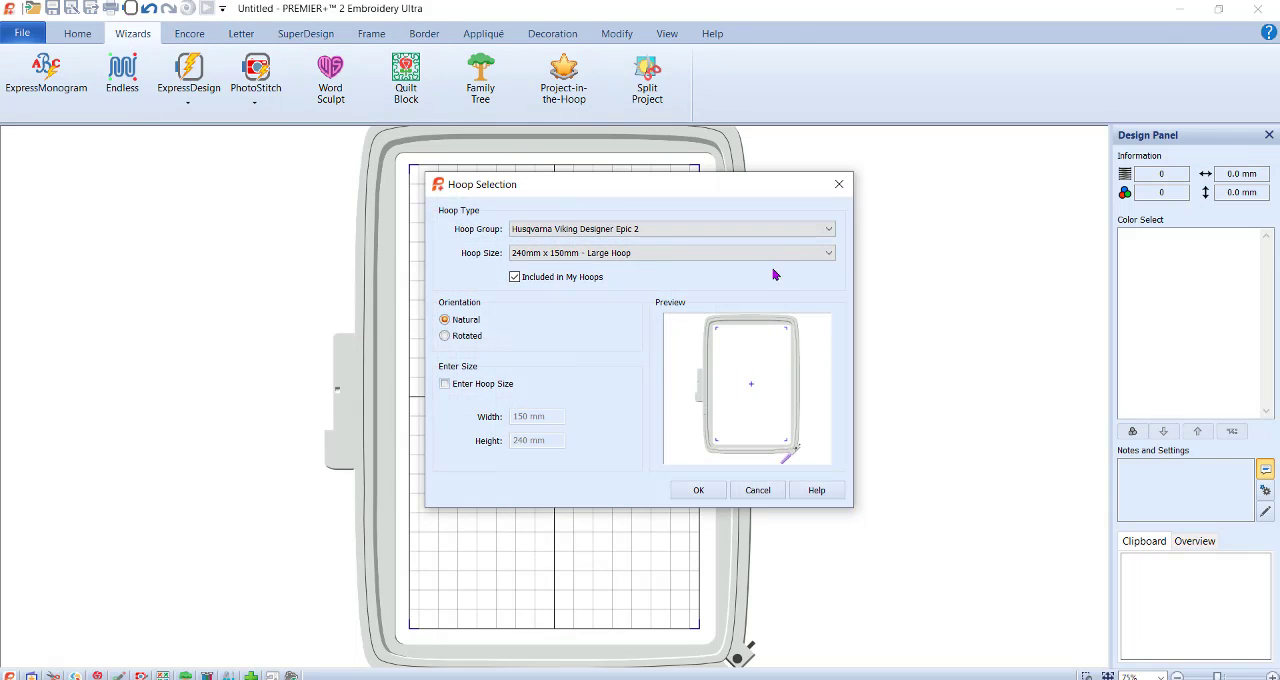
{"action": "left_click", "coordinate": [698, 490]}
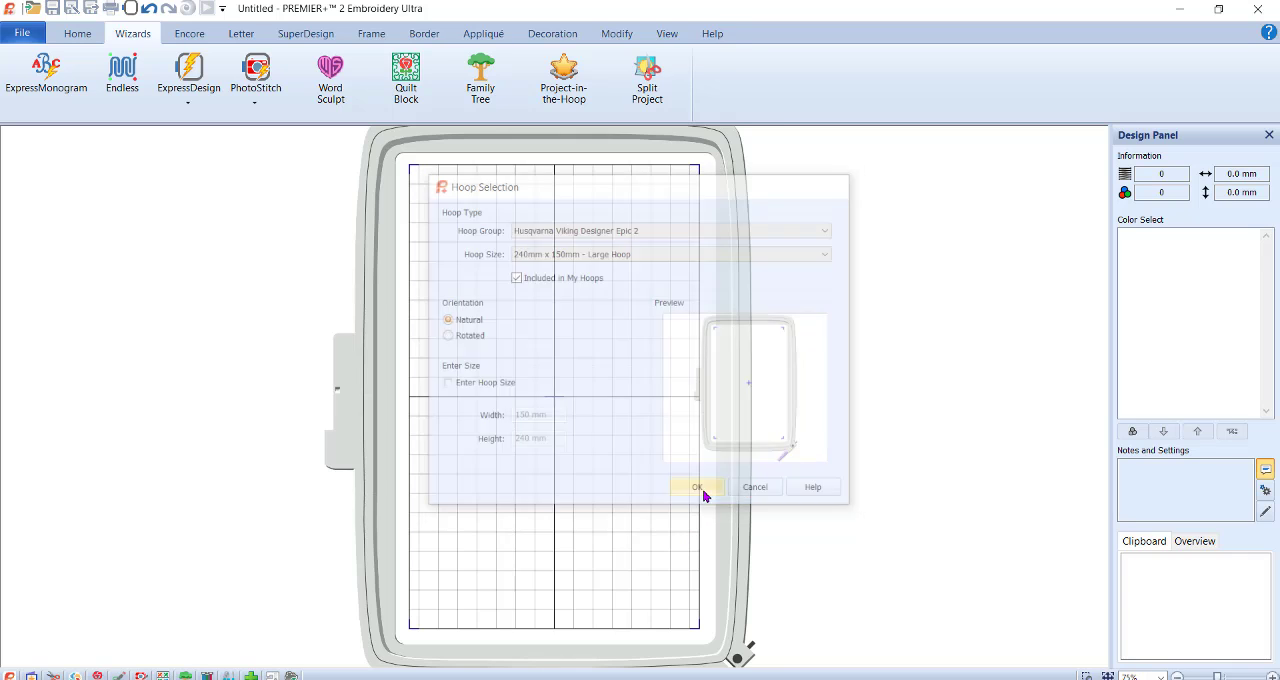
Start an ExpressDesign Into Hoop using the Create Express Border design type.
{"action": "left_click", "coordinate": [190, 80]}
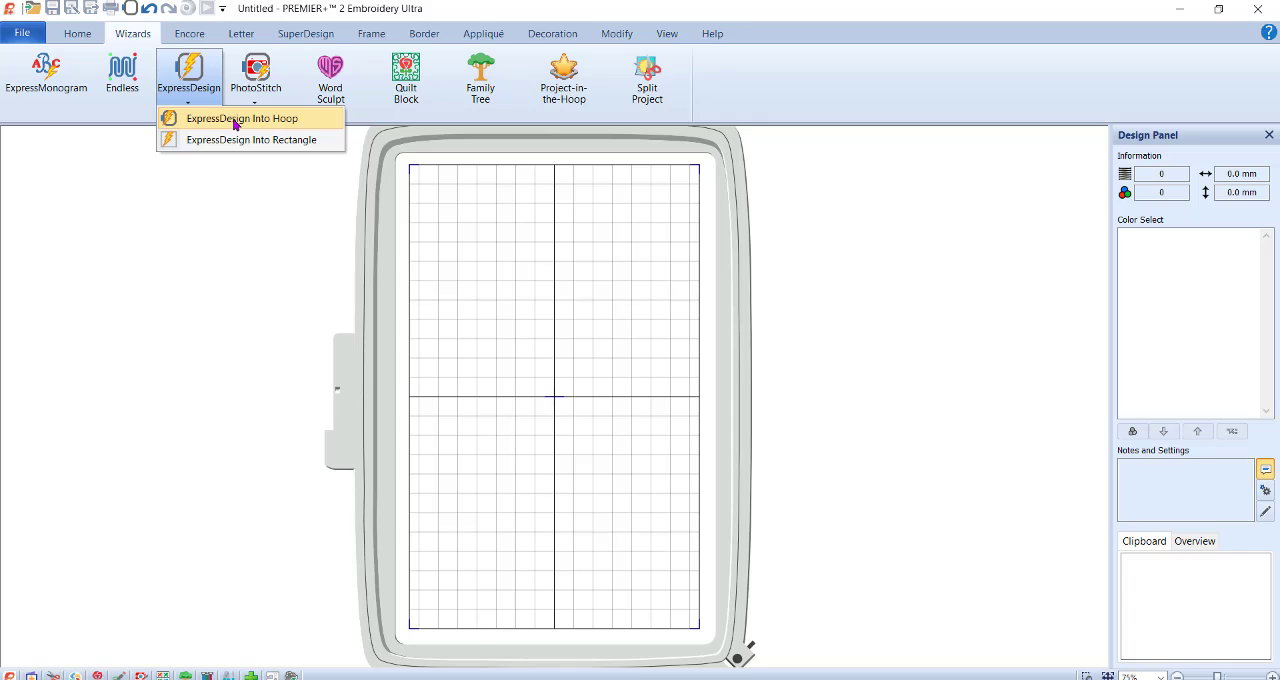
{"action": "left_click", "coordinate": [236, 122]}
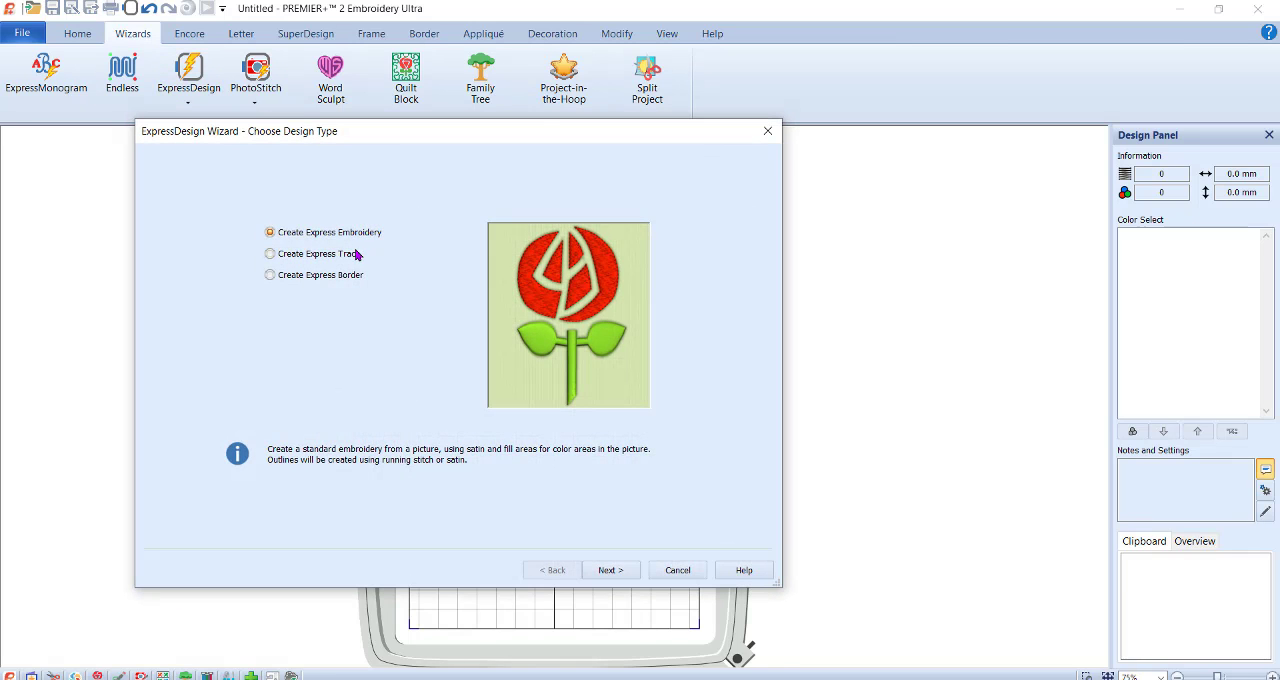
{"action": "left_click", "coordinate": [346, 279]}
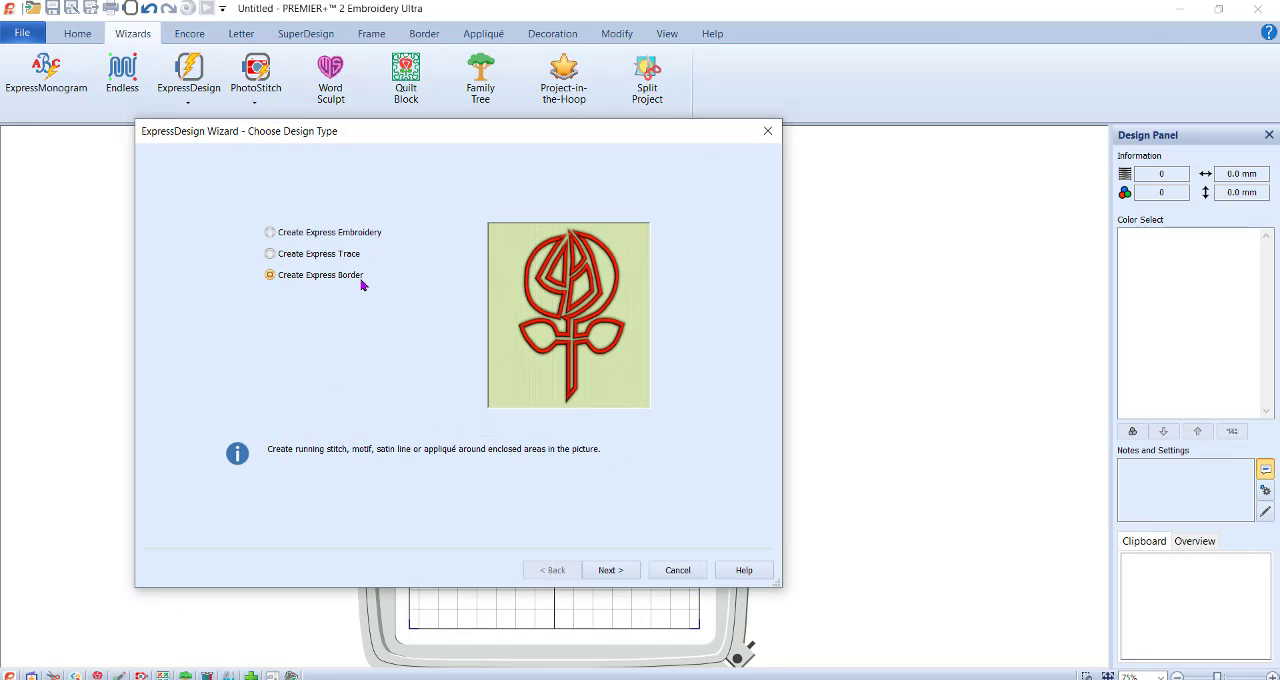
{"action": "left_click", "coordinate": [616, 571]}
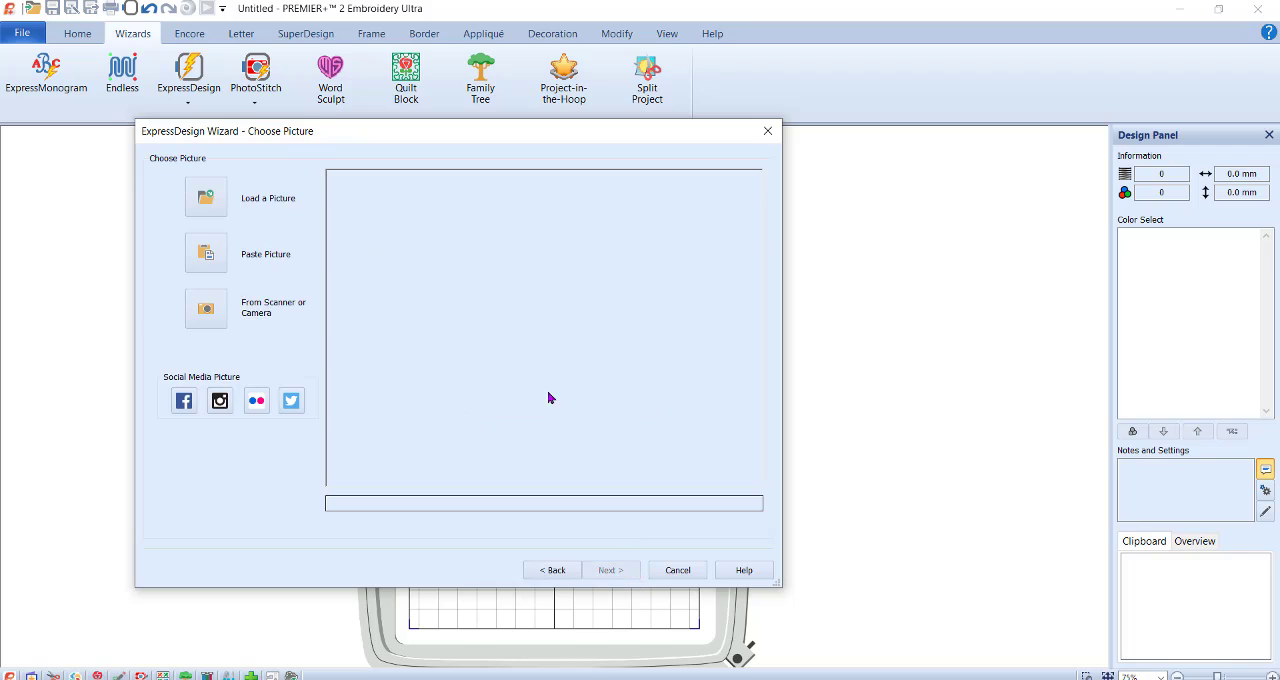
Paste the copied picture into the wizard and accept the full crop and the monochrome threshold of 127.
{"action": "left_click", "coordinate": [190, 254]}
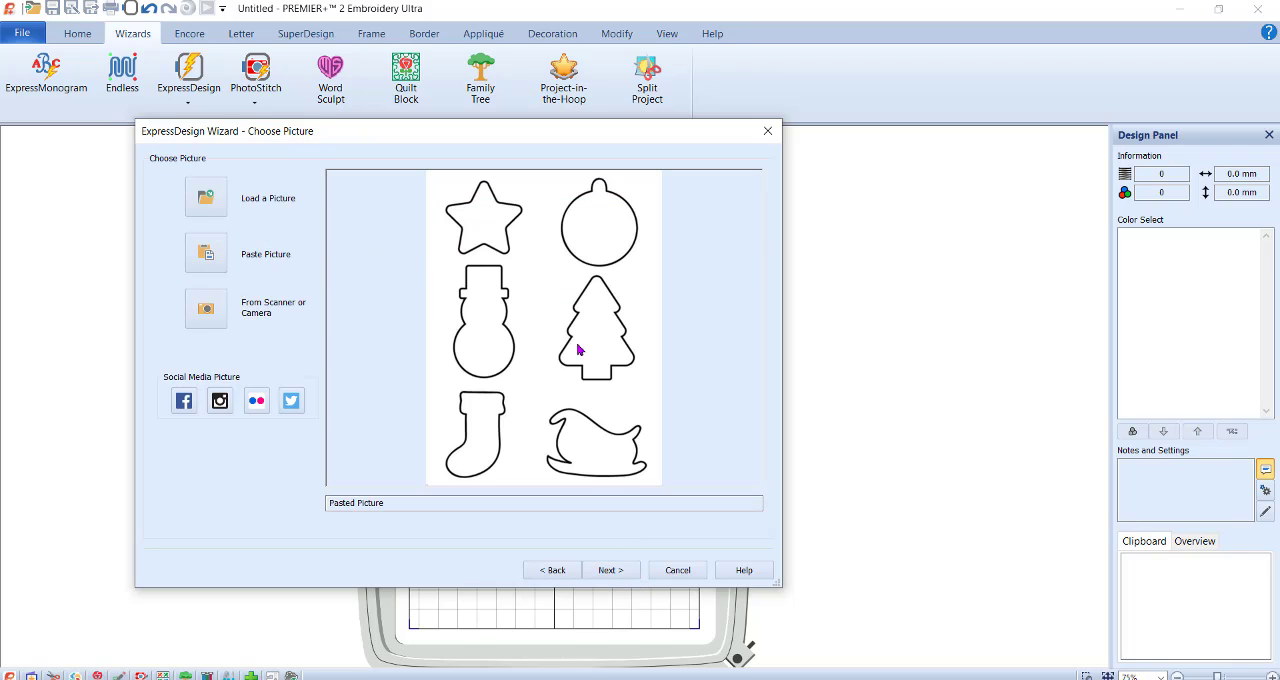
{"action": "left_click", "coordinate": [612, 572]}
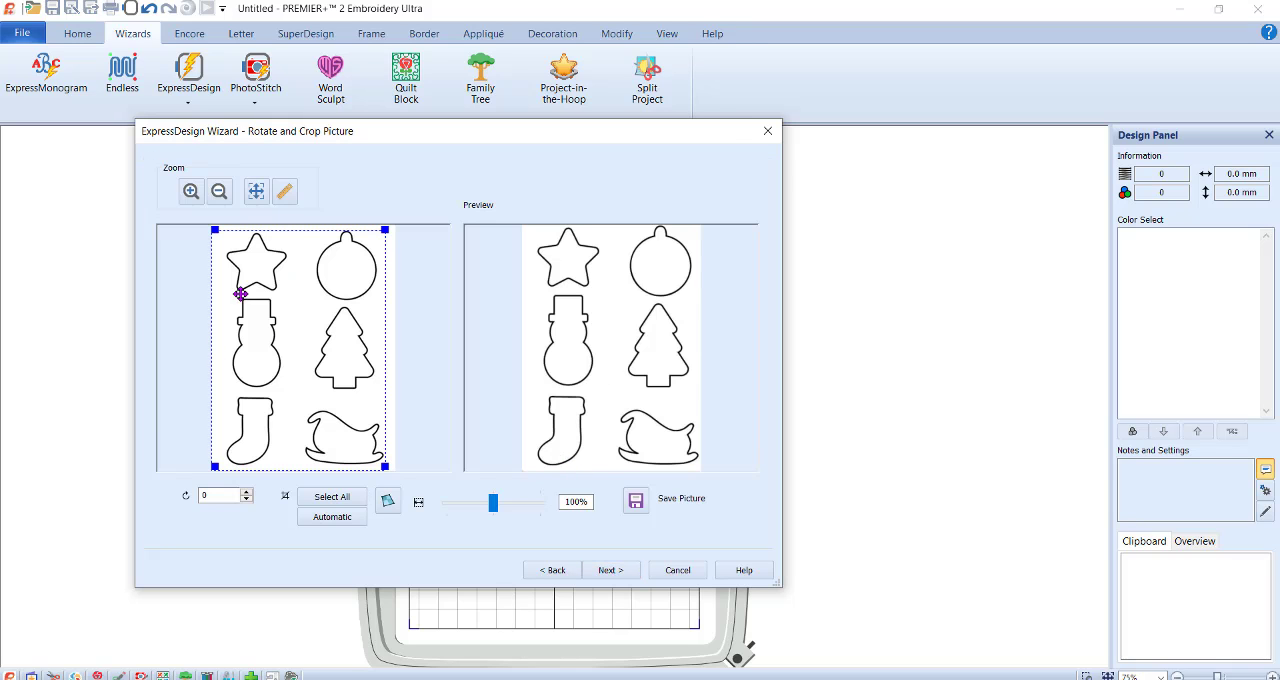
{"action": "left_click", "coordinate": [612, 572]}
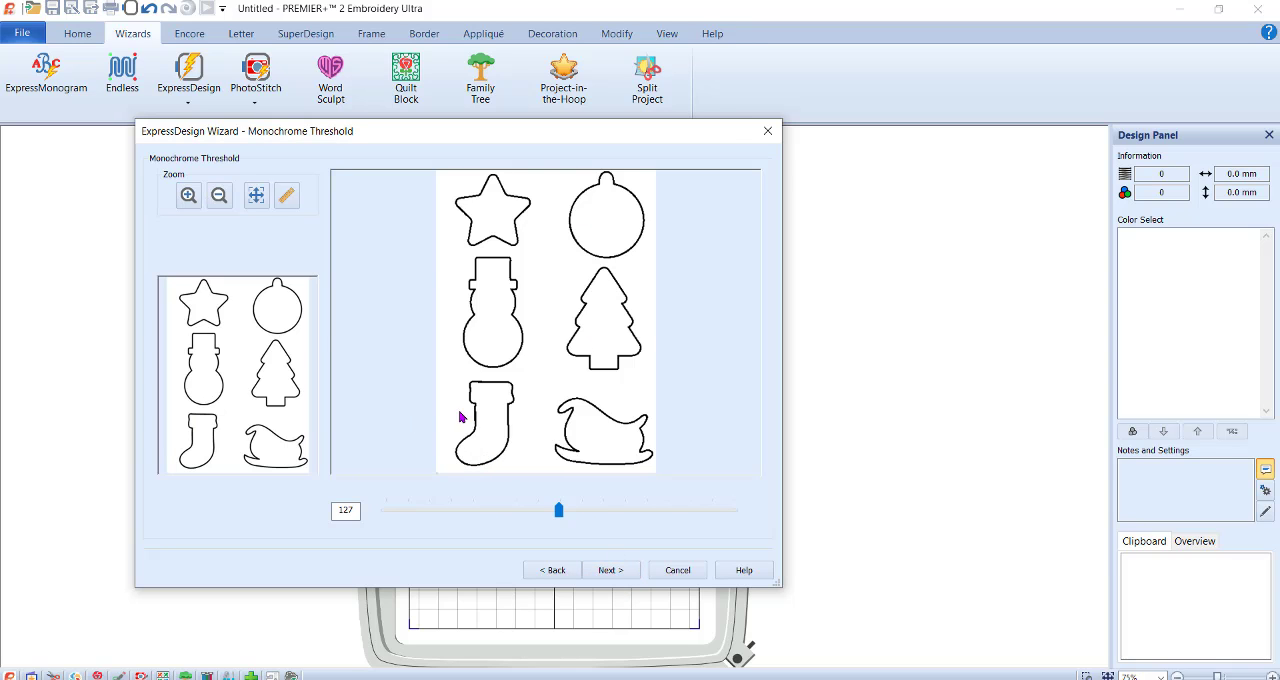
{"action": "left_click", "coordinate": [607, 569]}
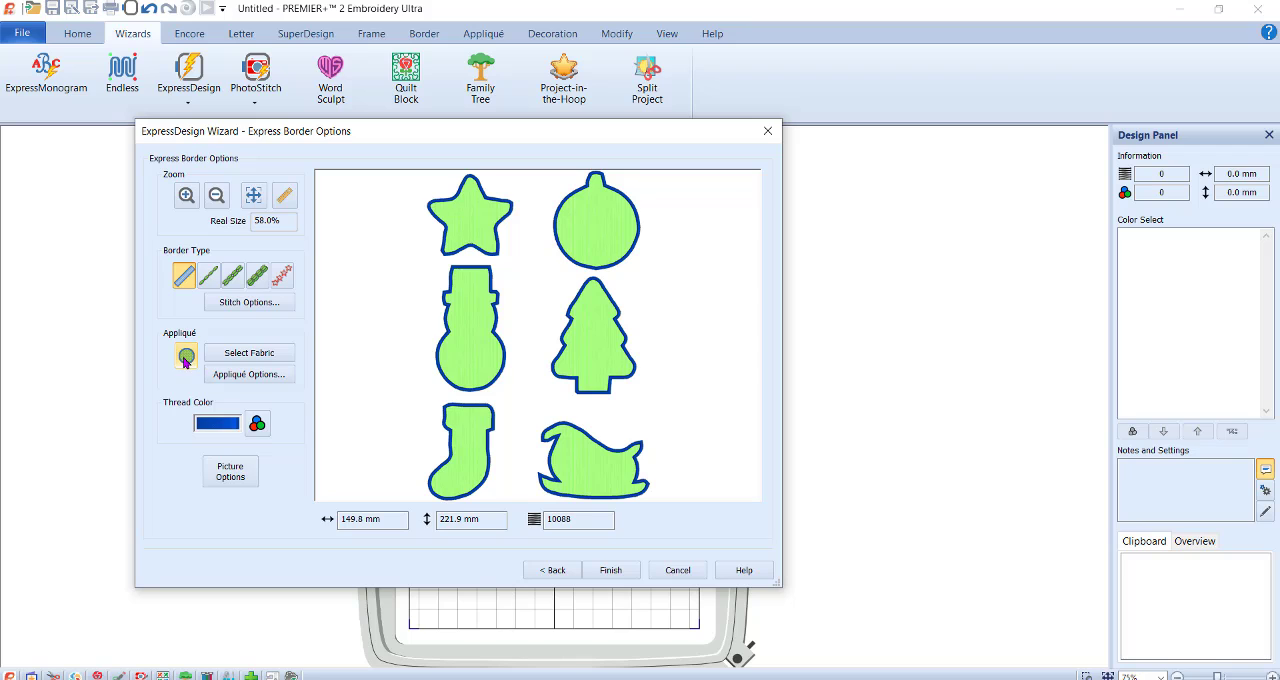
Turn off appliqué, set the border type to Running Stitch, and finish the design, leaving it deselected.
{"action": "left_click", "coordinate": [186, 358]}
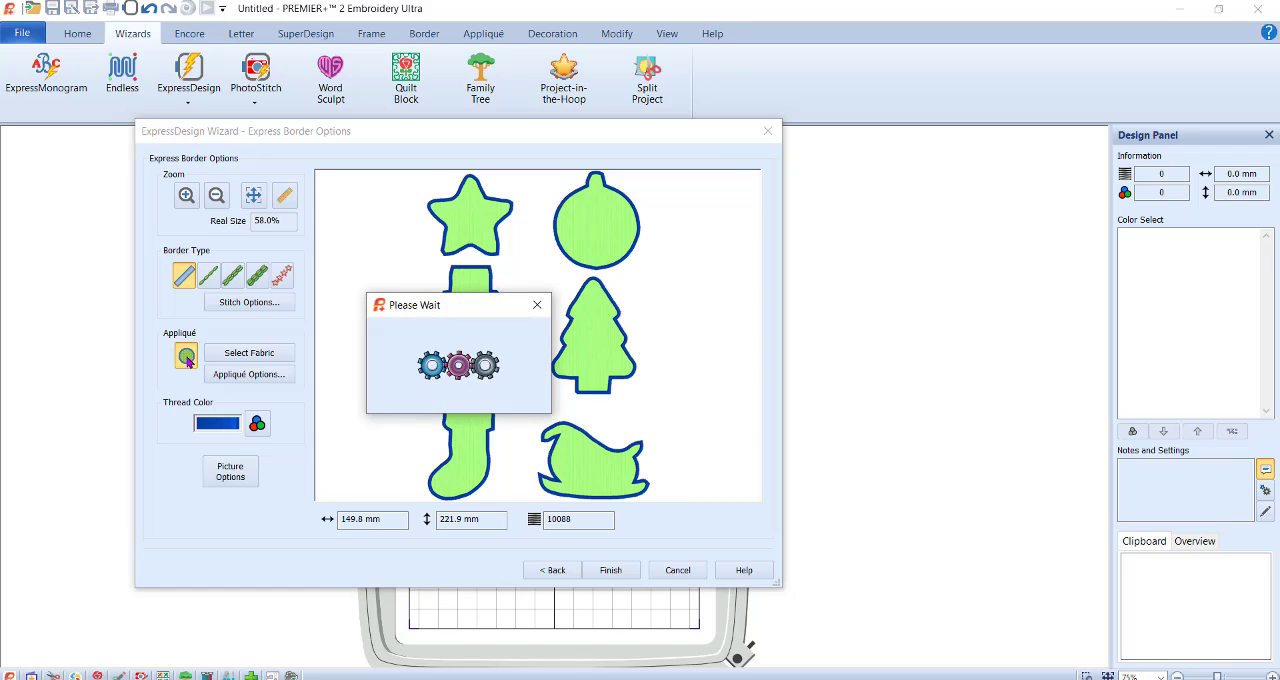
{"action": "left_click", "coordinate": [208, 281]}
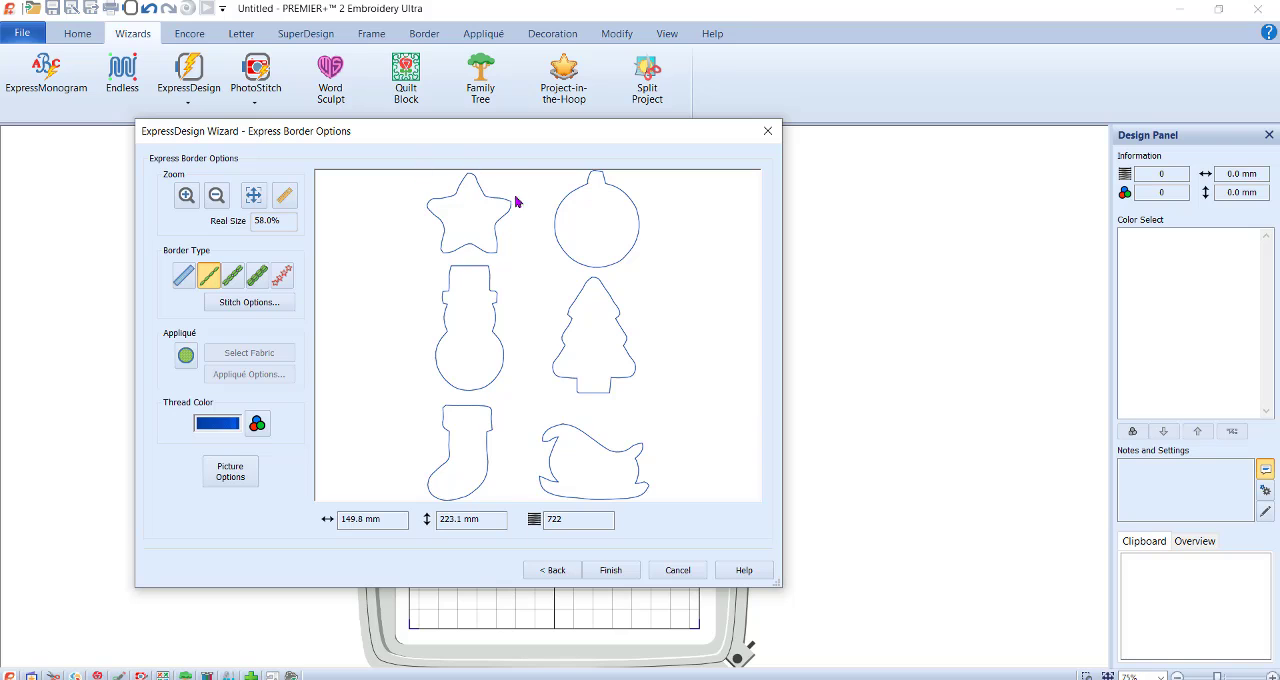
{"action": "left_click", "coordinate": [617, 572]}
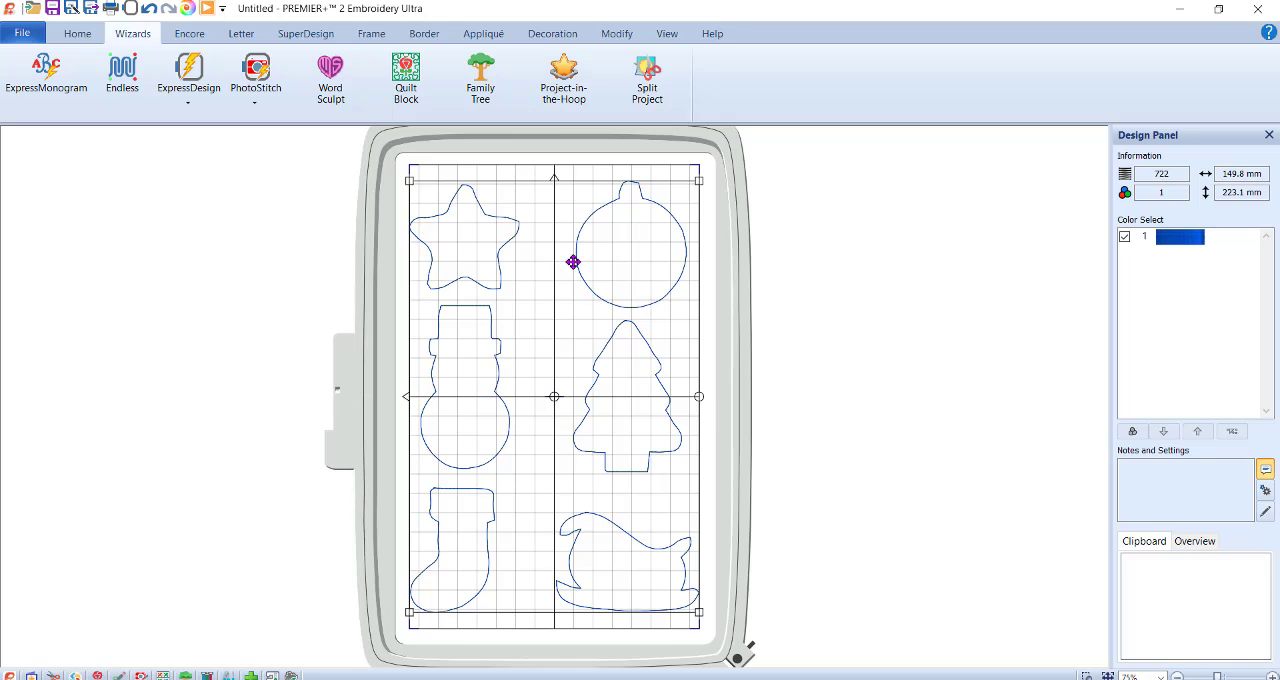
{"action": "left_click", "coordinate": [852, 316]}
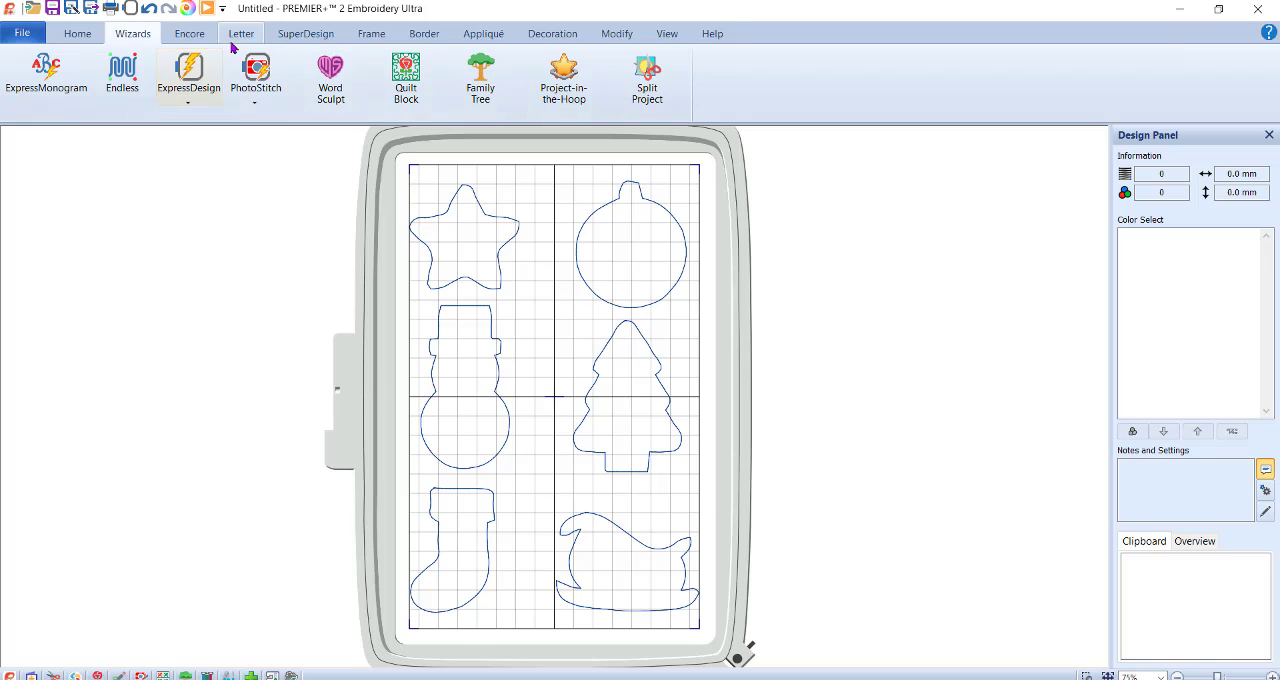
Choose star pattern 5 from the Universal group's General Motifs 1 category for the motif underline.
{"action": "left_click", "coordinate": [424, 36]}
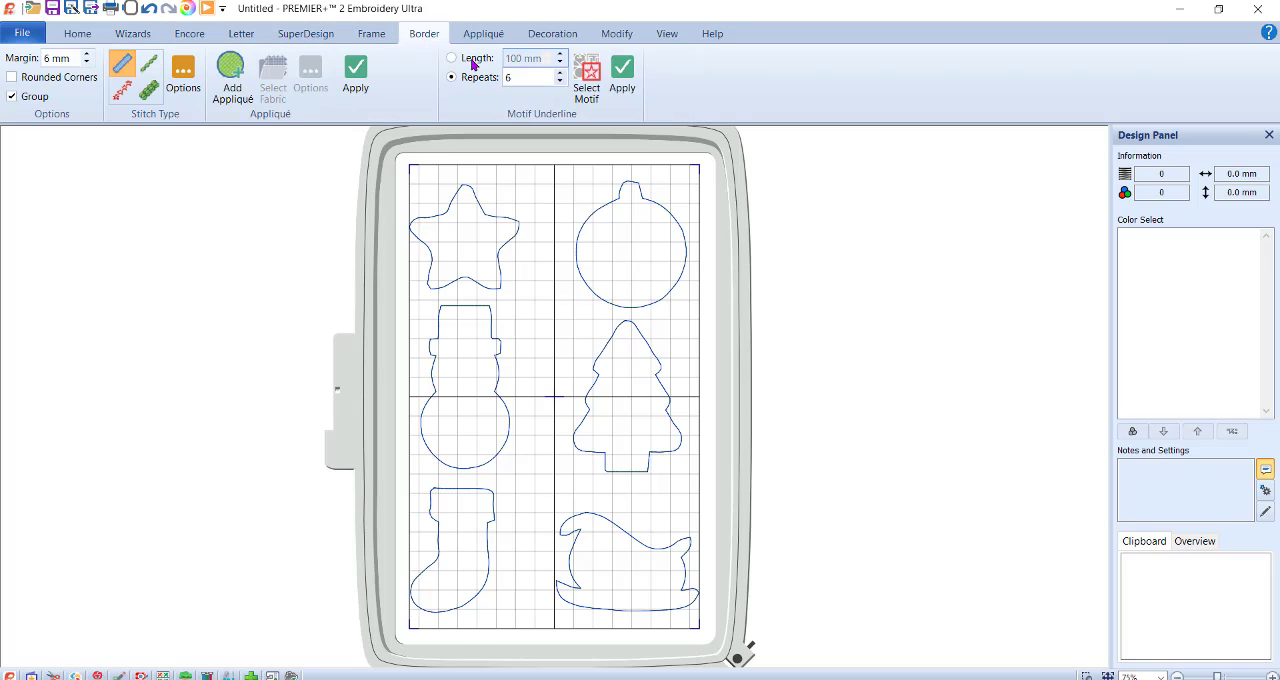
{"action": "left_click", "coordinate": [587, 89]}
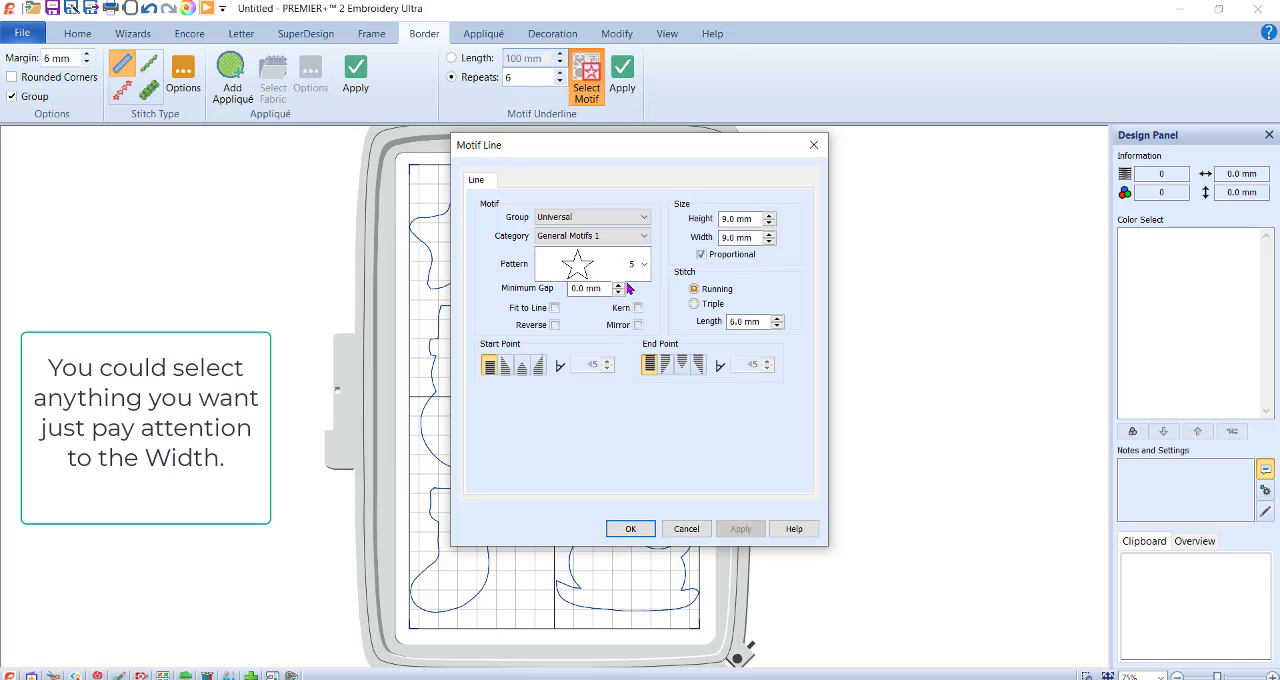
{"action": "left_click_drag", "start_coordinate": [673, 153], "coordinate": [279, 171]}
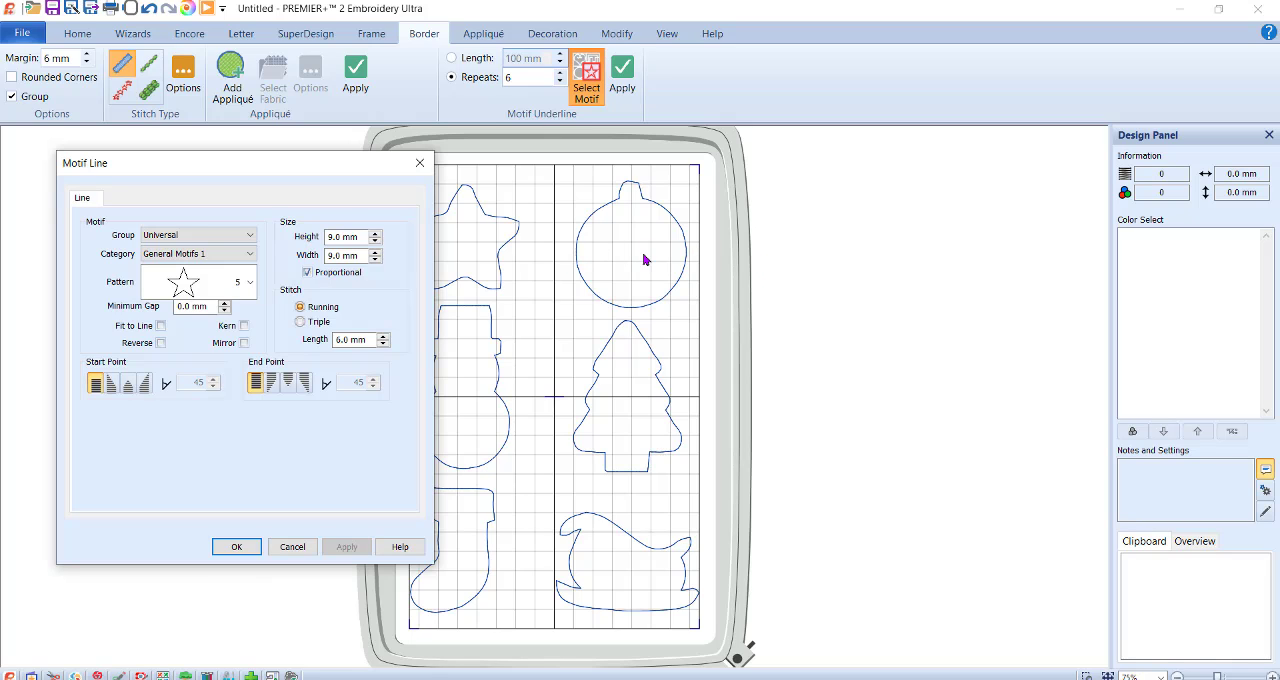
{"action": "left_click_drag", "start_coordinate": [263, 165], "coordinate": [333, 153]}
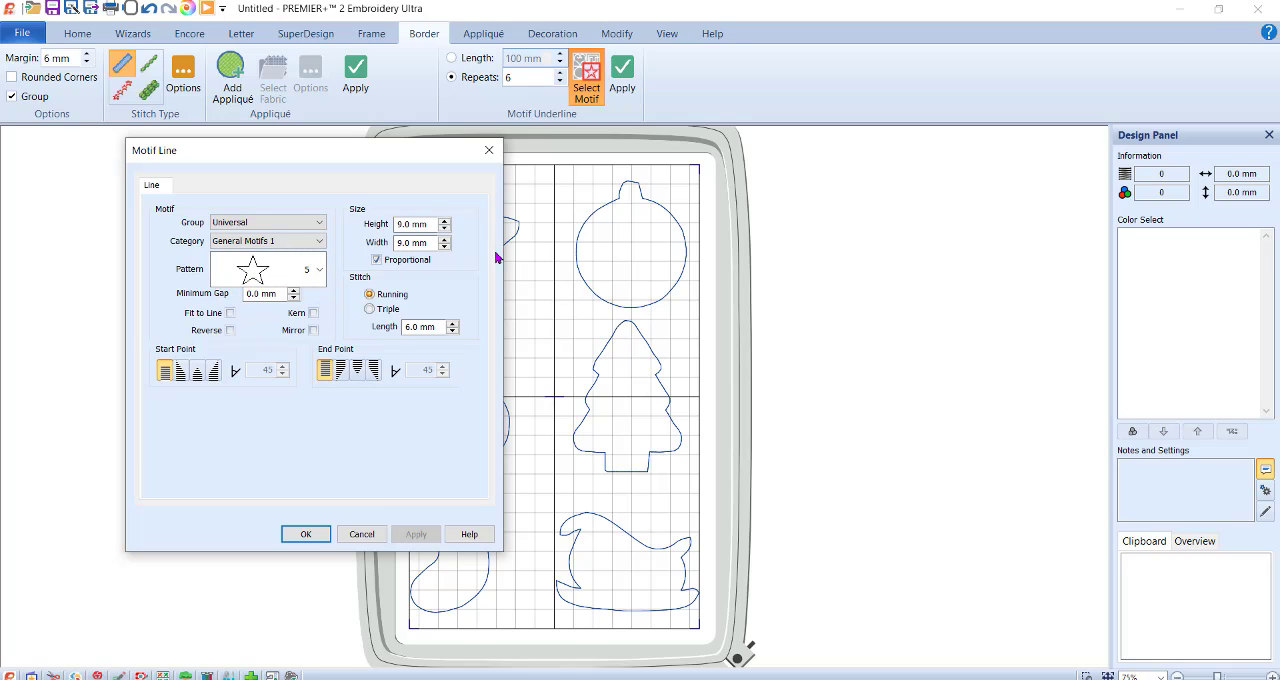
{"action": "left_click", "coordinate": [318, 269]}
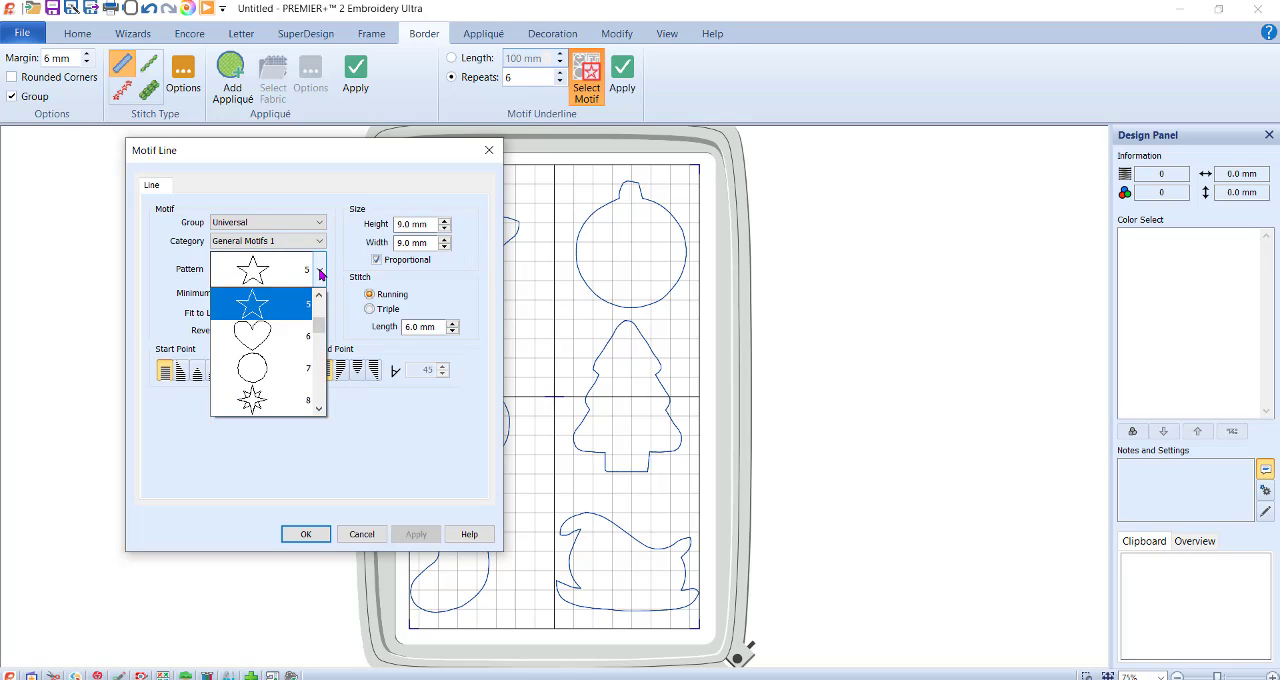
{"action": "left_click", "coordinate": [283, 333]}
{"action": "left_click", "coordinate": [297, 284]}
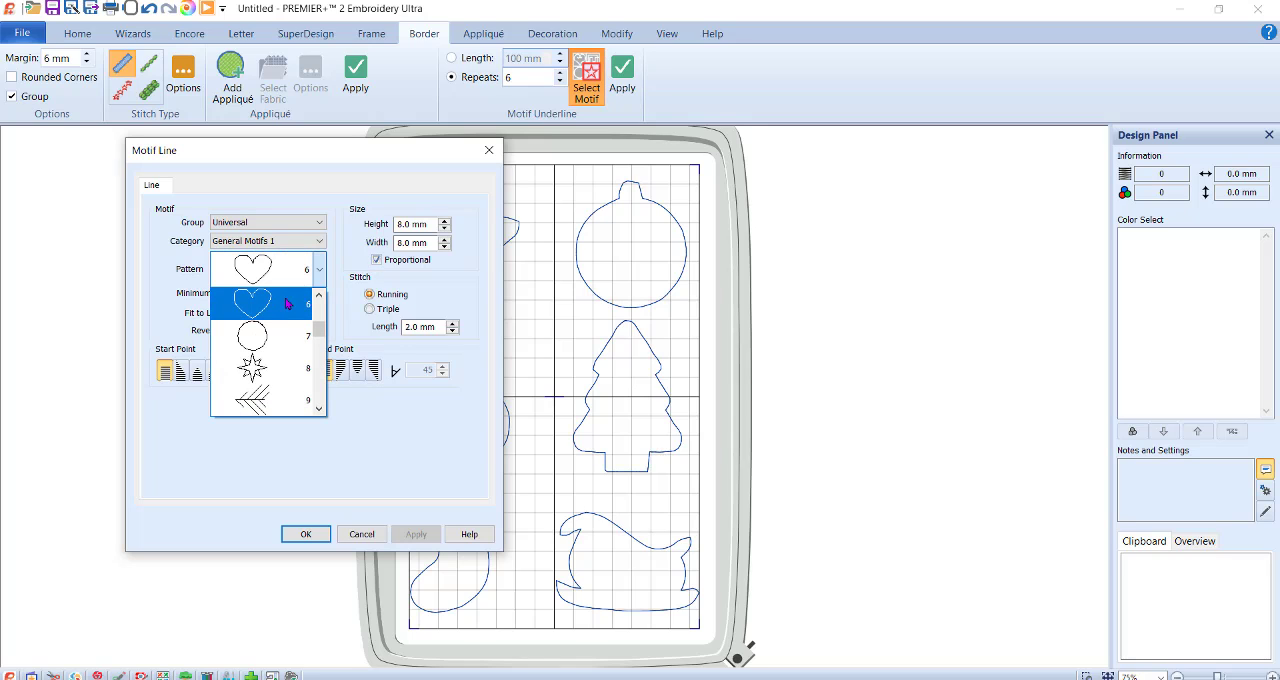
{"action": "left_click", "coordinate": [319, 296]}
{"action": "left_click", "coordinate": [297, 305]}
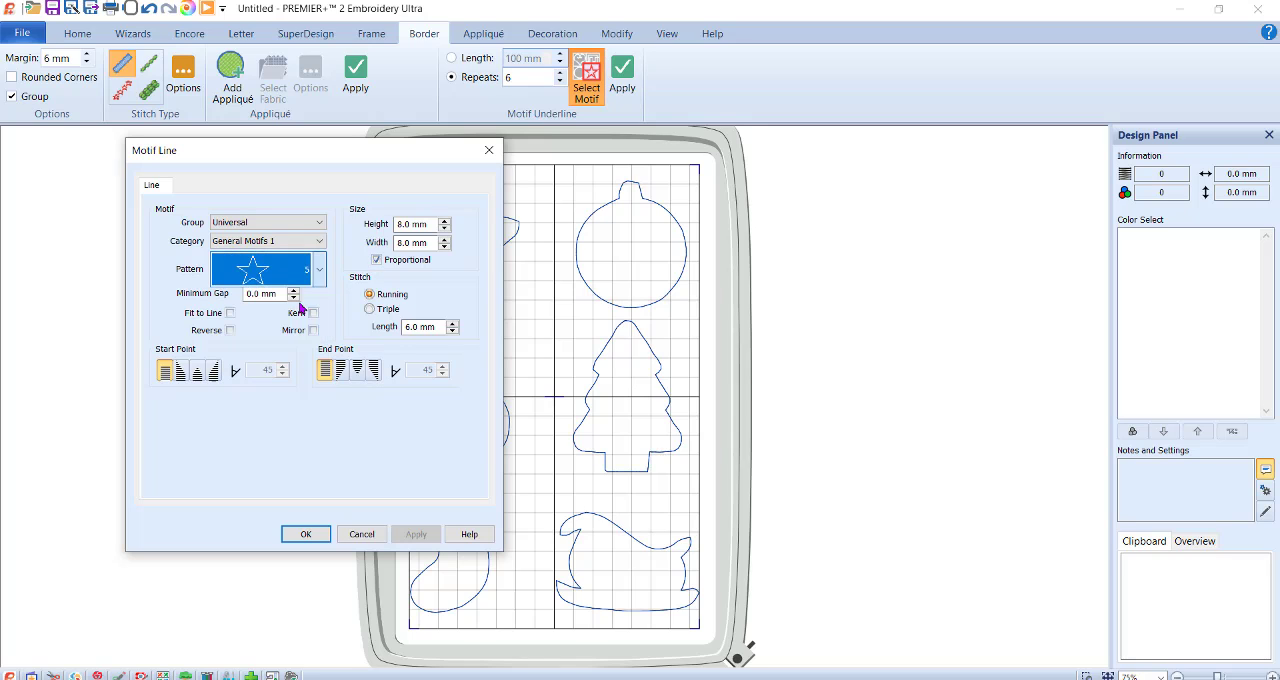
Set the star motif's proportional size to 9.0 mm wide and 9.0 mm high, then recheck the motif settings.
{"action": "left_click", "coordinate": [445, 243]}
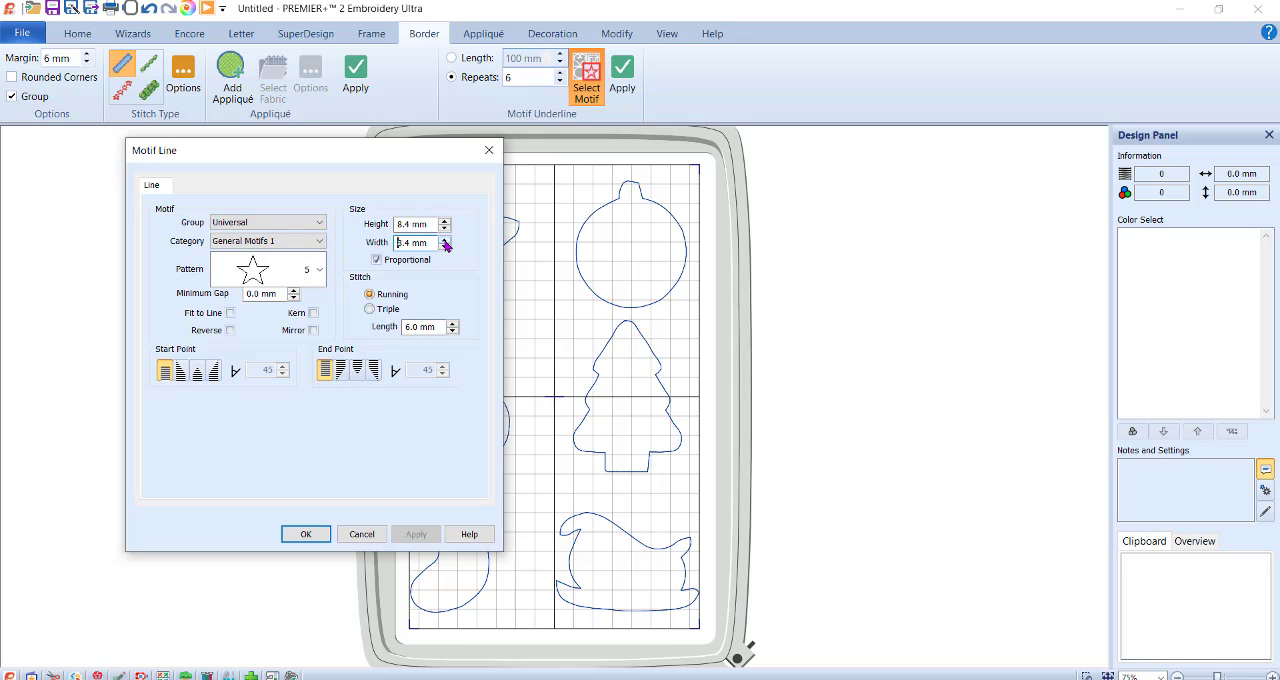
{"action": "left_click", "coordinate": [445, 243]}
{"action": "left_click", "coordinate": [303, 535]}
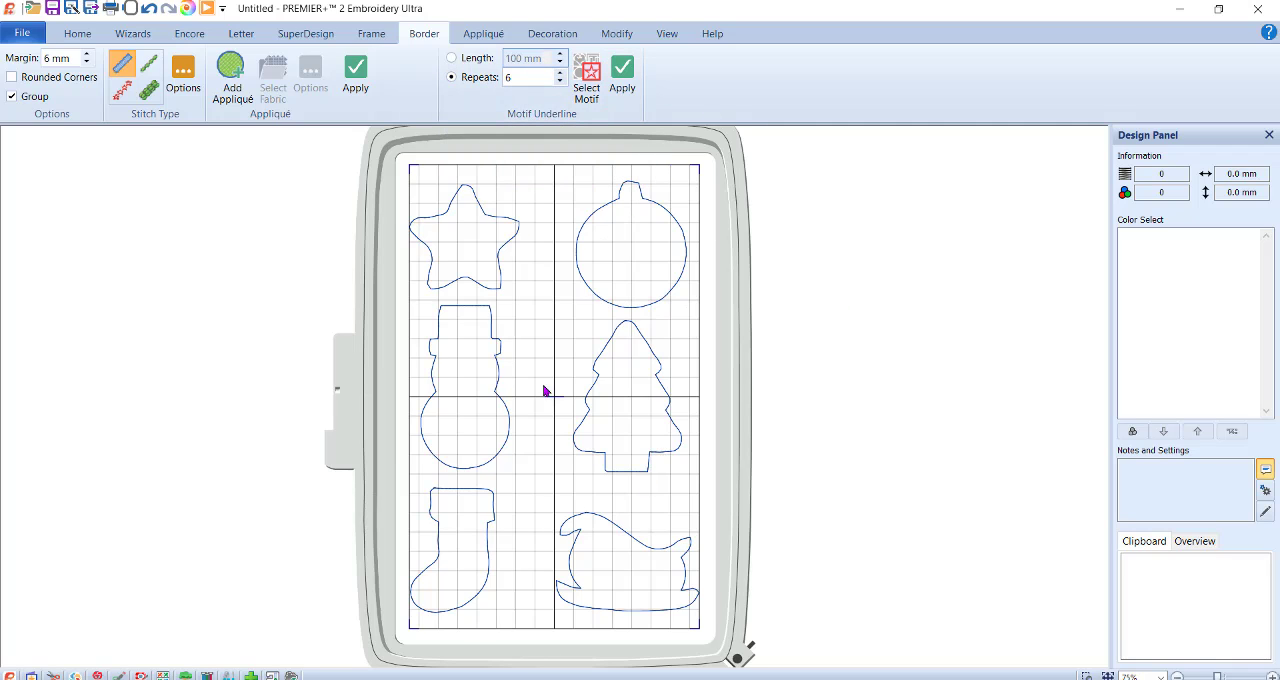
{"action": "left_click", "coordinate": [592, 74]}
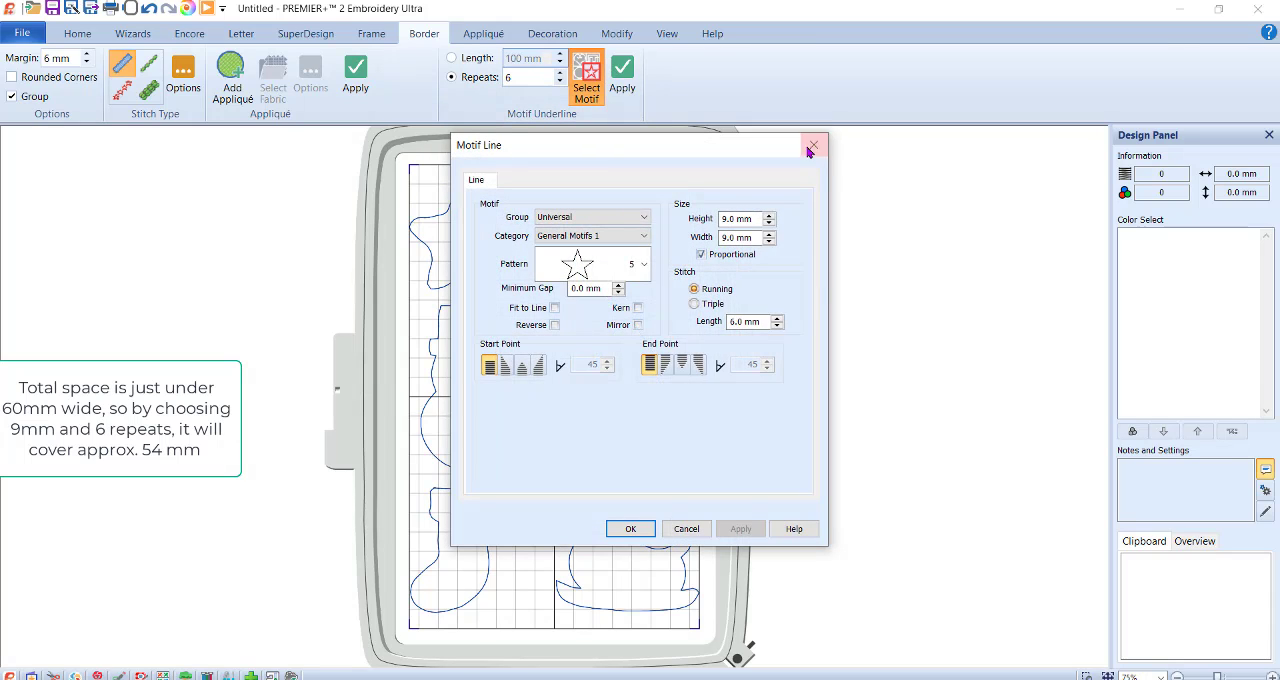
{"action": "left_click", "coordinate": [682, 530]}
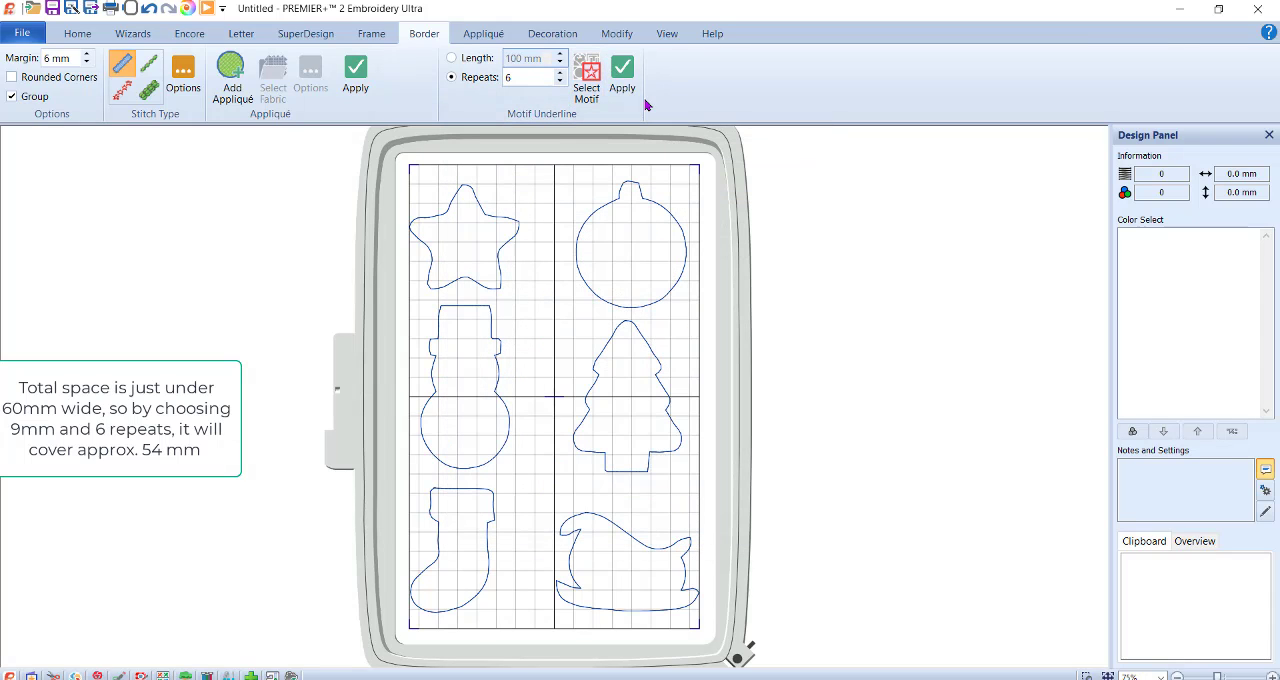
Place the six-repeat star motif line across the middle of the round ornament and preview it in Life View.
{"action": "left_click", "coordinate": [631, 84]}
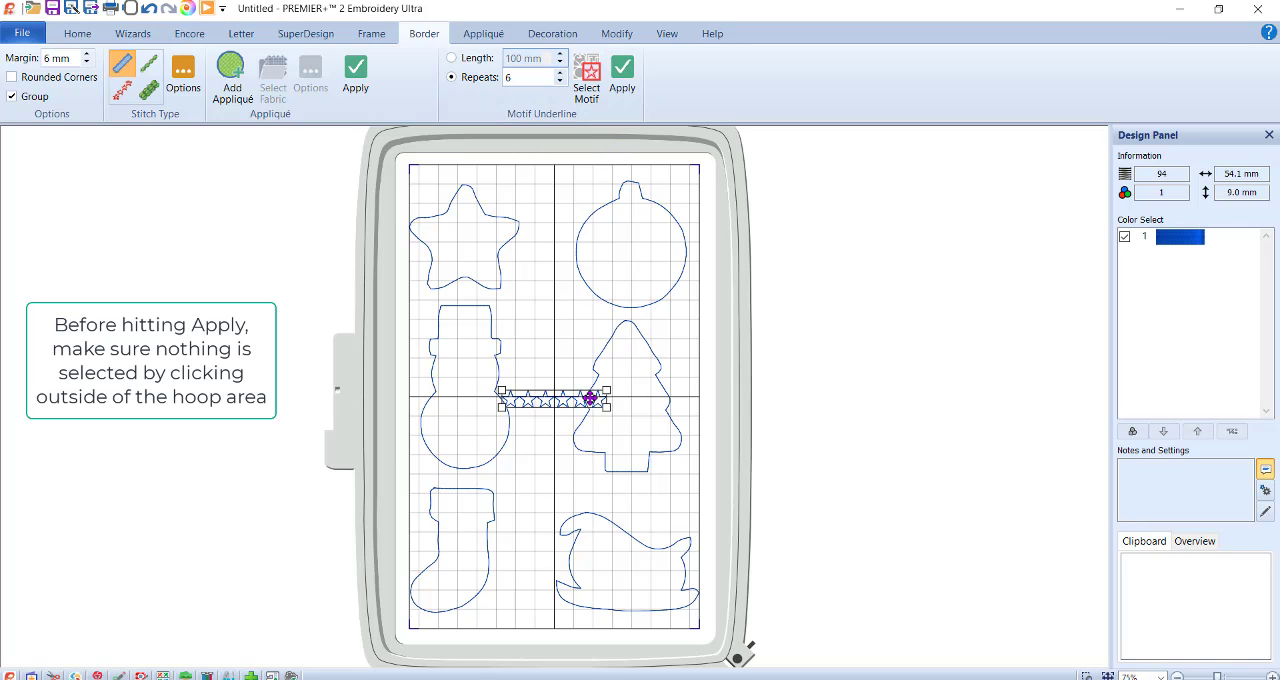
{"action": "left_click_drag", "start_coordinate": [589, 397], "coordinate": [667, 248]}
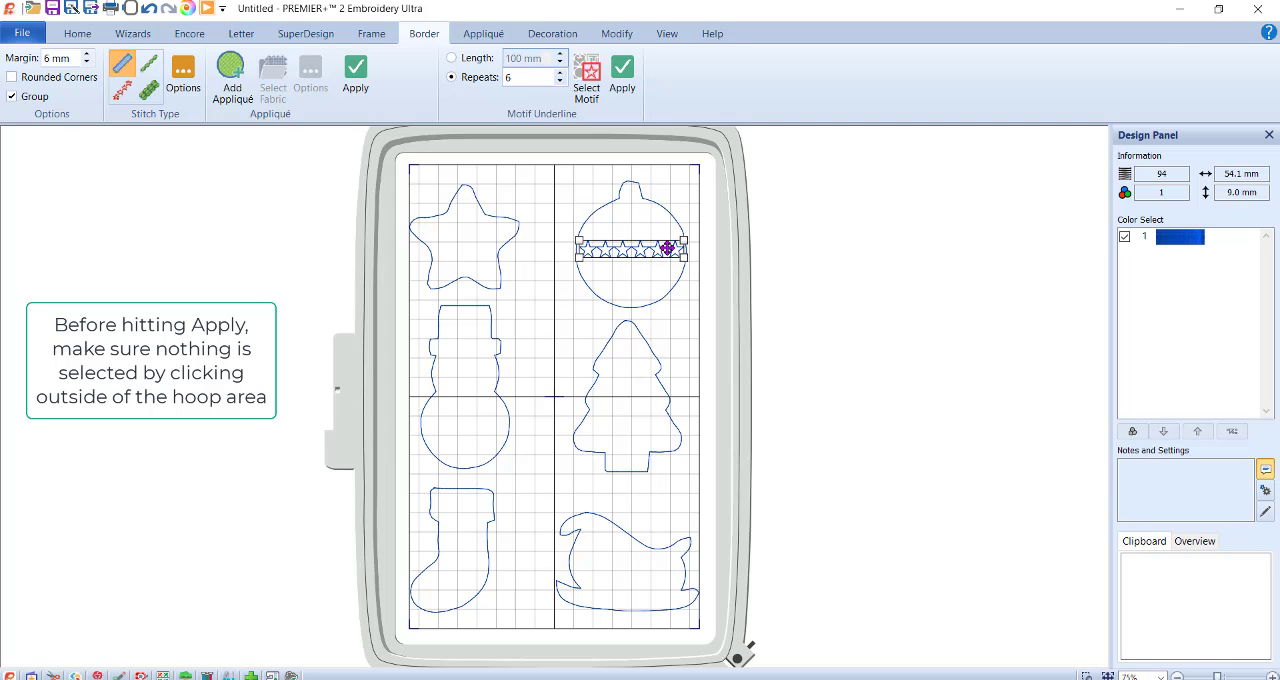
{"action": "left_click", "coordinate": [189, 9]}
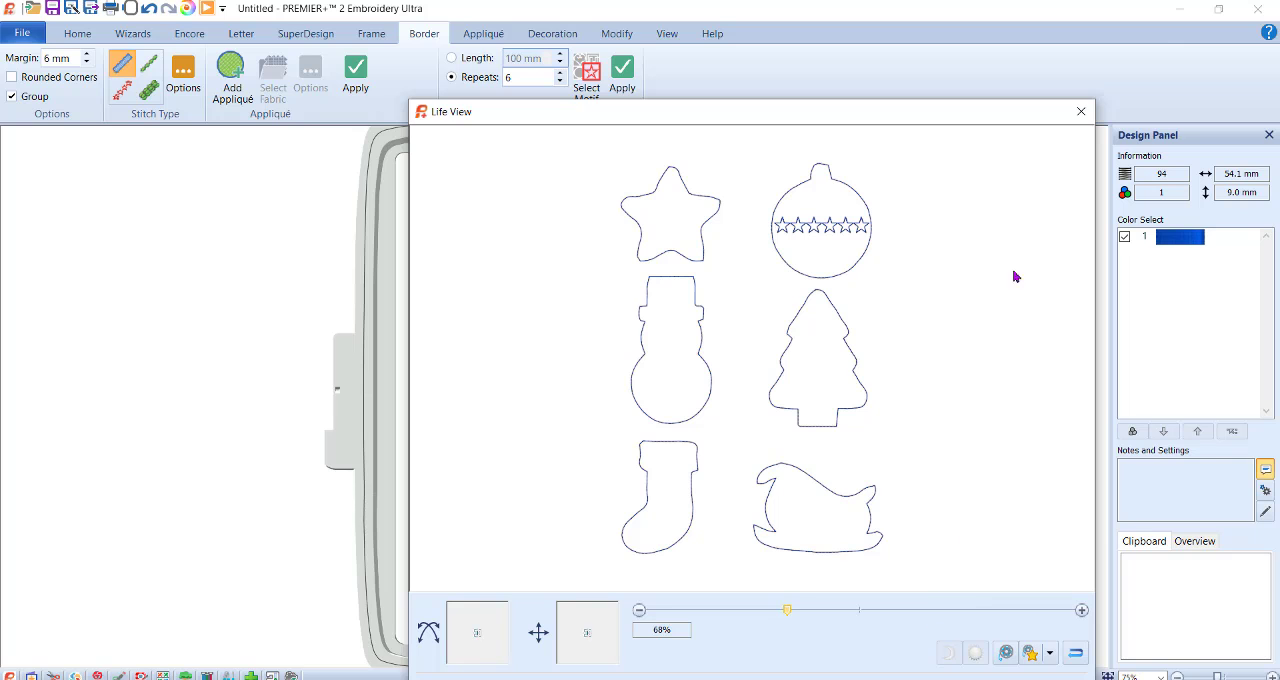
{"action": "left_click", "coordinate": [1081, 111]}
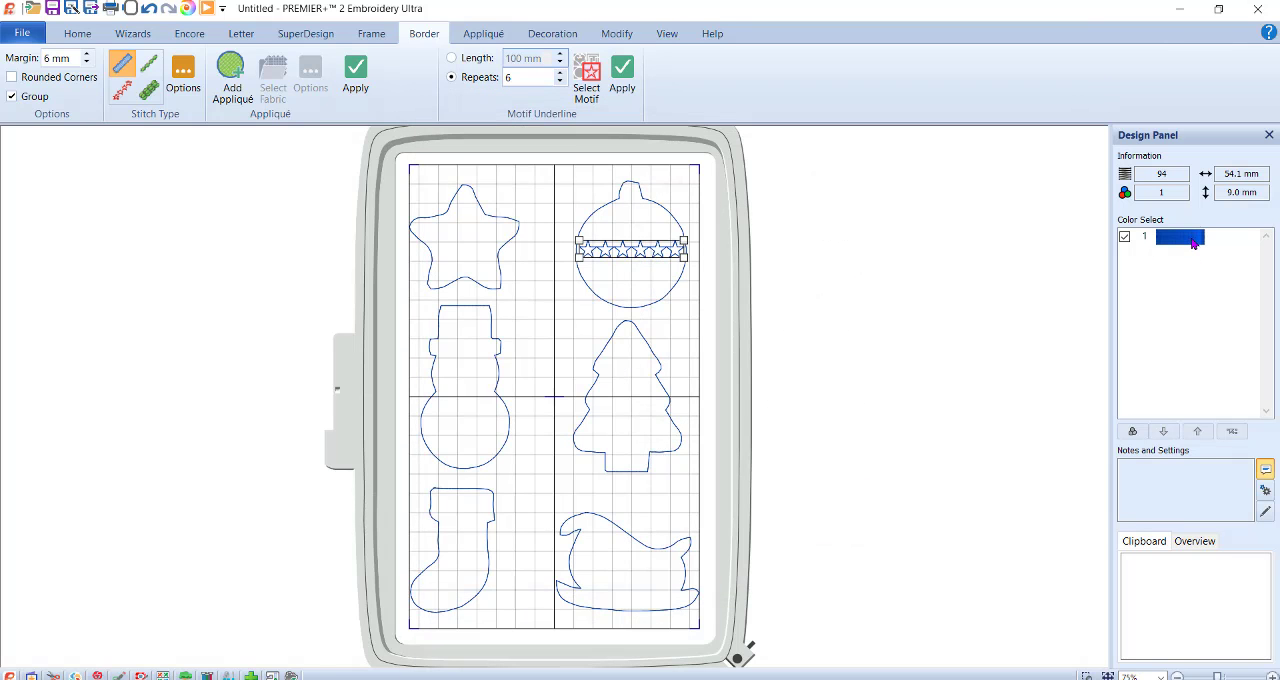
Recolor the star motif line on the ornament with Robison-Anton Rayon 40 thread 2419 Very Red.
{"action": "double_click", "coordinate": [1192, 243]}
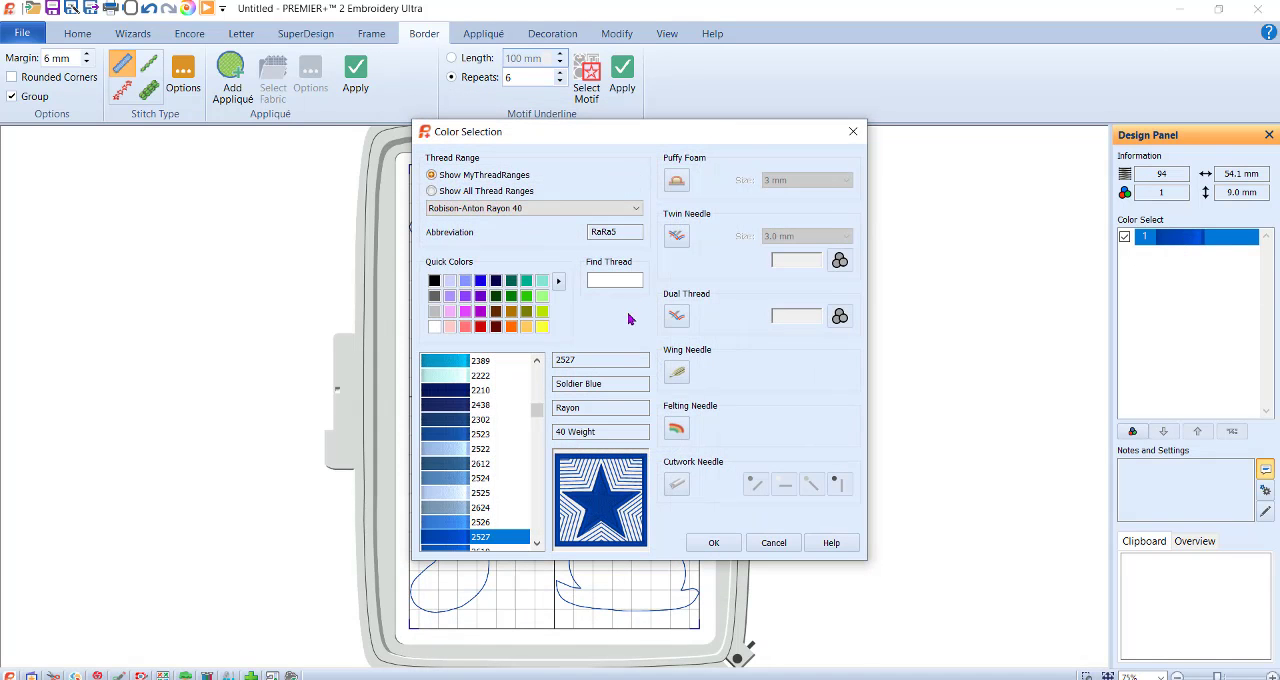
{"action": "left_click", "coordinate": [481, 327]}
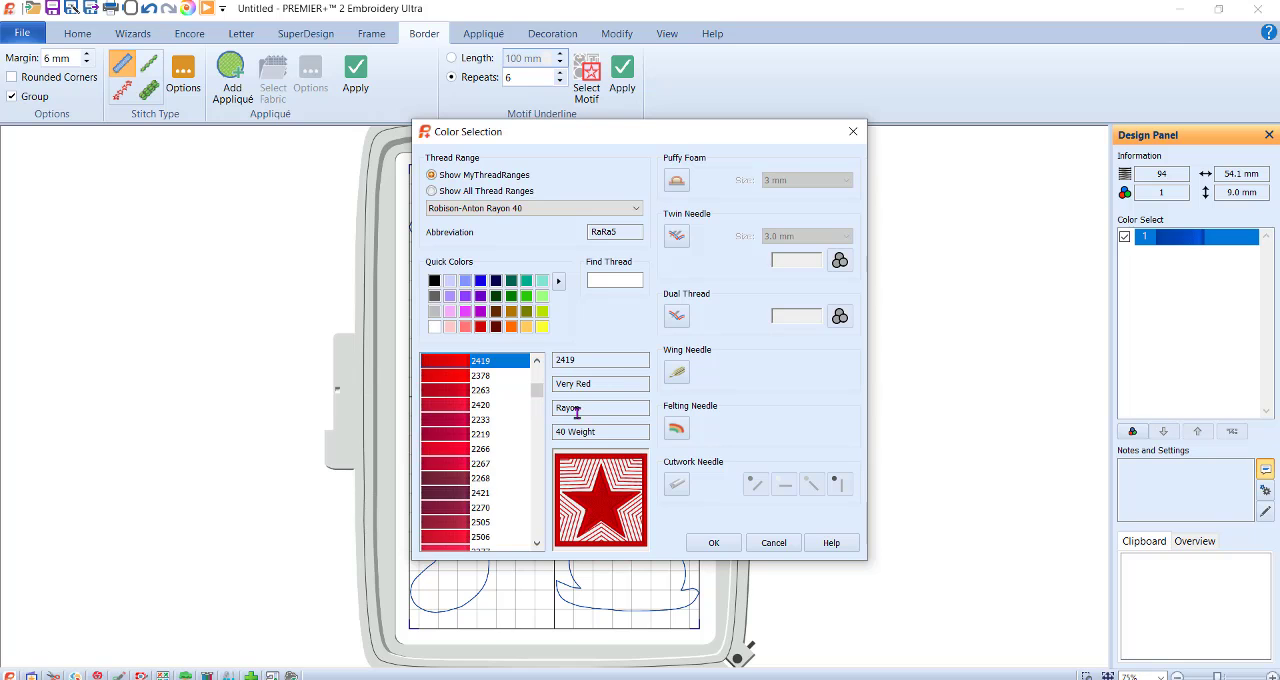
{"action": "left_click", "coordinate": [714, 543]}
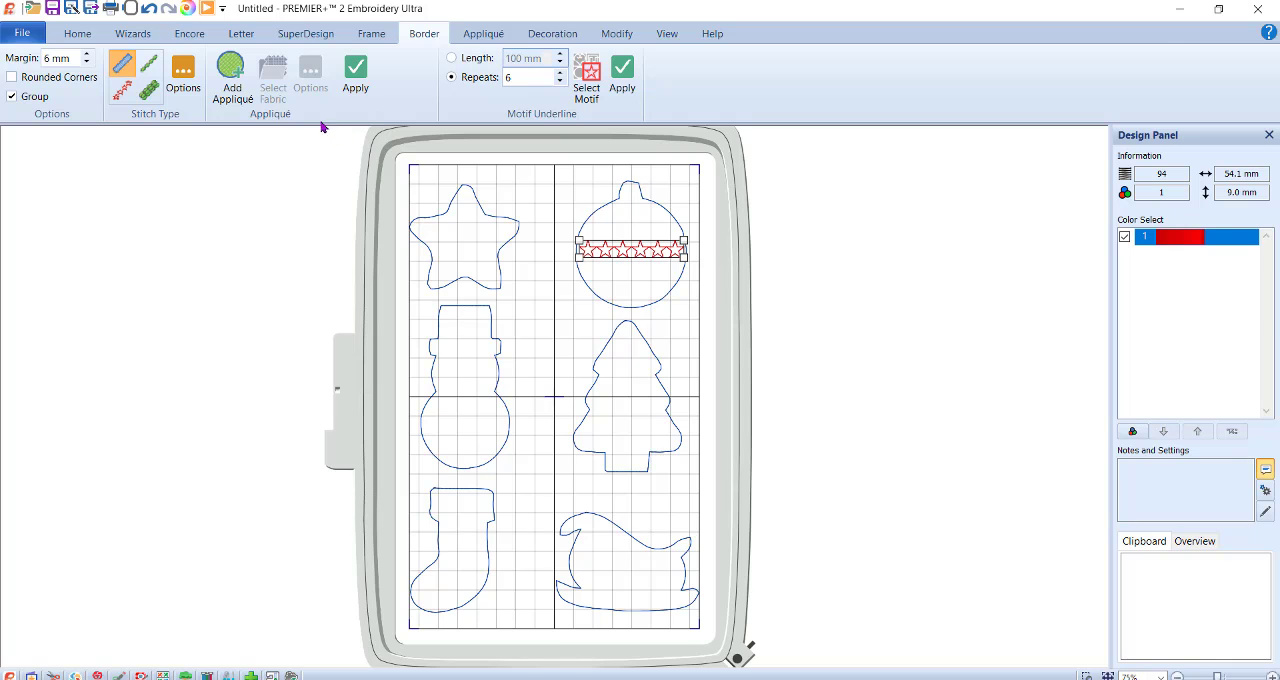
Set up the lettering text Merry Christmas on two lines in the Fable Brush 10-20mm font, with the star line deselected.
{"action": "left_click", "coordinate": [245, 36]}
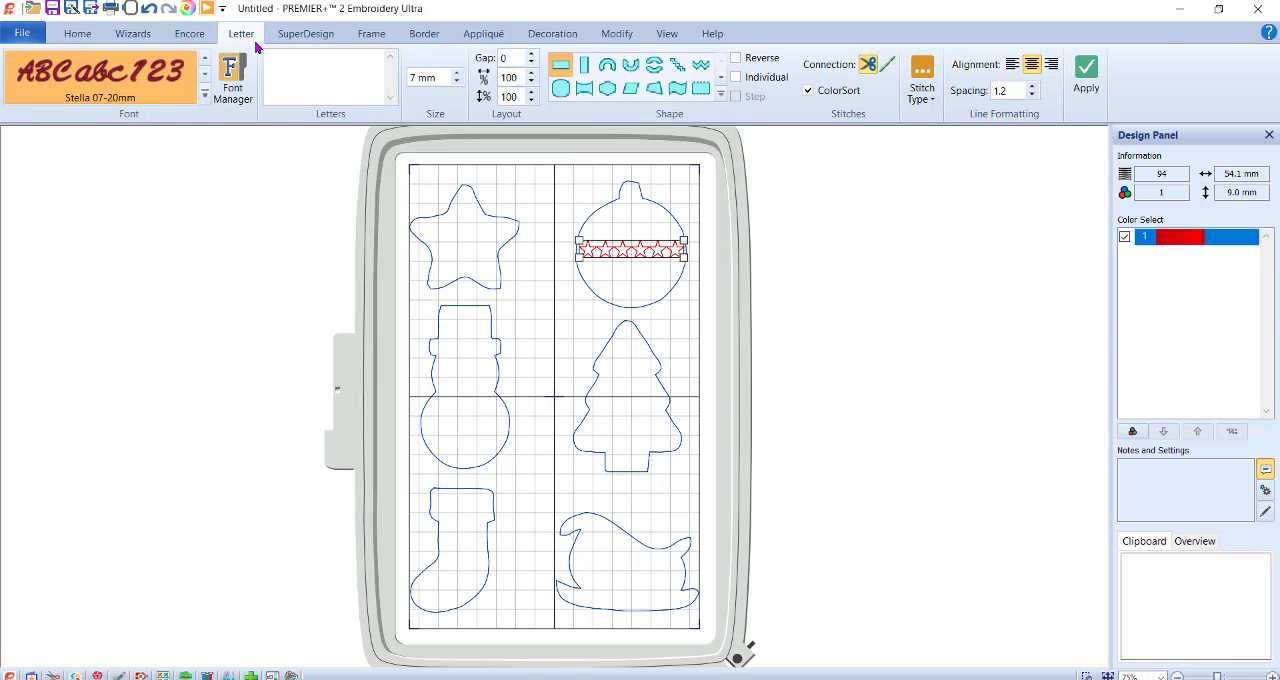
{"action": "left_click", "coordinate": [205, 93]}
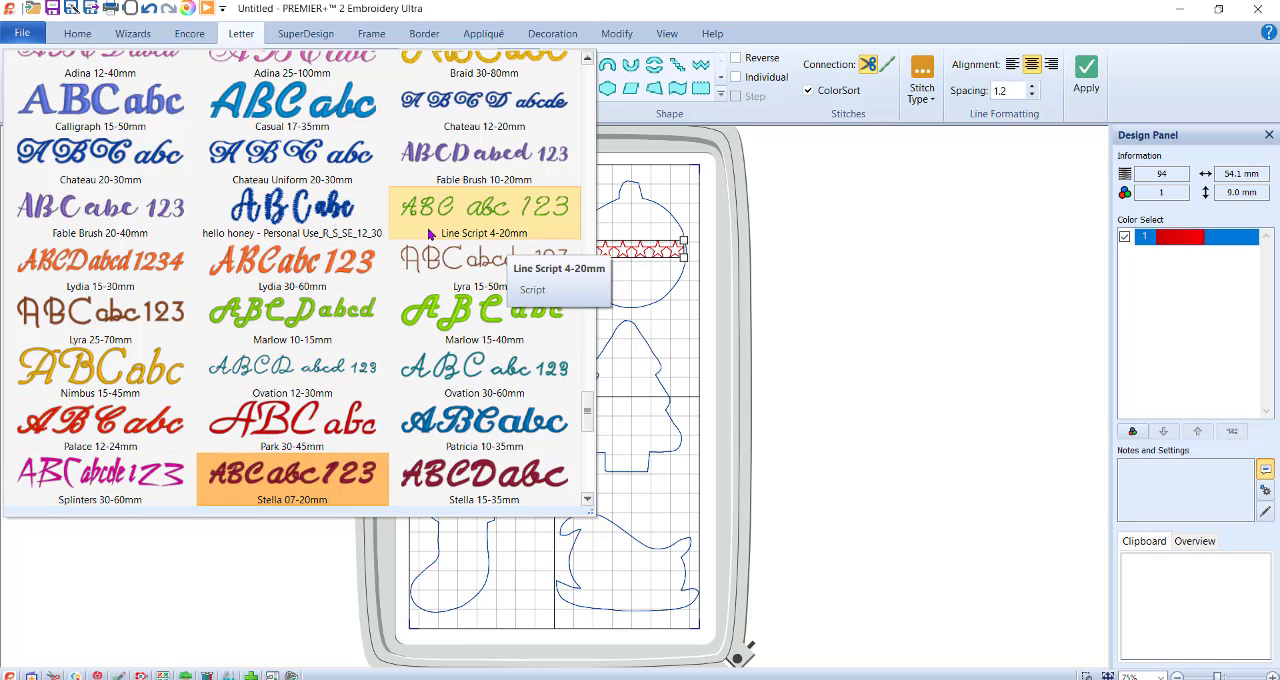
{"action": "left_click", "coordinate": [438, 166]}
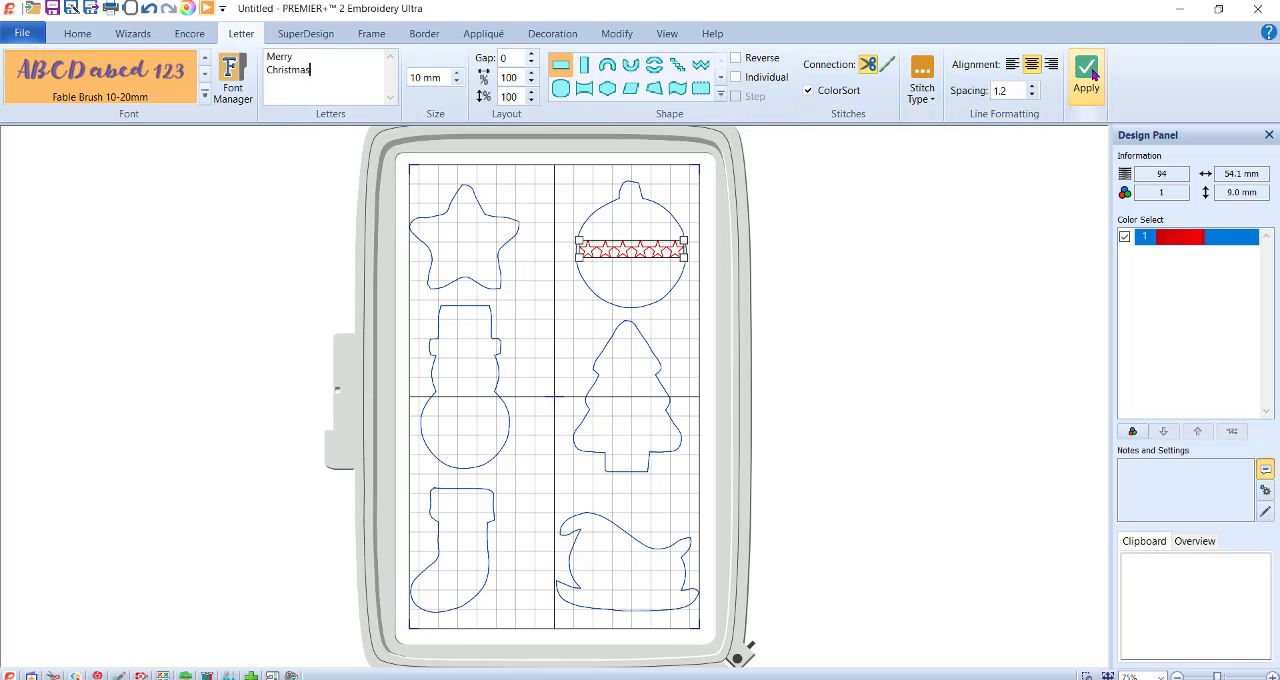
{"action": "left_click", "coordinate": [885, 308]}
Try the 10 mm Fable Brush lettering over the sleigh and remove it from the design.
{"action": "left_click", "coordinate": [1087, 72]}
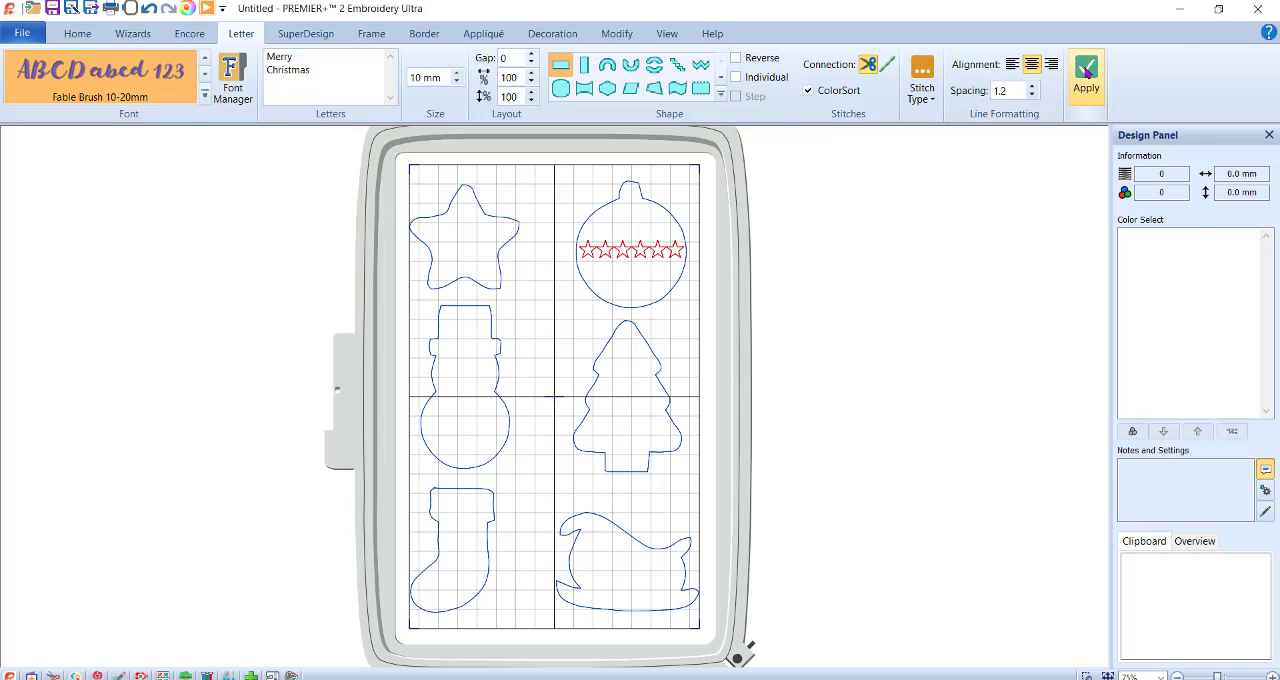
{"action": "left_click_drag", "start_coordinate": [628, 394], "coordinate": [624, 556]}
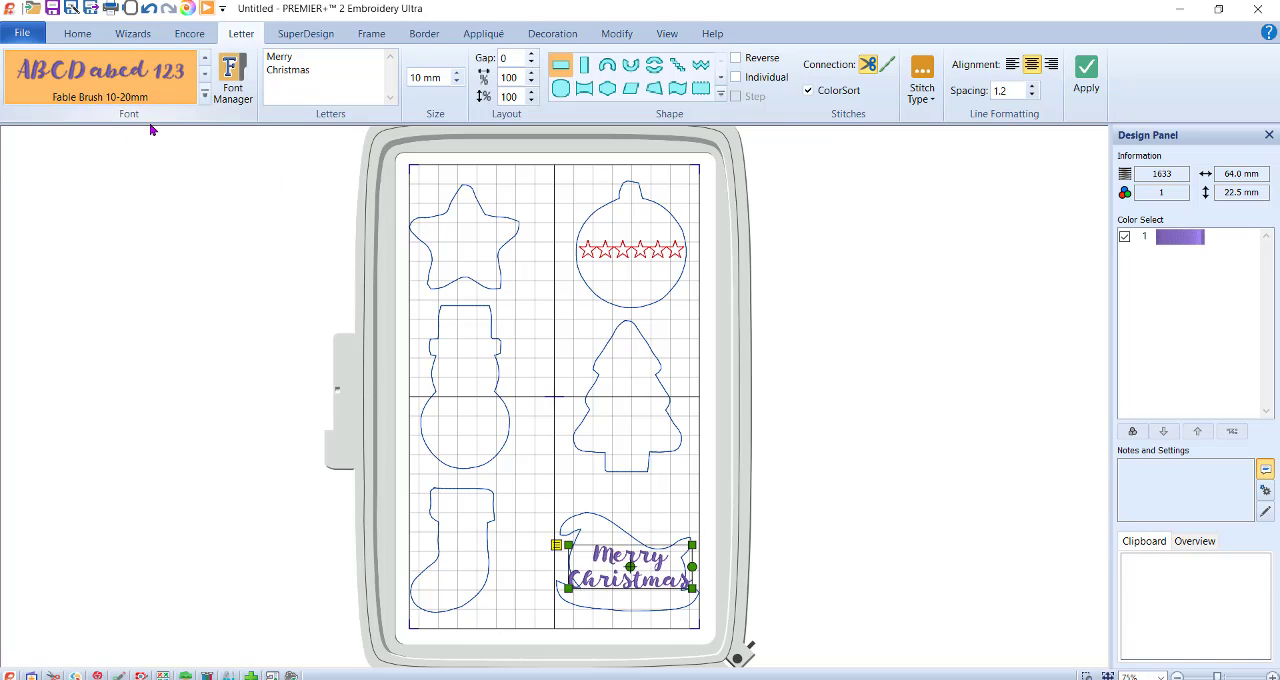
{"action": "key", "text": "Delete"}
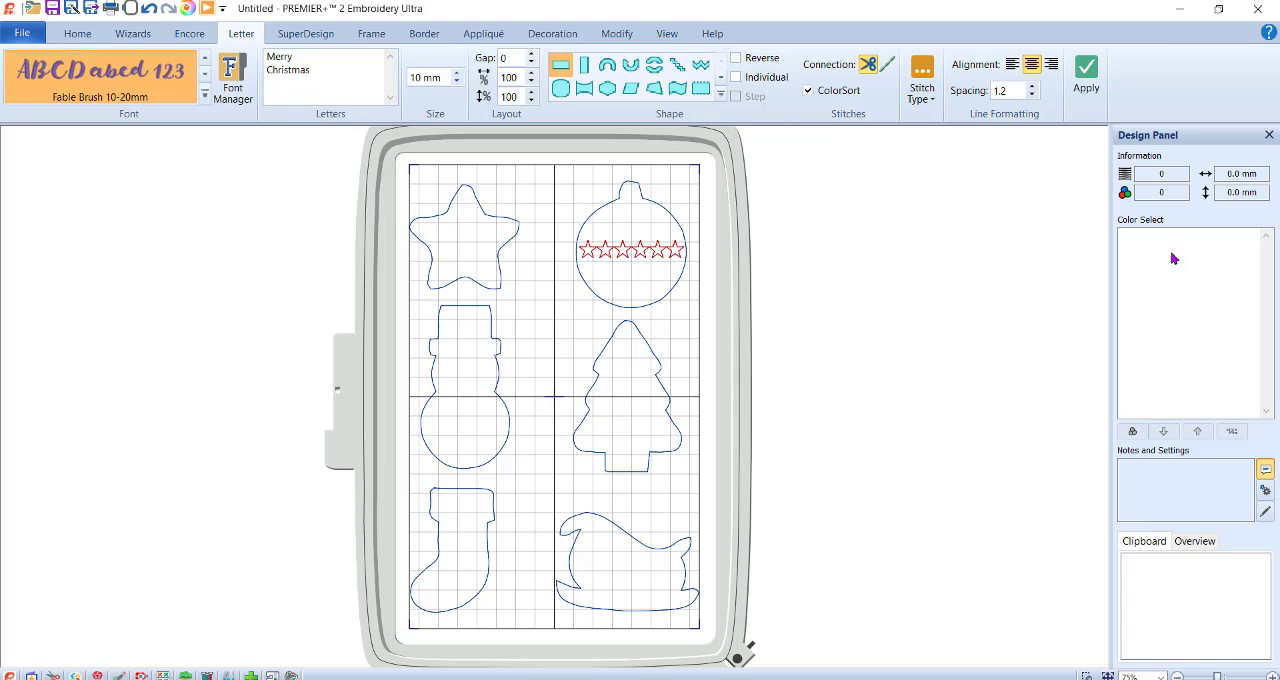
Create the Merry Christmas lettering in Line Script 4-20mm at 7 mm and place it across the lower part of the tree.
{"action": "left_click", "coordinate": [205, 95]}
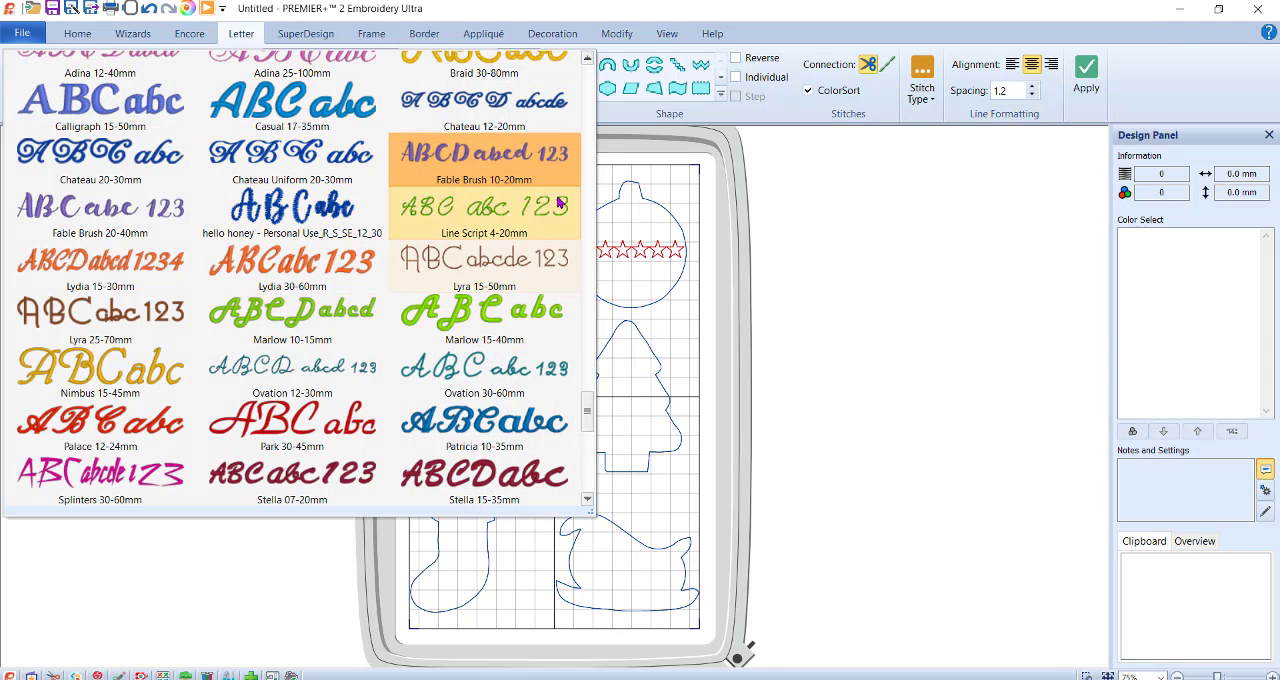
{"action": "left_click", "coordinate": [527, 218]}
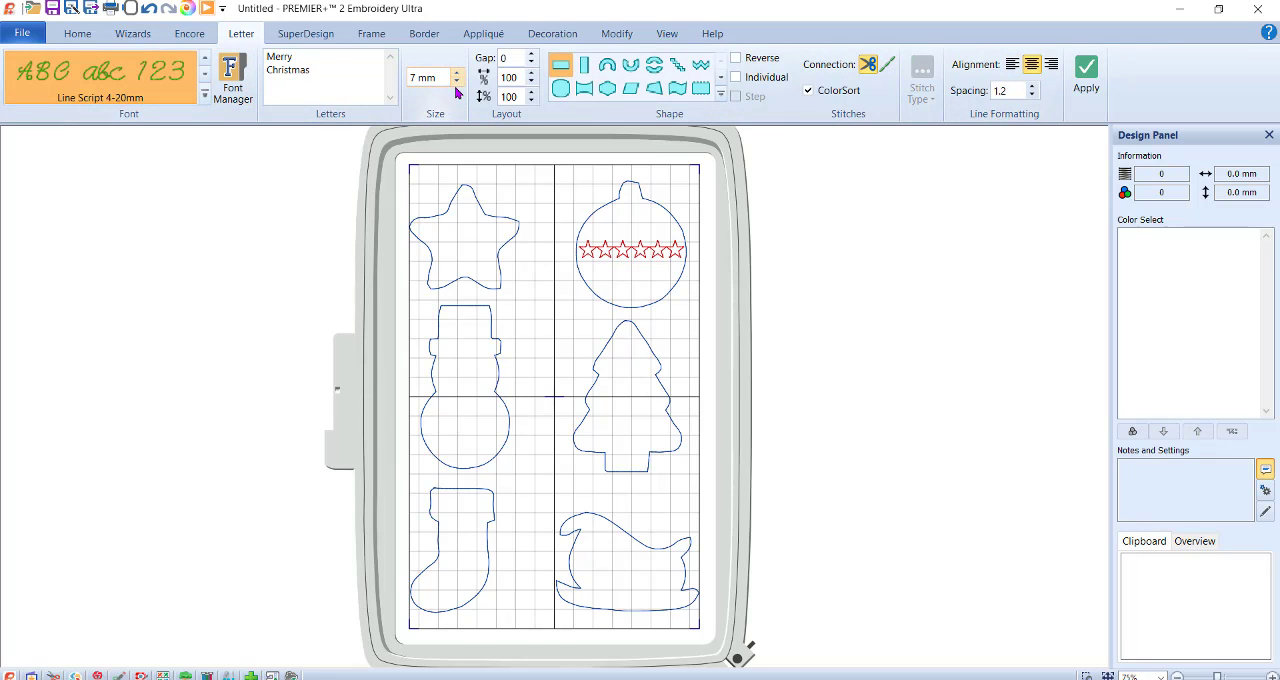
{"action": "left_click", "coordinate": [1086, 75]}
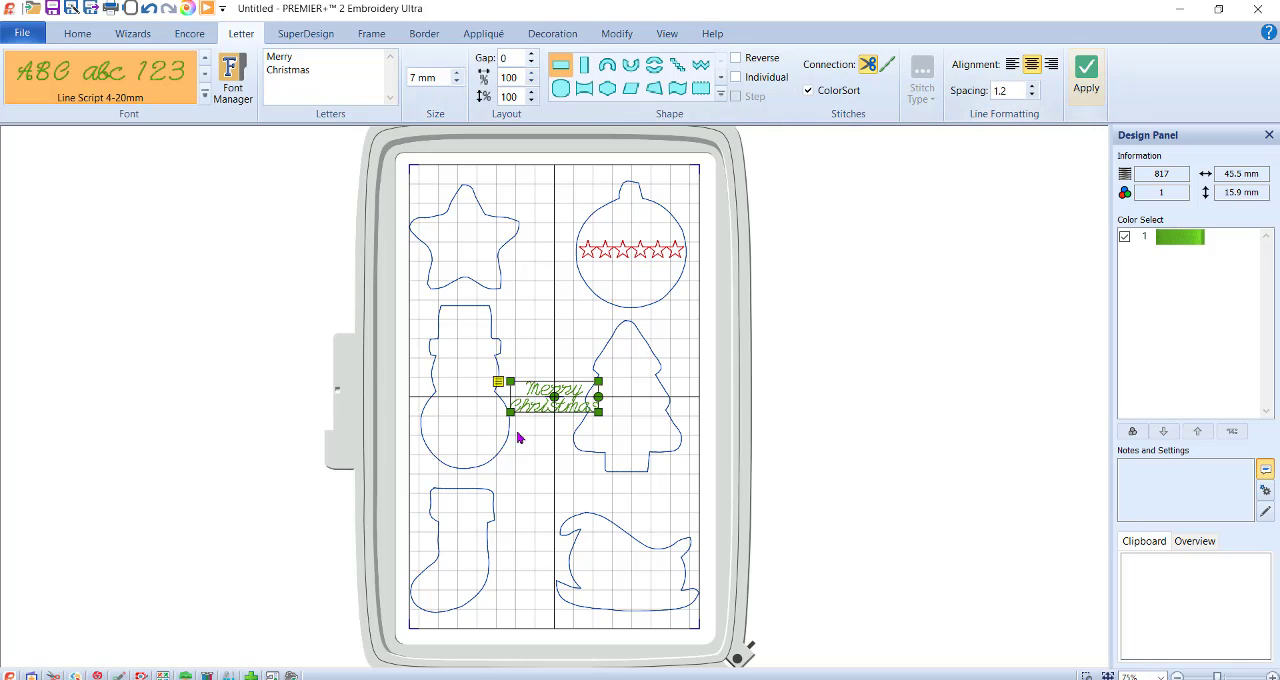
{"action": "left_click_drag", "start_coordinate": [557, 386], "coordinate": [640, 425]}
{"action": "left_click", "coordinate": [885, 326]}
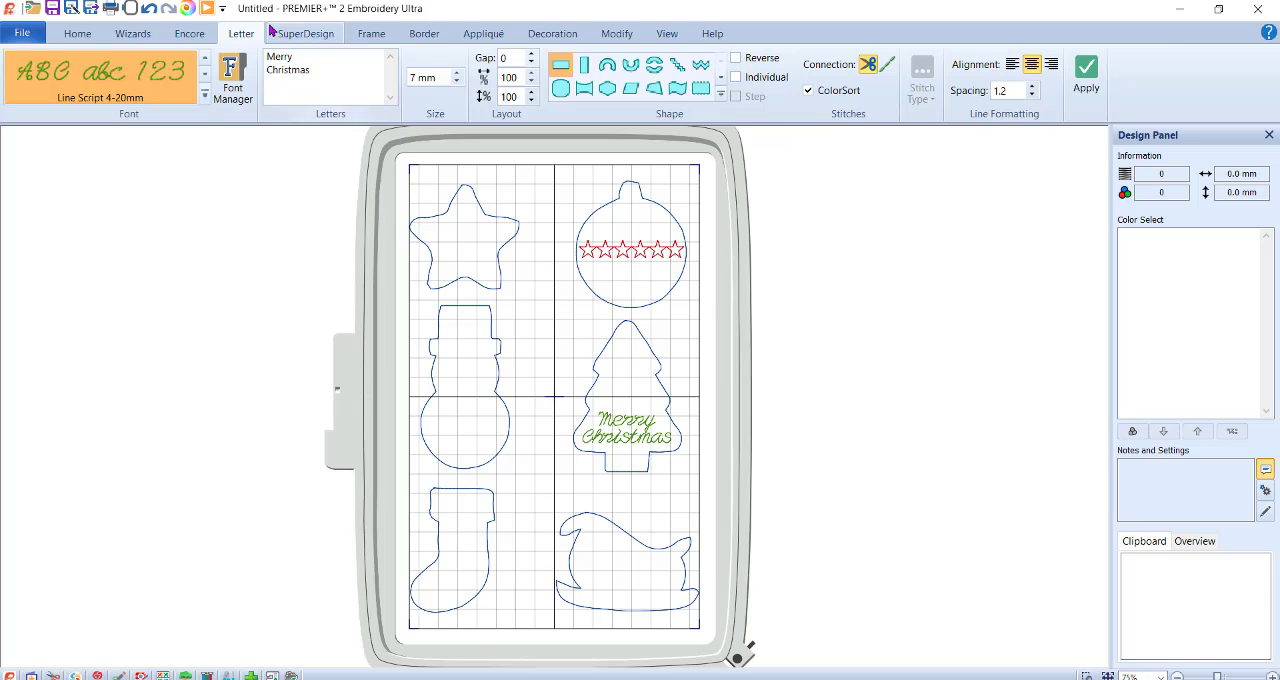
Open the Font Manager, turn on the size filter, and set its size to 4 mm.
{"action": "left_click", "coordinate": [206, 96]}
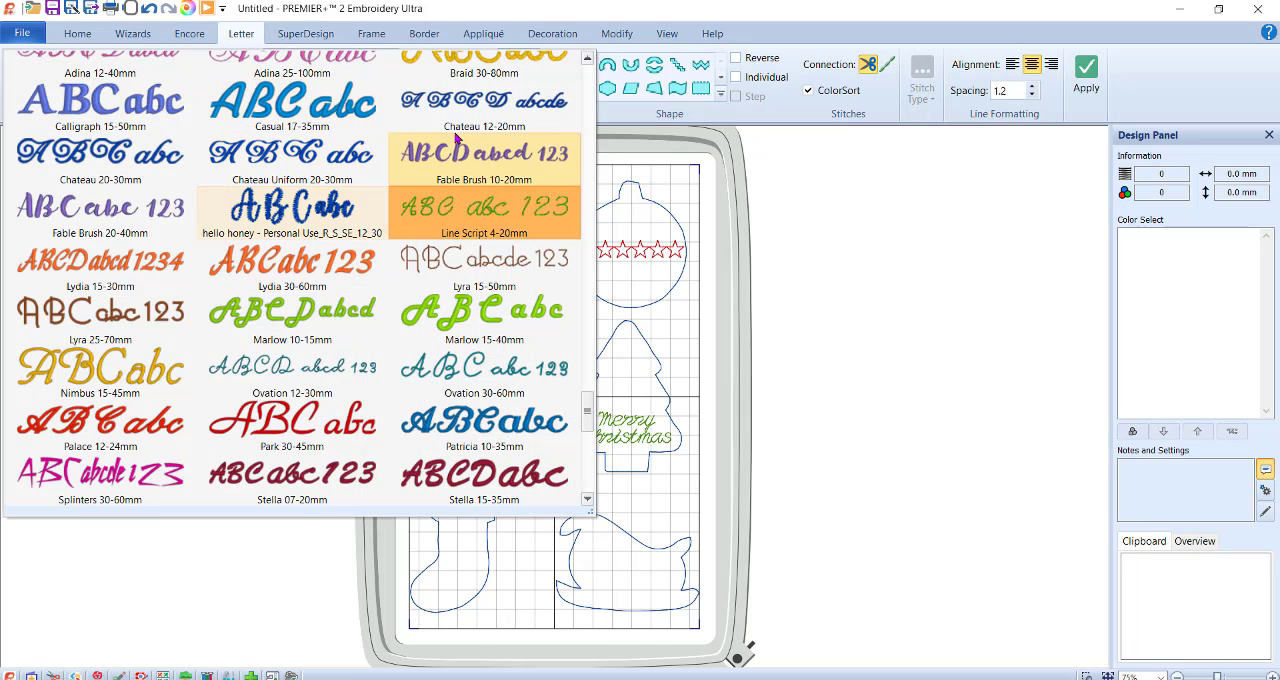
{"action": "left_click", "coordinate": [236, 44]}
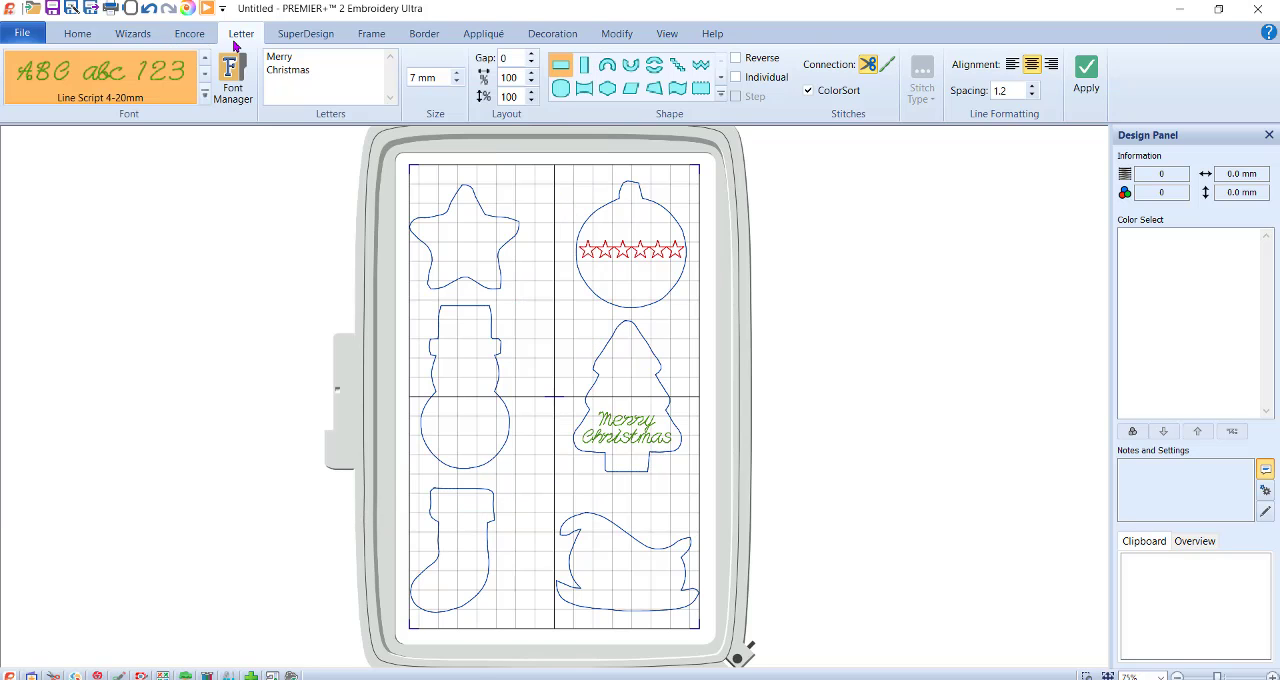
{"action": "left_click", "coordinate": [233, 78]}
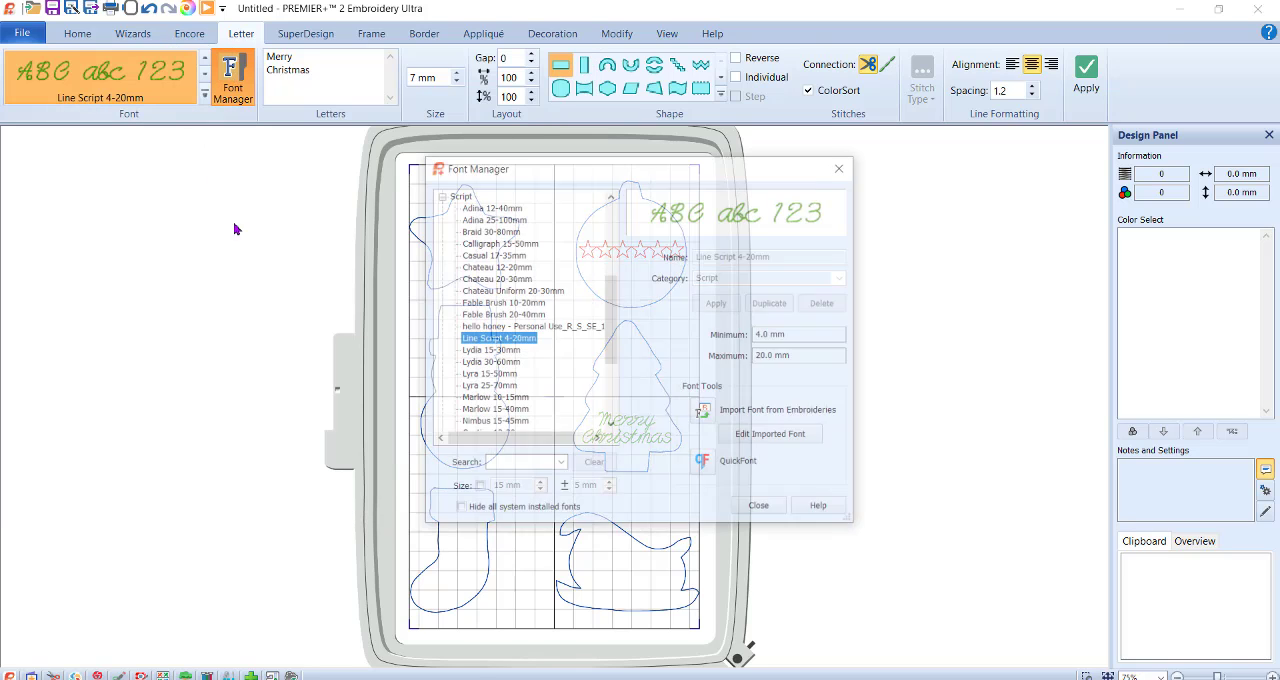
{"action": "left_click", "coordinate": [478, 488]}
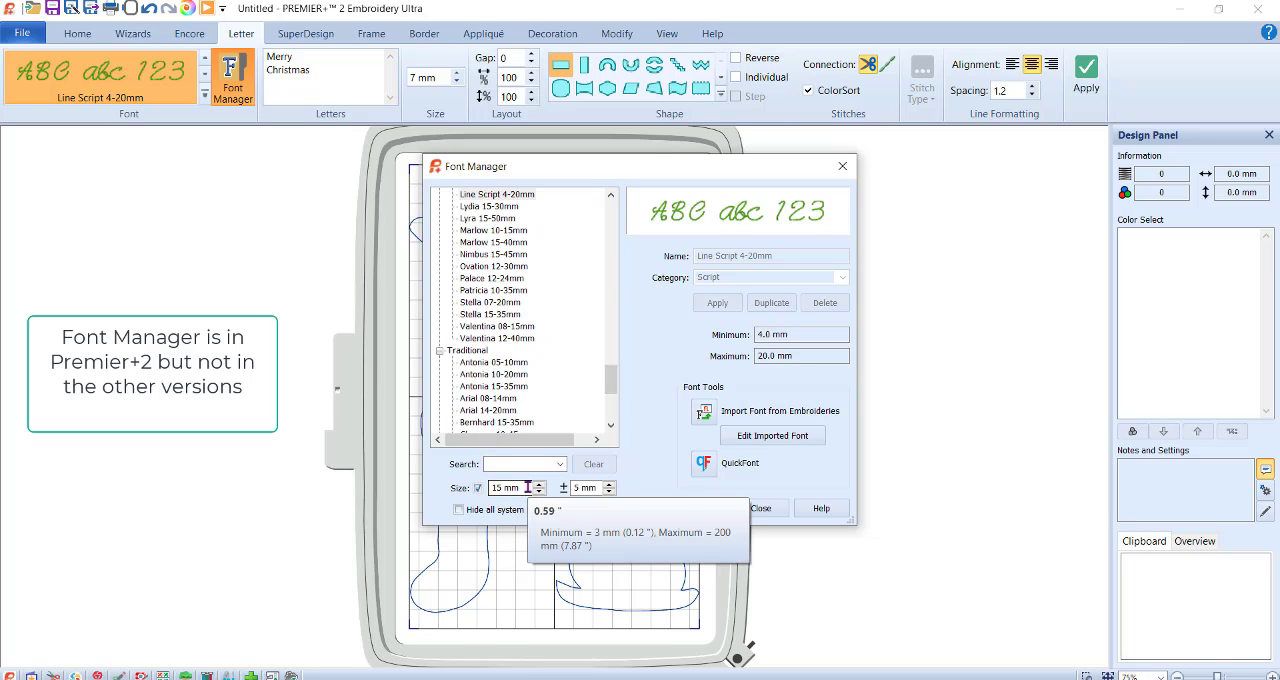
{"action": "left_click", "coordinate": [527, 487]}
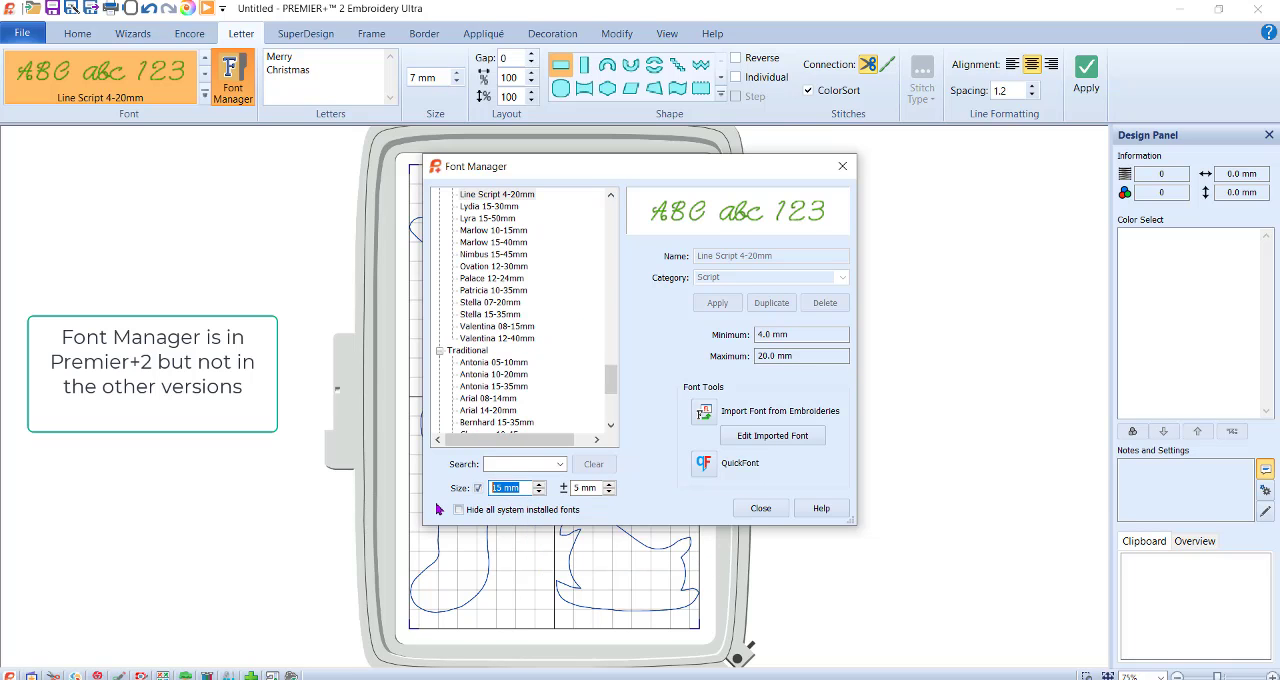
{"action": "left_click", "coordinate": [540, 492]}
{"action": "left_click", "coordinate": [540, 492]}
{"action": "left_click", "coordinate": [541, 492]}
{"action": "left_click", "coordinate": [541, 492]}
{"action": "left_click", "coordinate": [541, 492]}
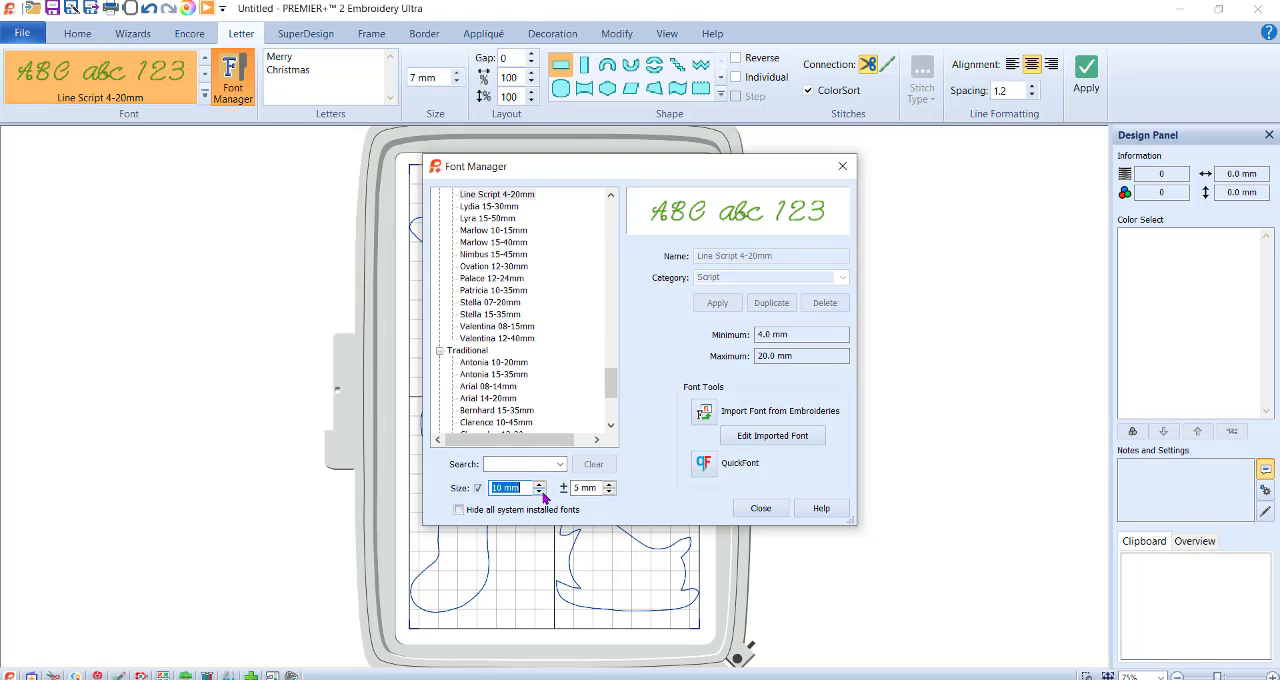
{"action": "left_click", "coordinate": [541, 492]}
{"action": "left_click", "coordinate": [541, 492]}
{"action": "left_click", "coordinate": [541, 492]}
{"action": "left_click", "coordinate": [541, 492]}
{"action": "left_click", "coordinate": [541, 492]}
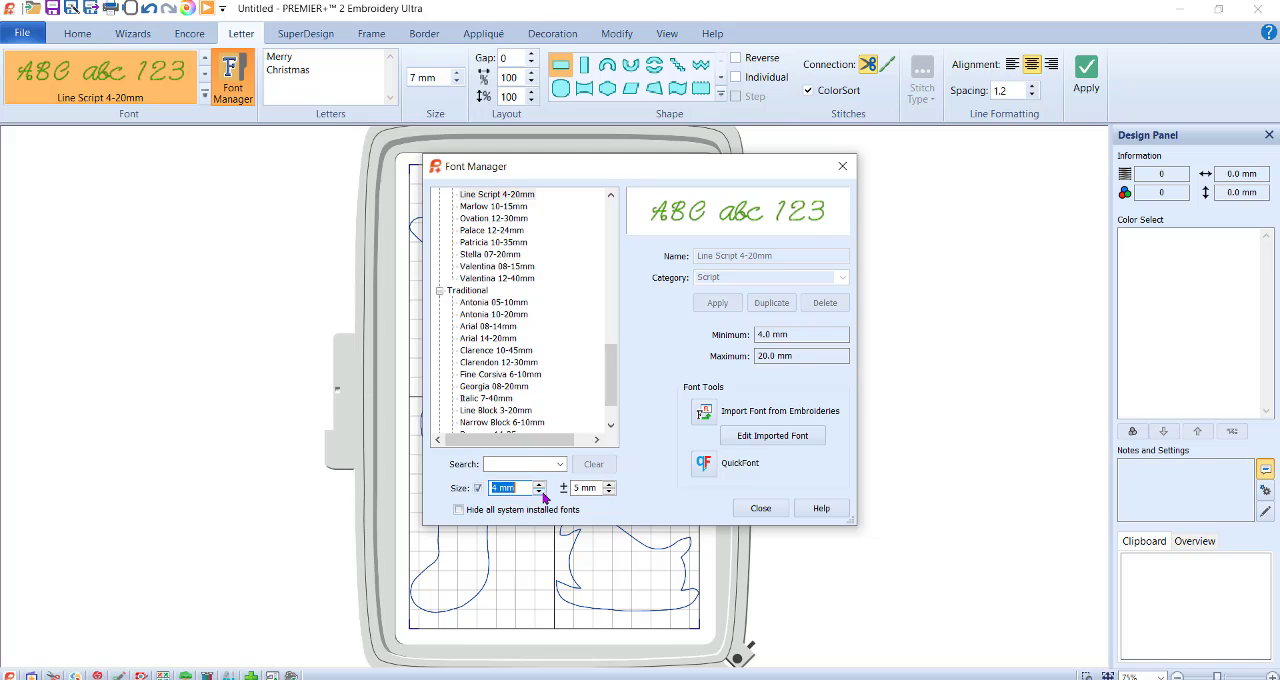
Set the size filter's tolerance to plus or minus 10 mm.
{"action": "left_click", "coordinate": [610, 489]}
{"action": "left_click", "coordinate": [610, 489]}
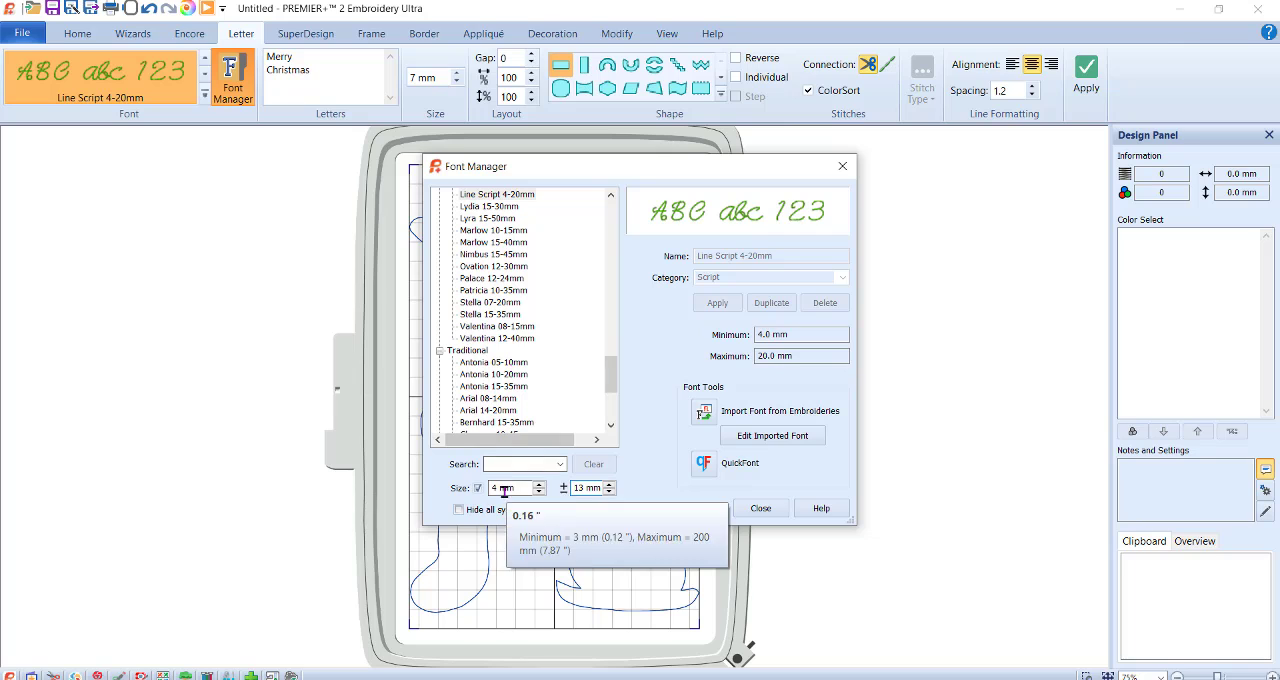
{"action": "left_click", "coordinate": [609, 492]}
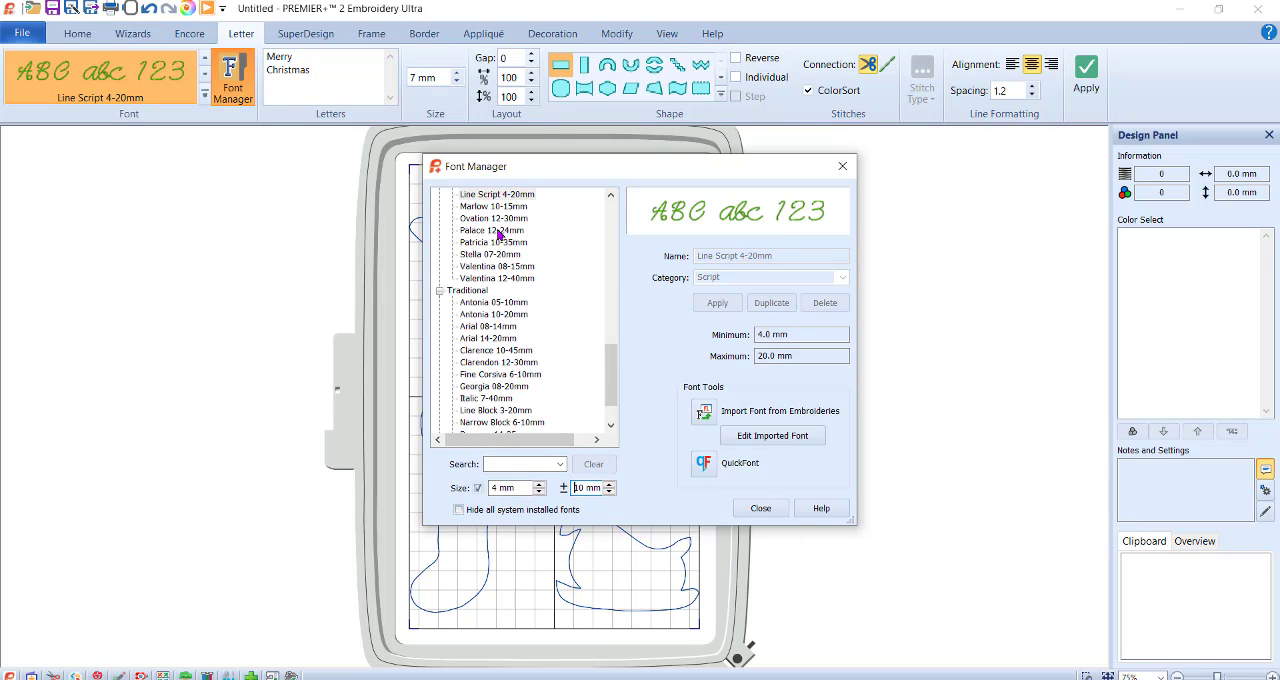
Preview the Marlow script font, choose Stella 07-20mm for the lettering, and close the Font Manager.
{"action": "left_click_drag", "start_coordinate": [611, 390], "coordinate": [613, 351]}
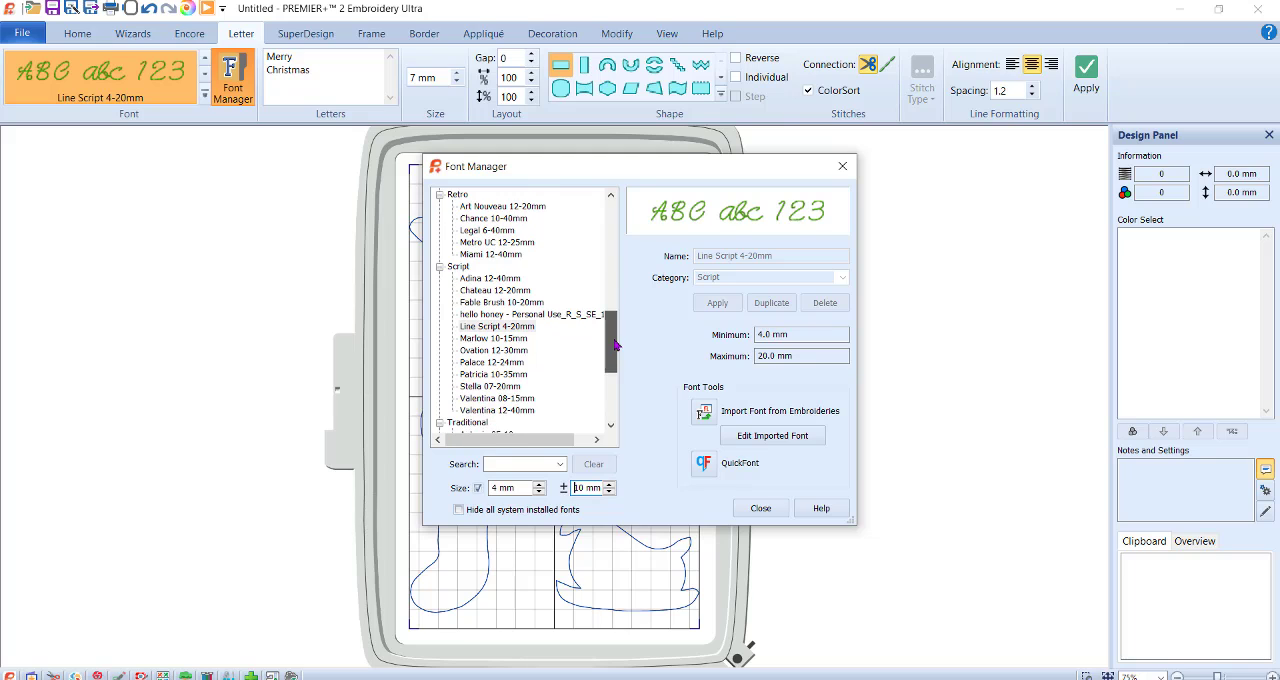
{"action": "left_click", "coordinate": [478, 339]}
{"action": "left_click_drag", "start_coordinate": [615, 329], "coordinate": [617, 335]}
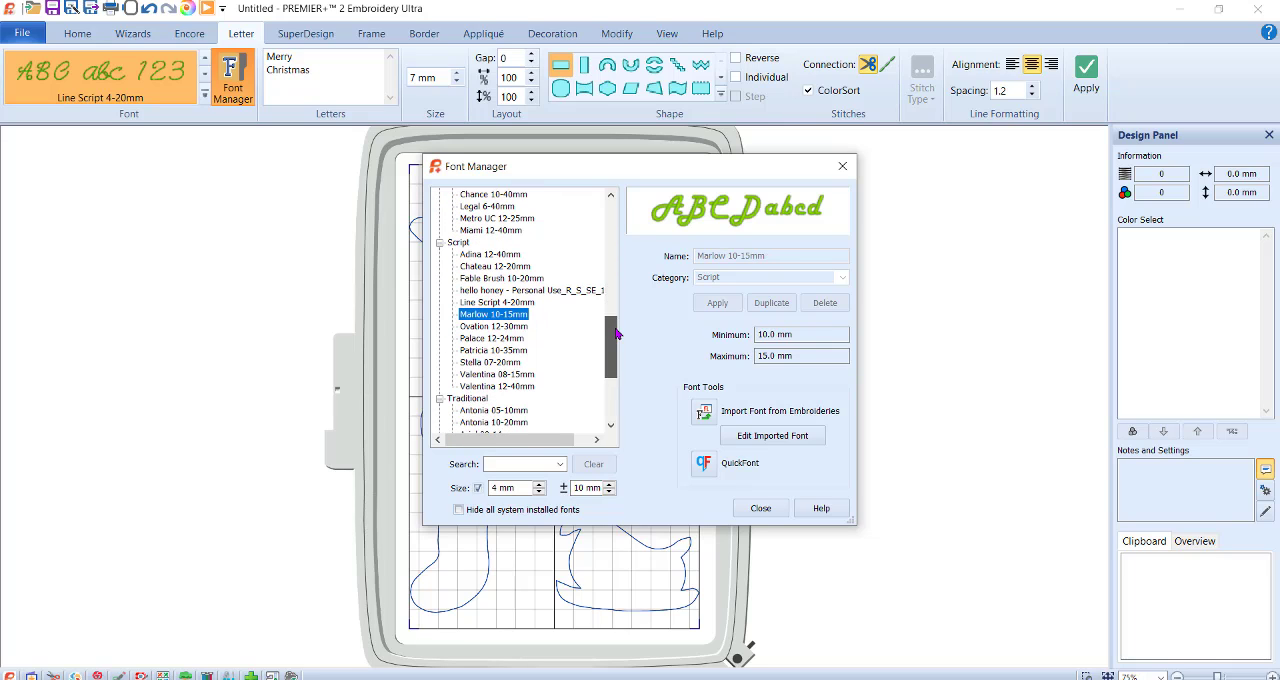
{"action": "left_click", "coordinate": [477, 366]}
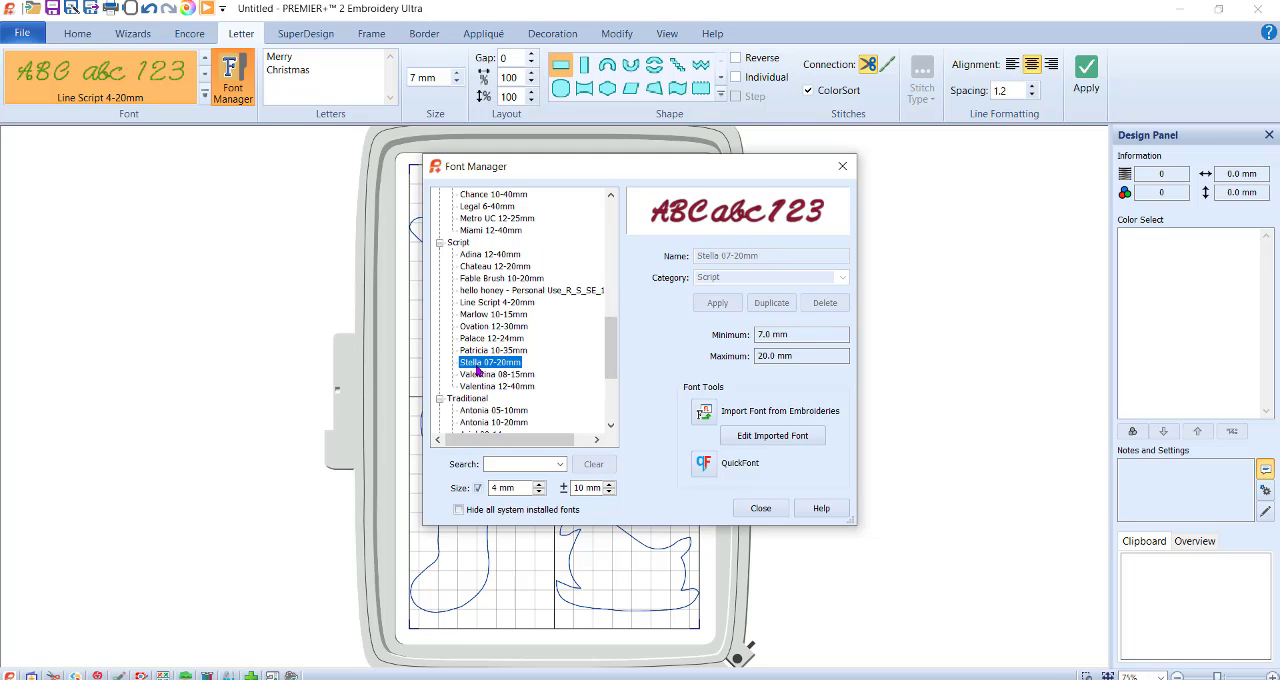
{"action": "left_click", "coordinate": [759, 509]}
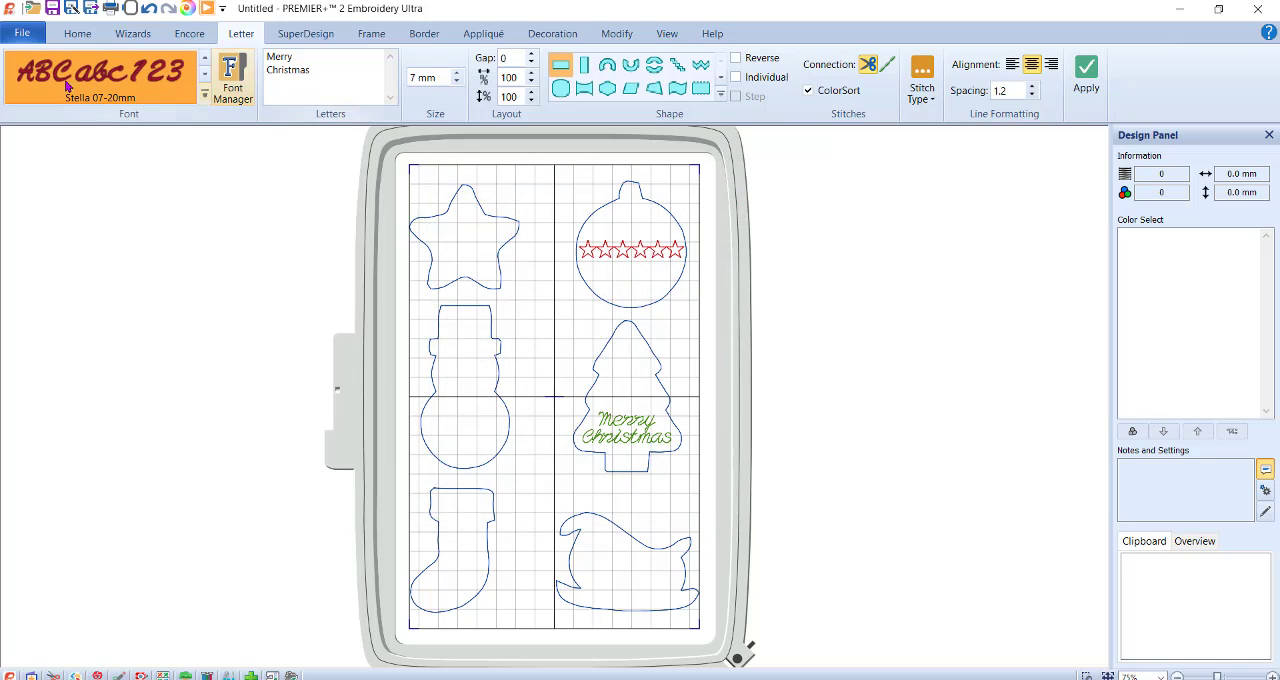
Replace the lettering text with "Ho! Ho! Ho!" and create it at 7 mm in the Flag shape.
{"action": "left_click_drag", "start_coordinate": [318, 70], "coordinate": [264, 56]}
{"action": "type", "text": "Ho! Ho! Ho!"}
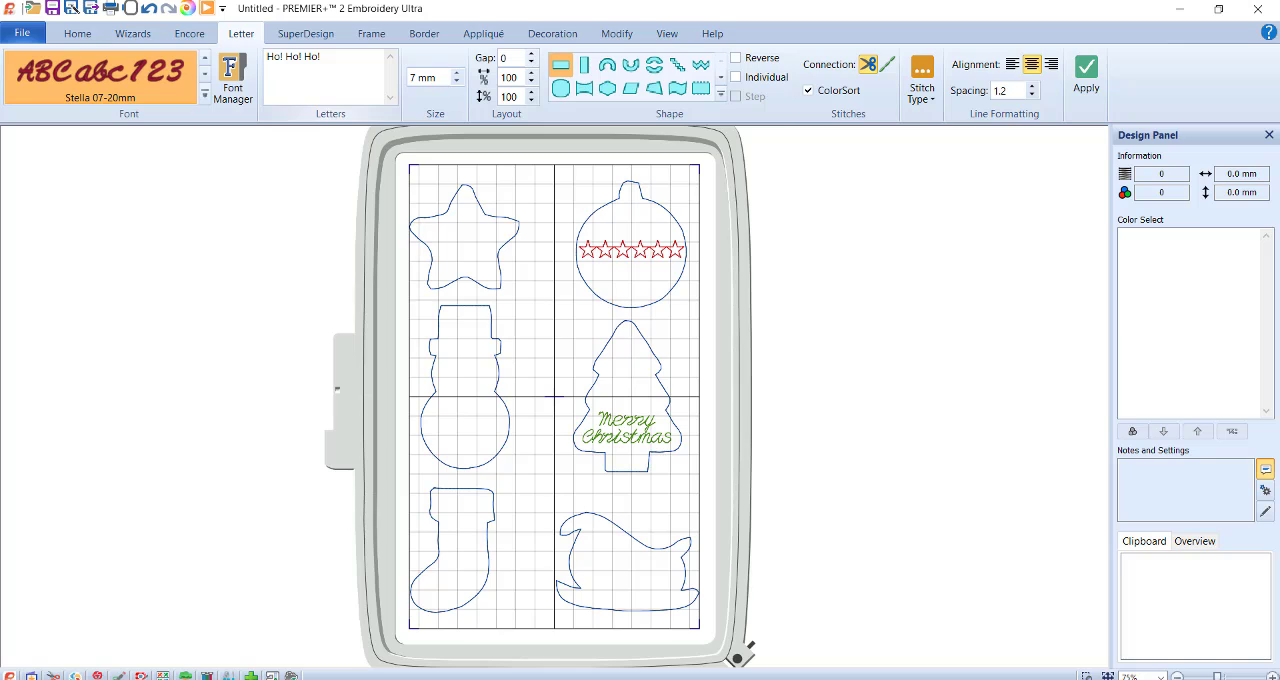
{"action": "left_click", "coordinate": [677, 64]}
{"action": "left_click", "coordinate": [680, 89]}
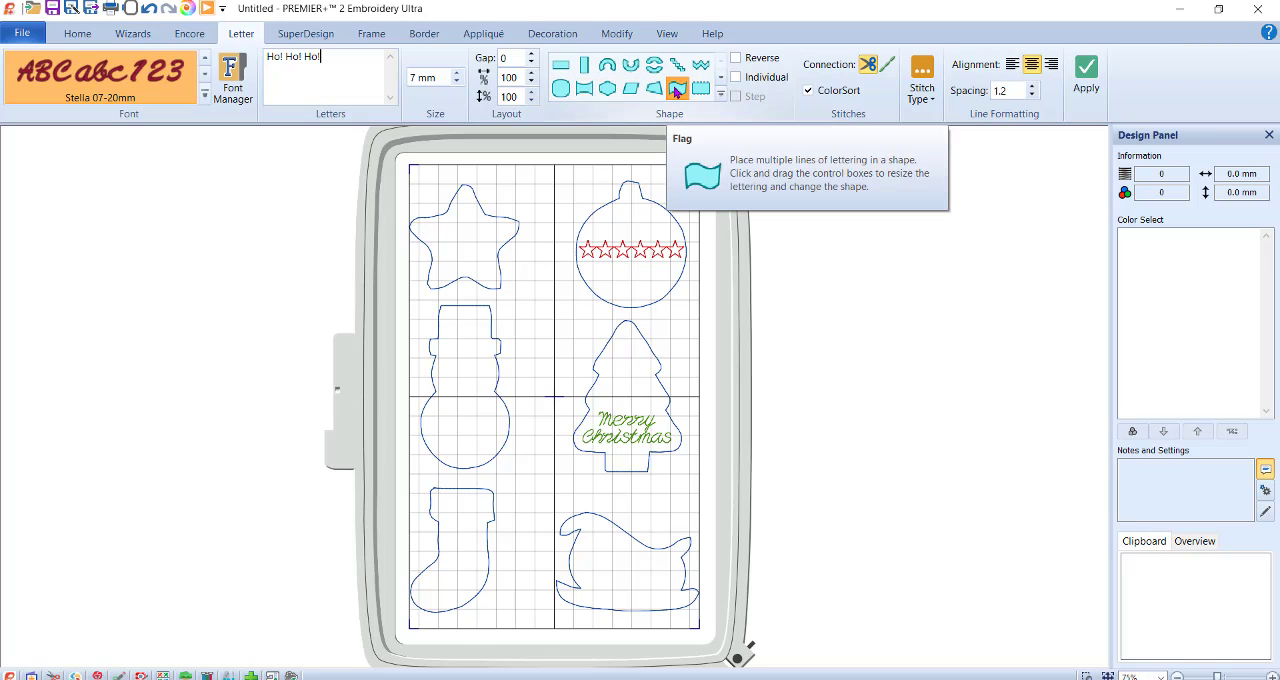
{"action": "left_click", "coordinate": [1086, 75]}
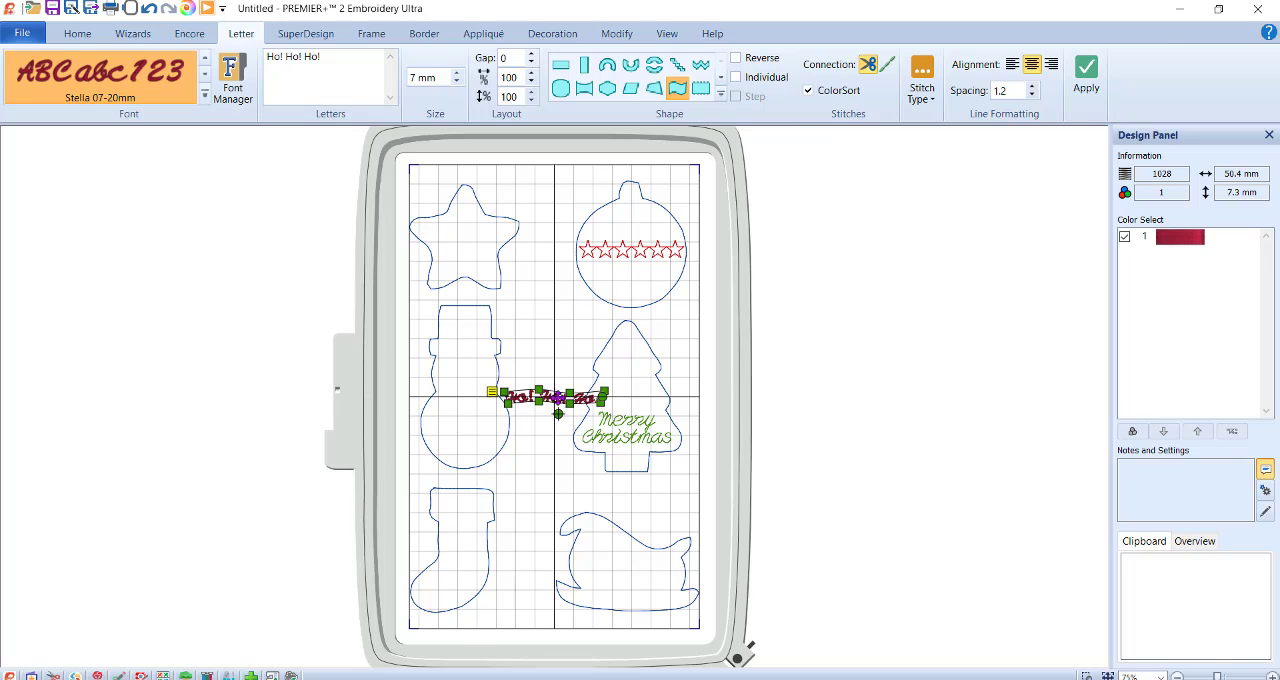
Move the "Ho! Ho! Ho!" lettering onto the sleigh and stretch it to about 63 by 28 mm.
{"action": "left_click_drag", "start_coordinate": [550, 398], "coordinate": [580, 545]}
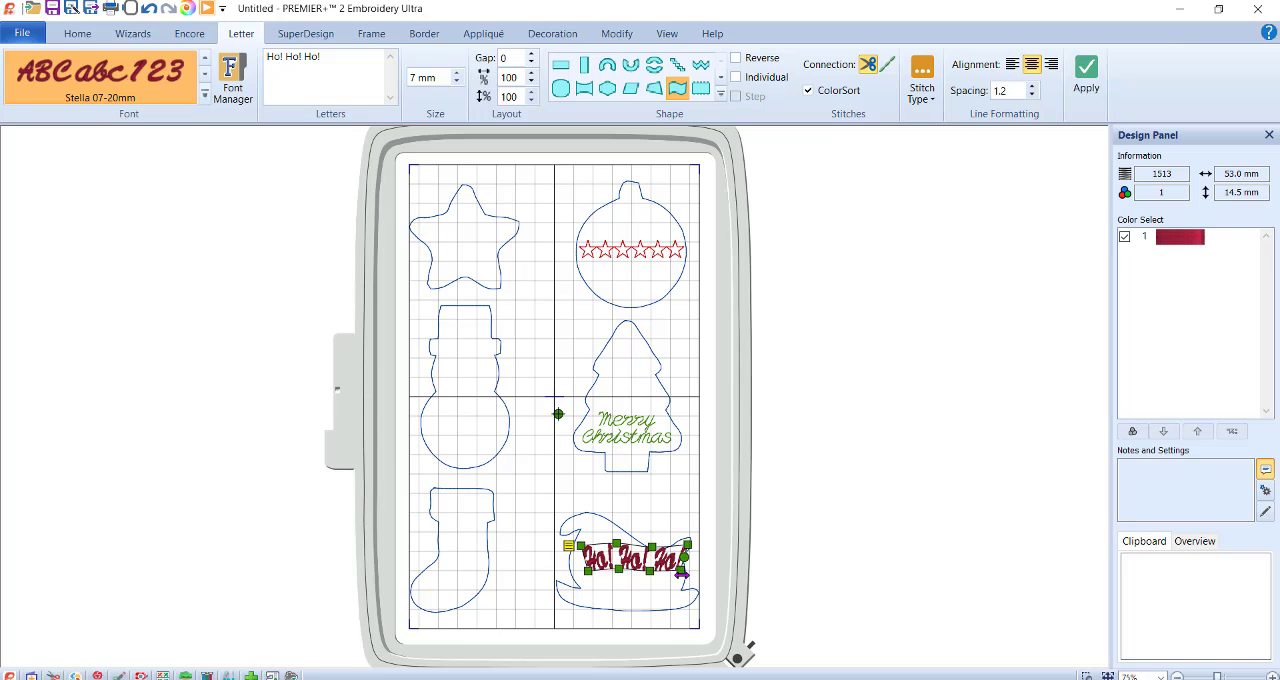
{"action": "left_click_drag", "start_coordinate": [682, 568], "coordinate": [622, 603]}
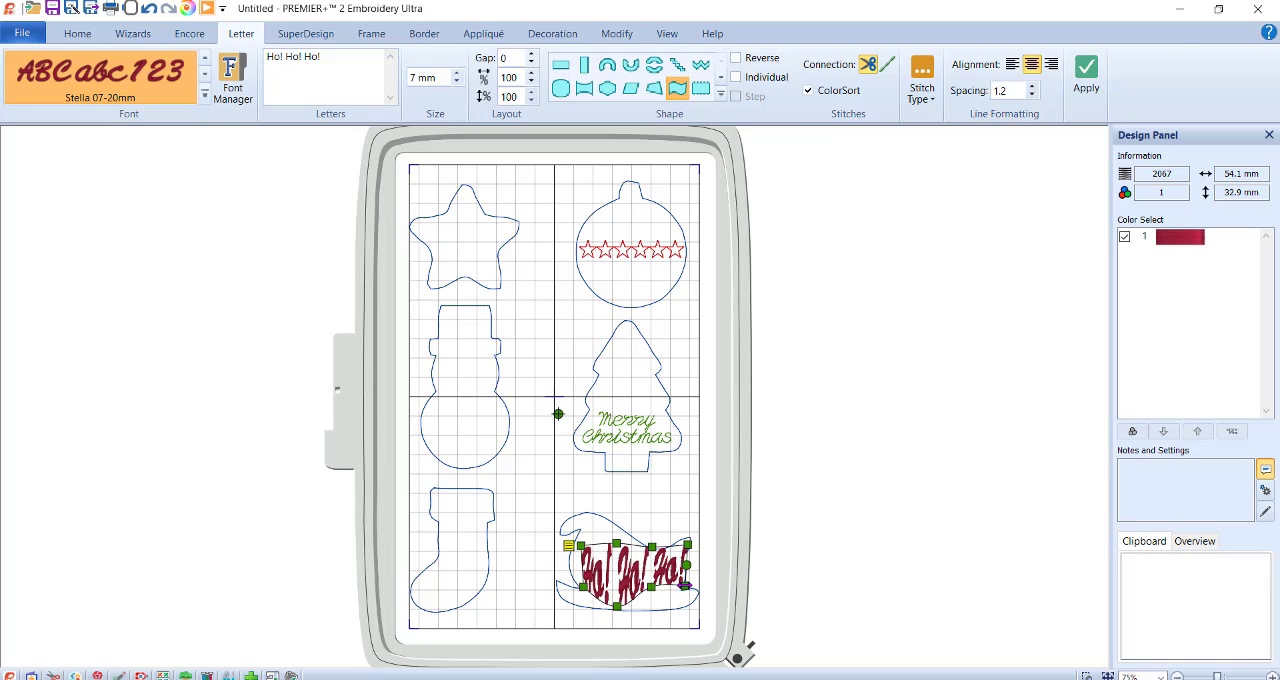
{"action": "left_click_drag", "start_coordinate": [684, 586], "coordinate": [617, 596]}
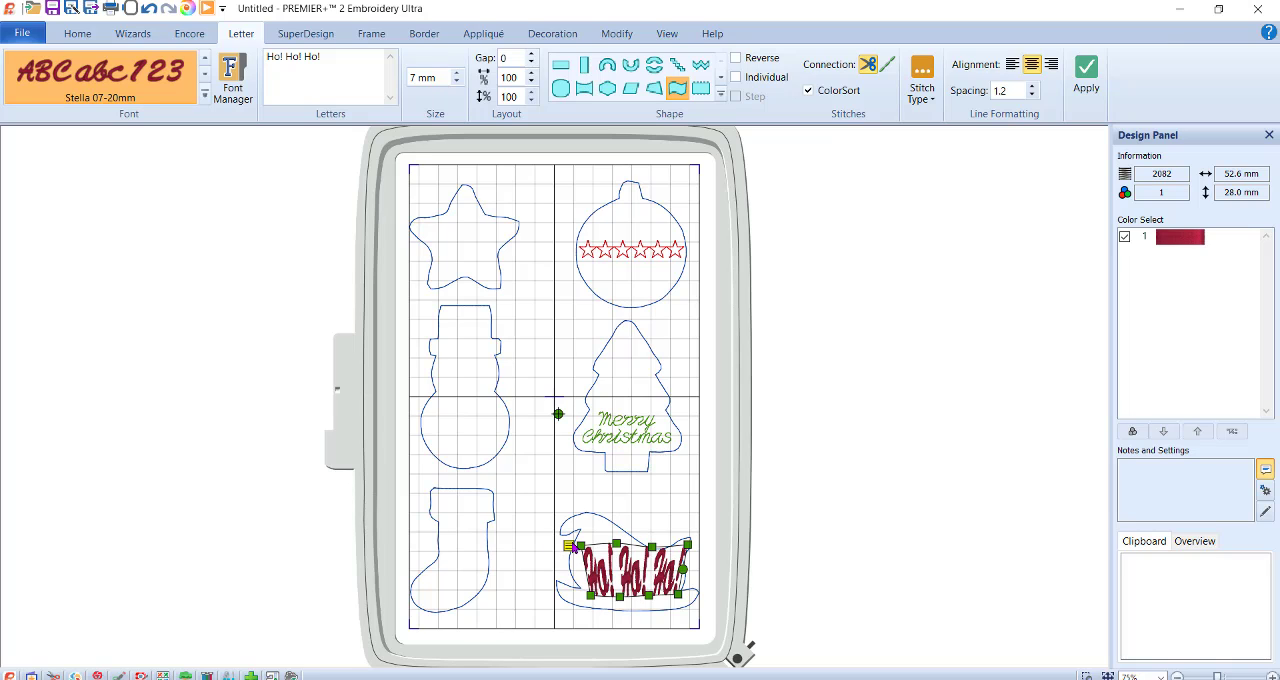
{"action": "left_click_drag", "start_coordinate": [578, 545], "coordinate": [561, 546]}
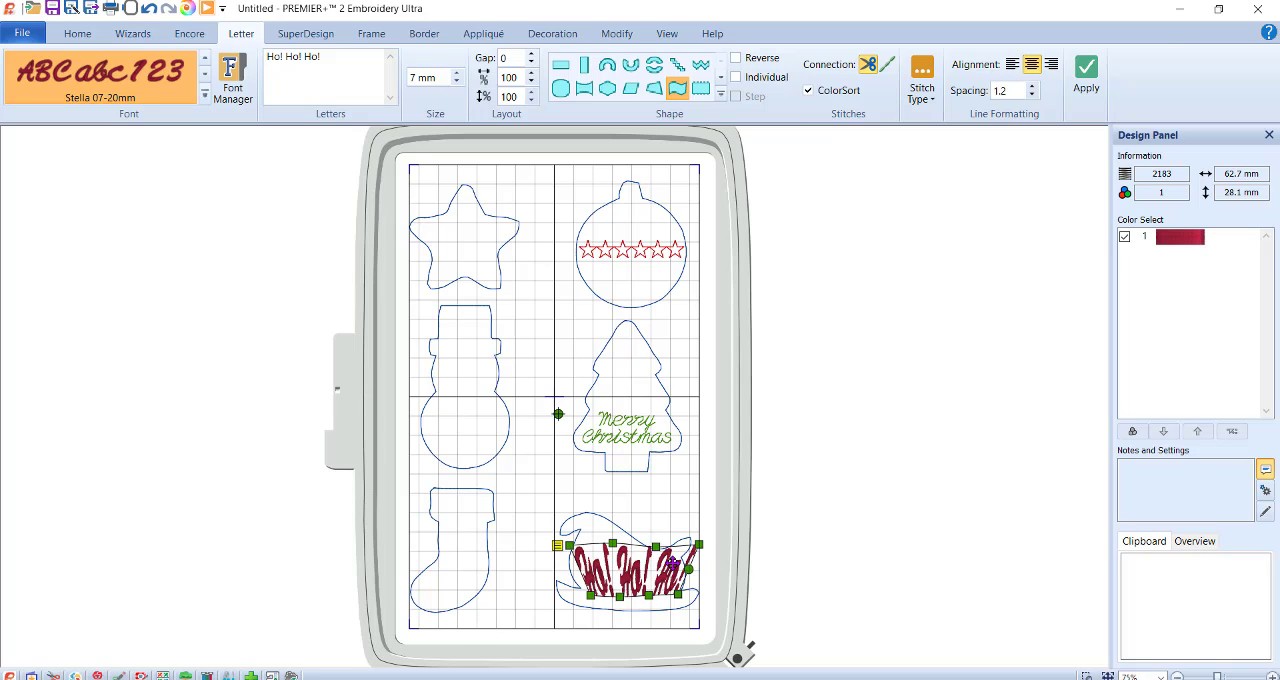
{"action": "left_click_drag", "start_coordinate": [657, 565], "coordinate": [657, 558]}
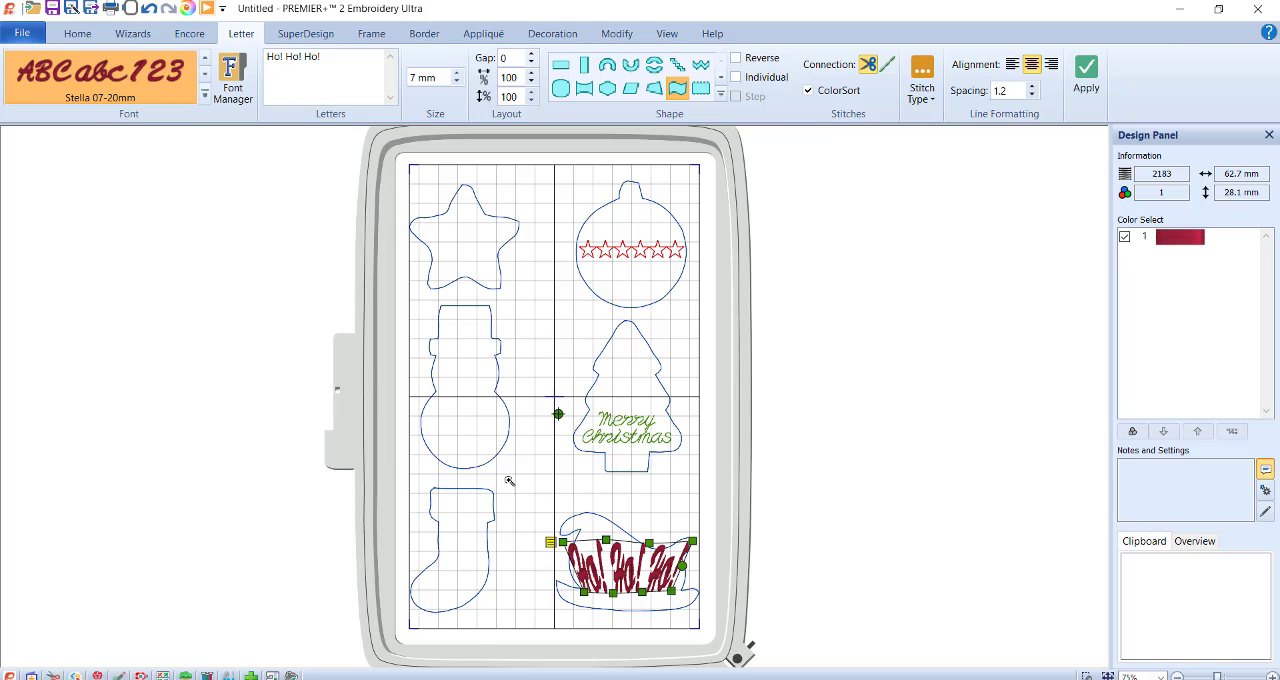
Narrow the lettering's upper edge and bend it into a wave that follows the sleigh's curved top.
{"action": "left_click_drag", "start_coordinate": [505, 477], "coordinate": [835, 638]}
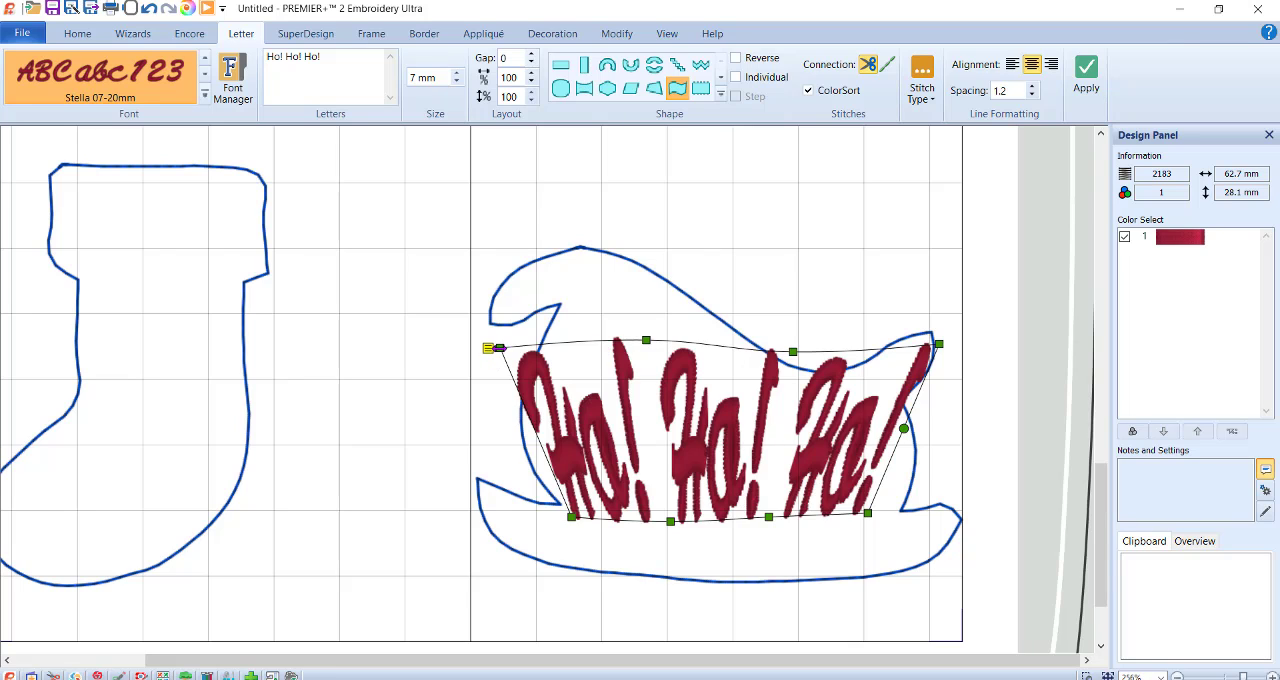
{"action": "left_click_drag", "start_coordinate": [497, 348], "coordinate": [538, 351]}
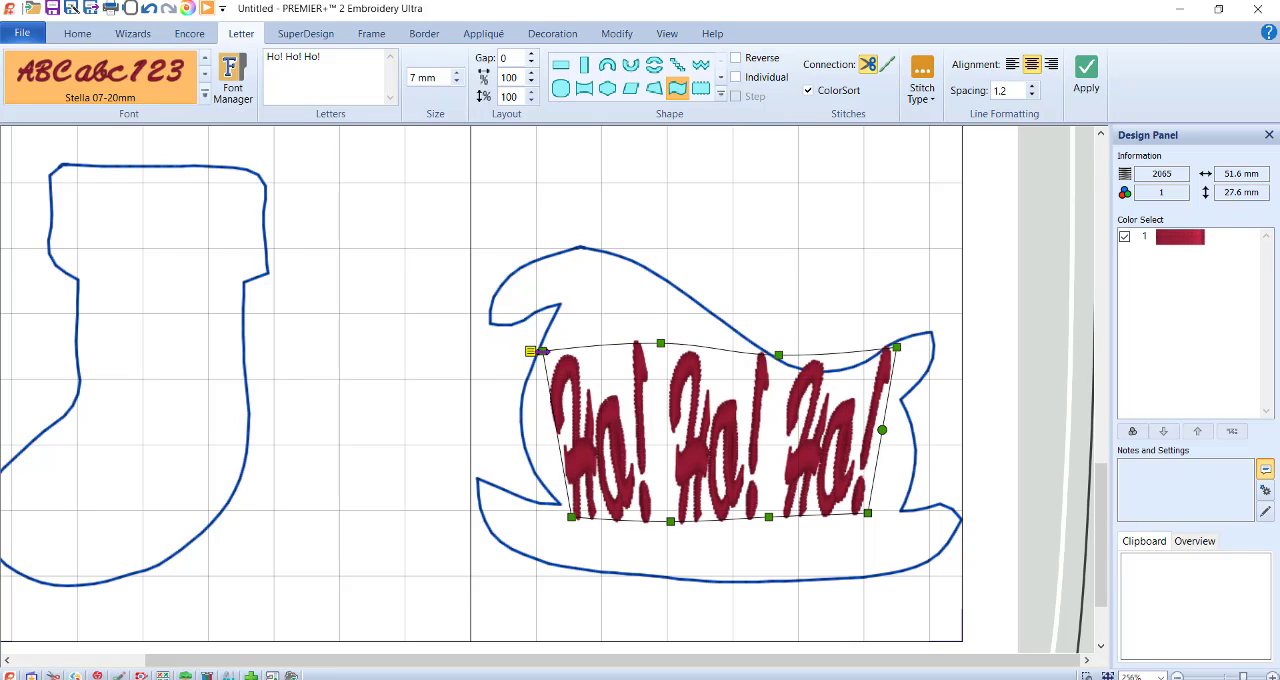
{"action": "left_click_drag", "start_coordinate": [778, 355], "coordinate": [780, 386]}
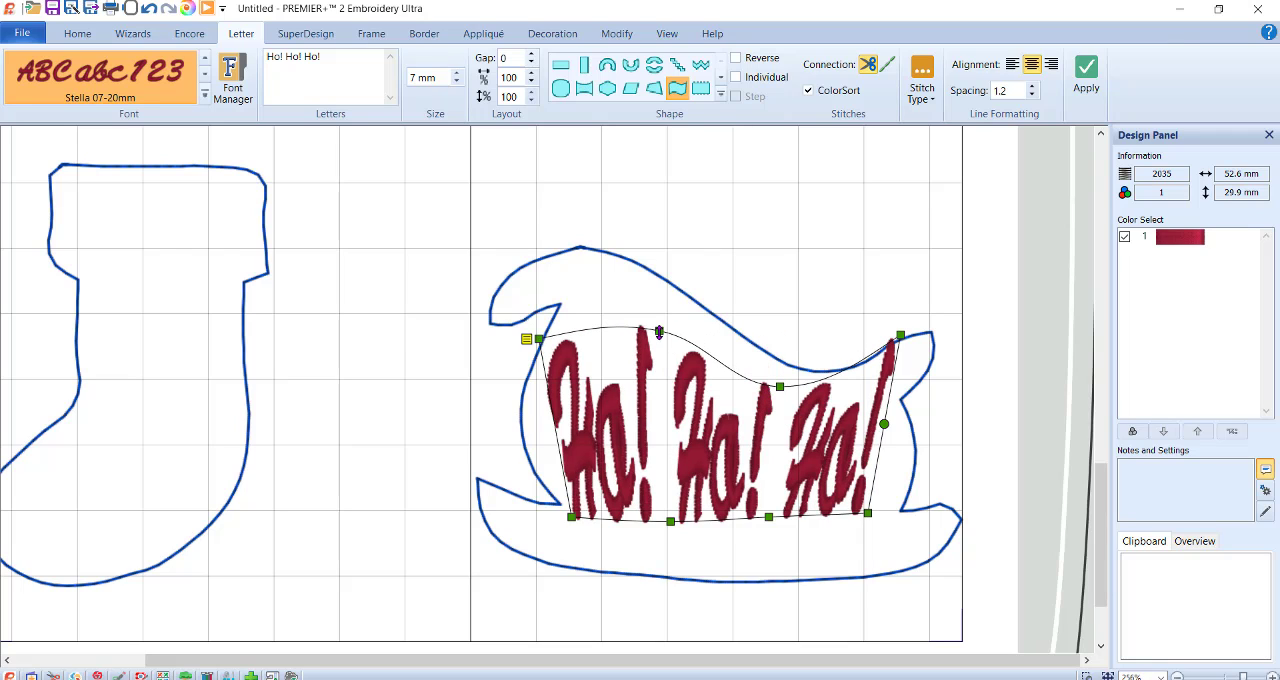
{"action": "left_click_drag", "start_coordinate": [659, 331], "coordinate": [657, 297]}
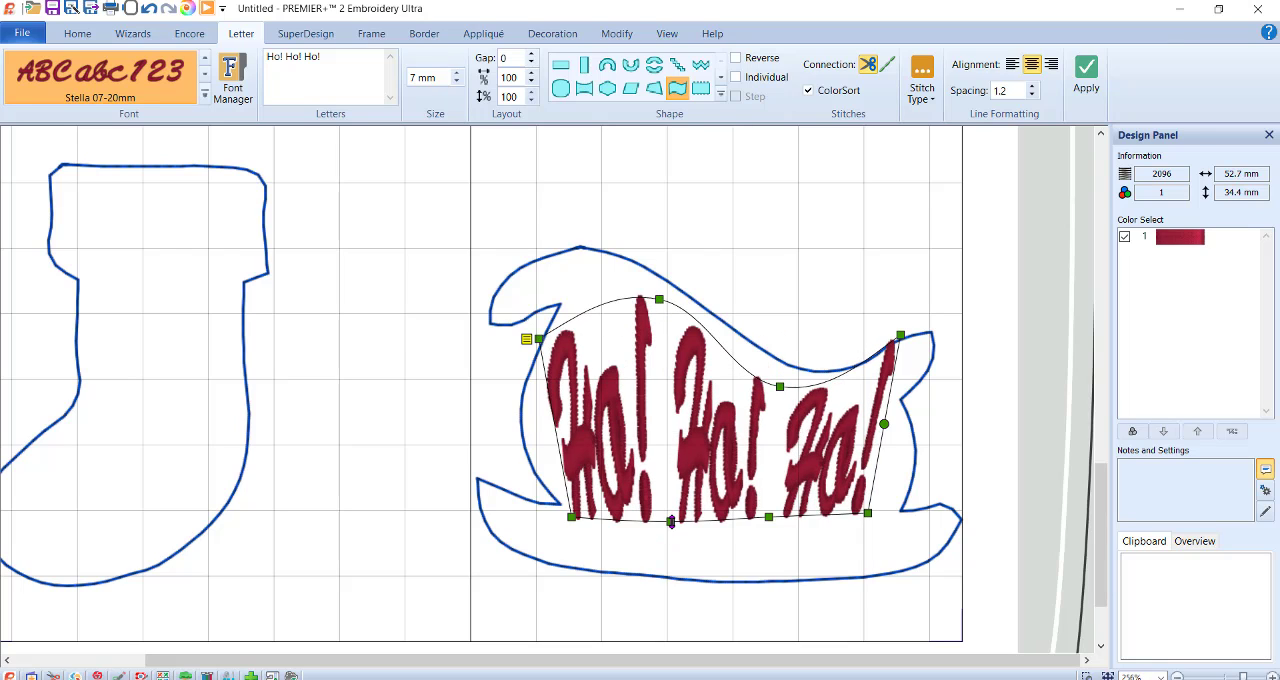
Bow the lettering's lower edge downward and adjust its corners to fit inside the sleigh, about 52 by 40 mm.
{"action": "left_click_drag", "start_coordinate": [670, 522], "coordinate": [670, 555]}
{"action": "left_click_drag", "start_coordinate": [768, 517], "coordinate": [769, 560]}
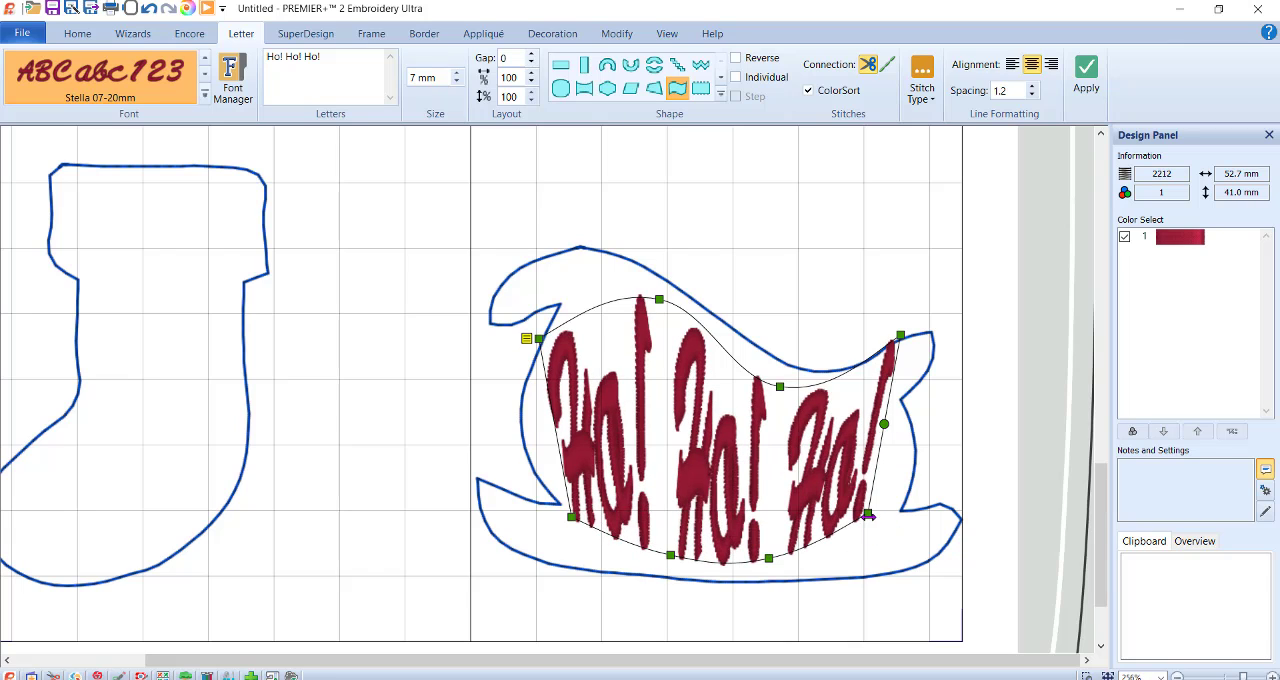
{"action": "left_click_drag", "start_coordinate": [870, 516], "coordinate": [884, 523]}
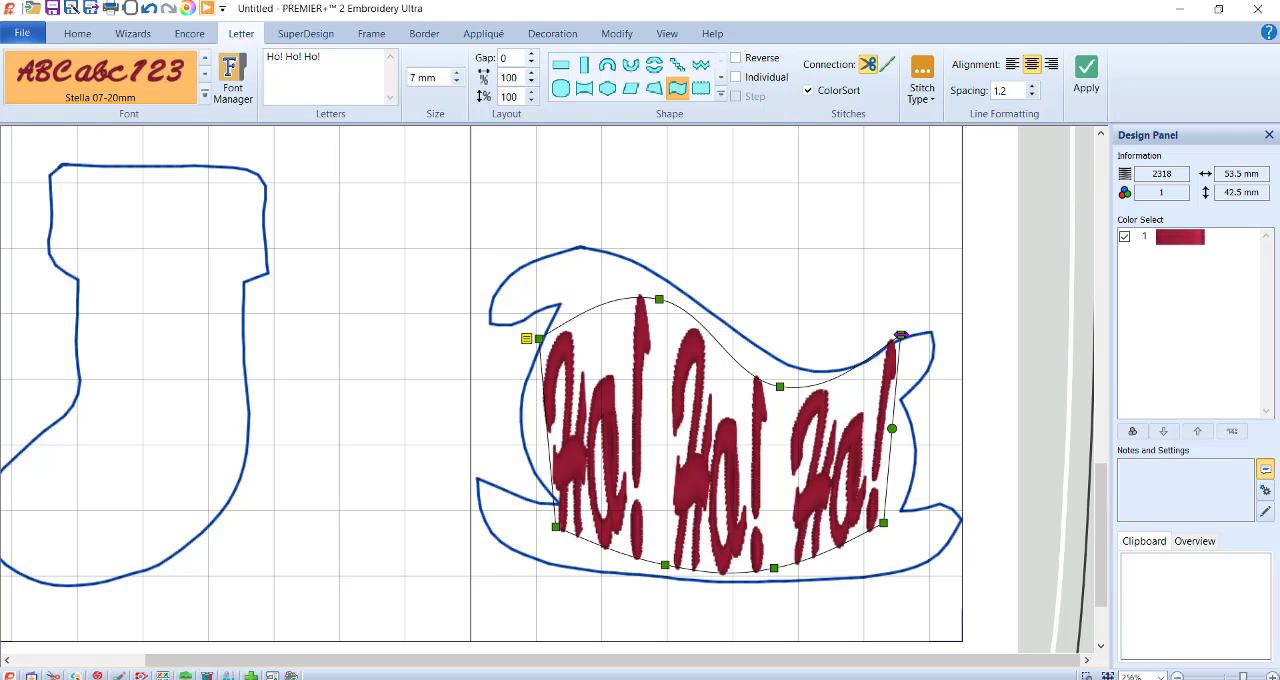
{"action": "left_click_drag", "start_coordinate": [898, 340], "coordinate": [898, 348]}
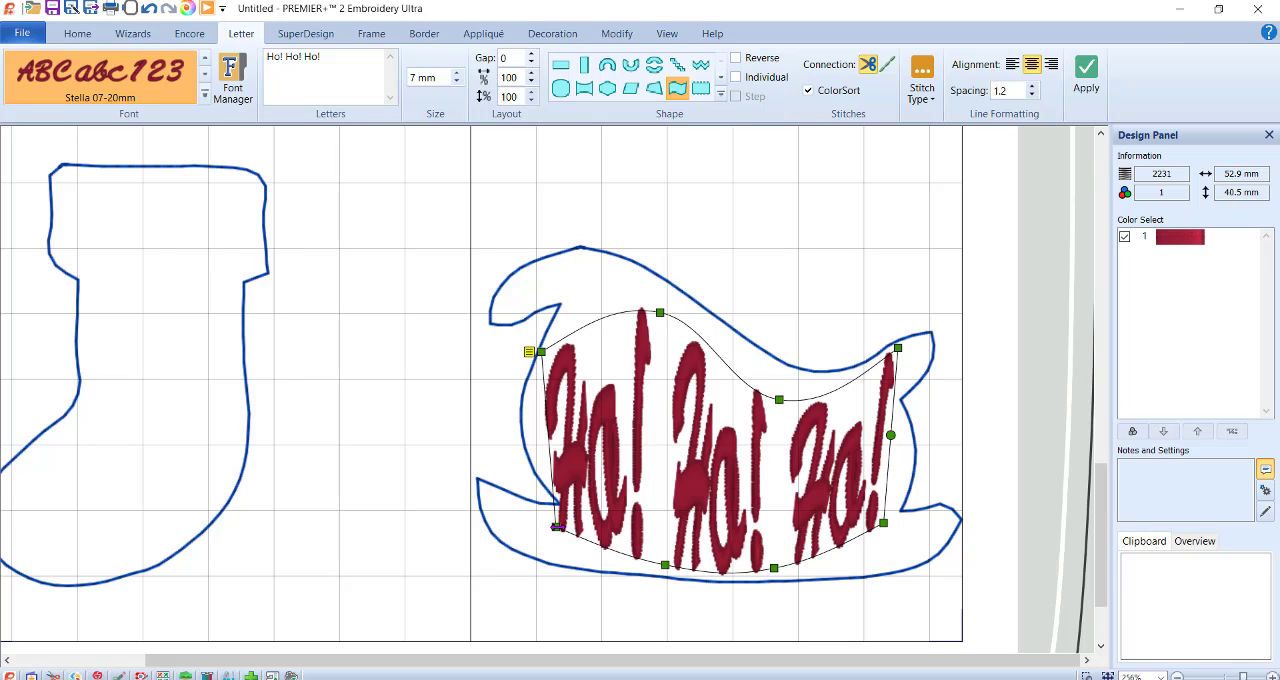
{"action": "left_click_drag", "start_coordinate": [556, 527], "coordinate": [565, 522]}
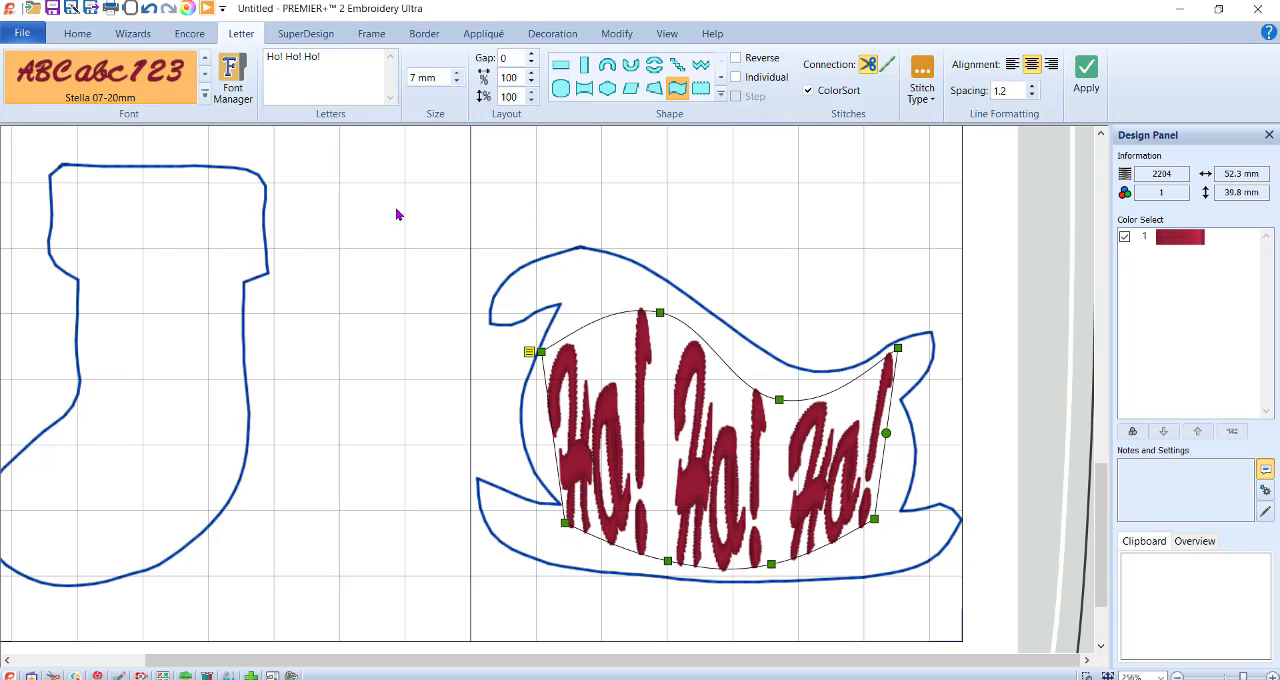
Create a separate period as lettering in Adina 25-100mm at 25 mm, using the horizontal line shape.
{"action": "left_click_drag", "start_coordinate": [1100, 510], "coordinate": [1097, 356]}
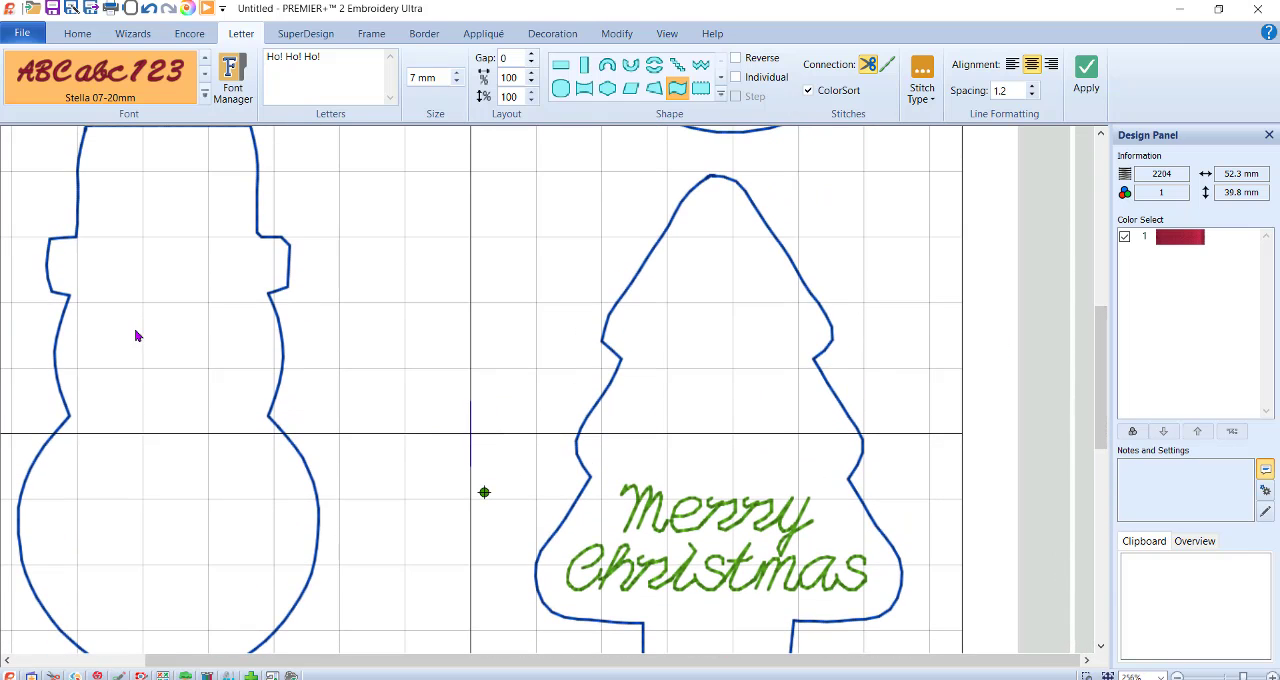
{"action": "left_click", "coordinate": [361, 57]}
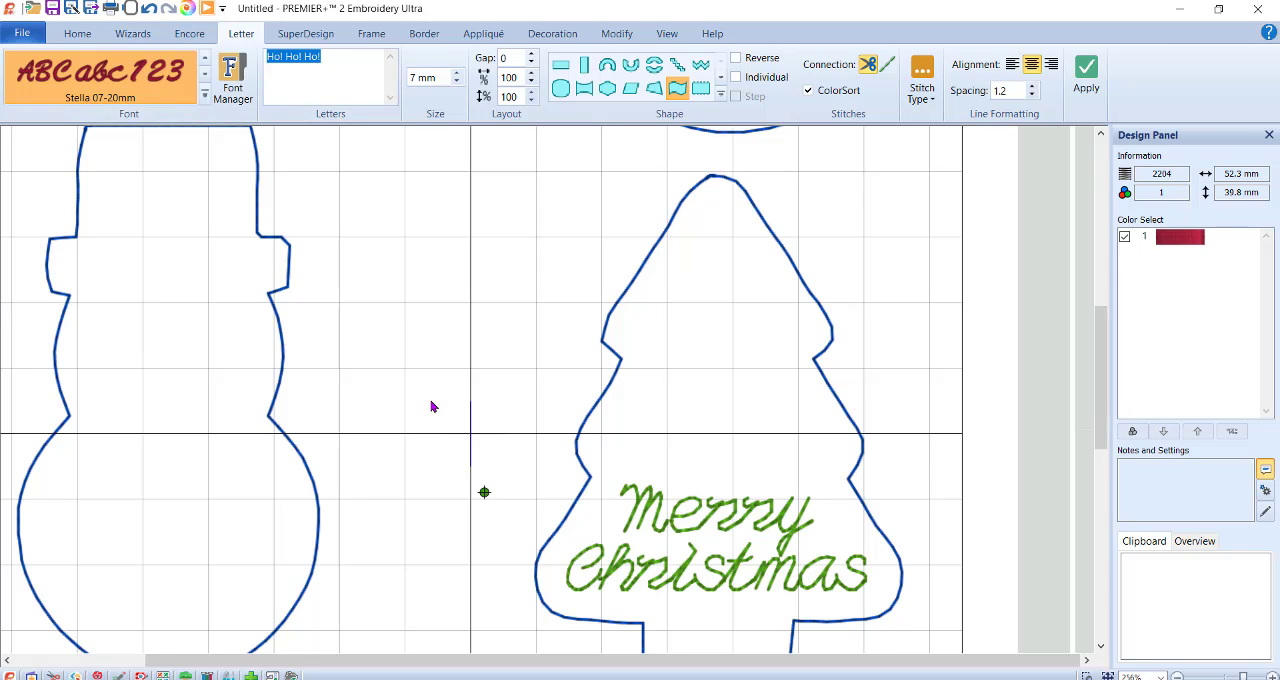
{"action": "key", "text": "Delete"}
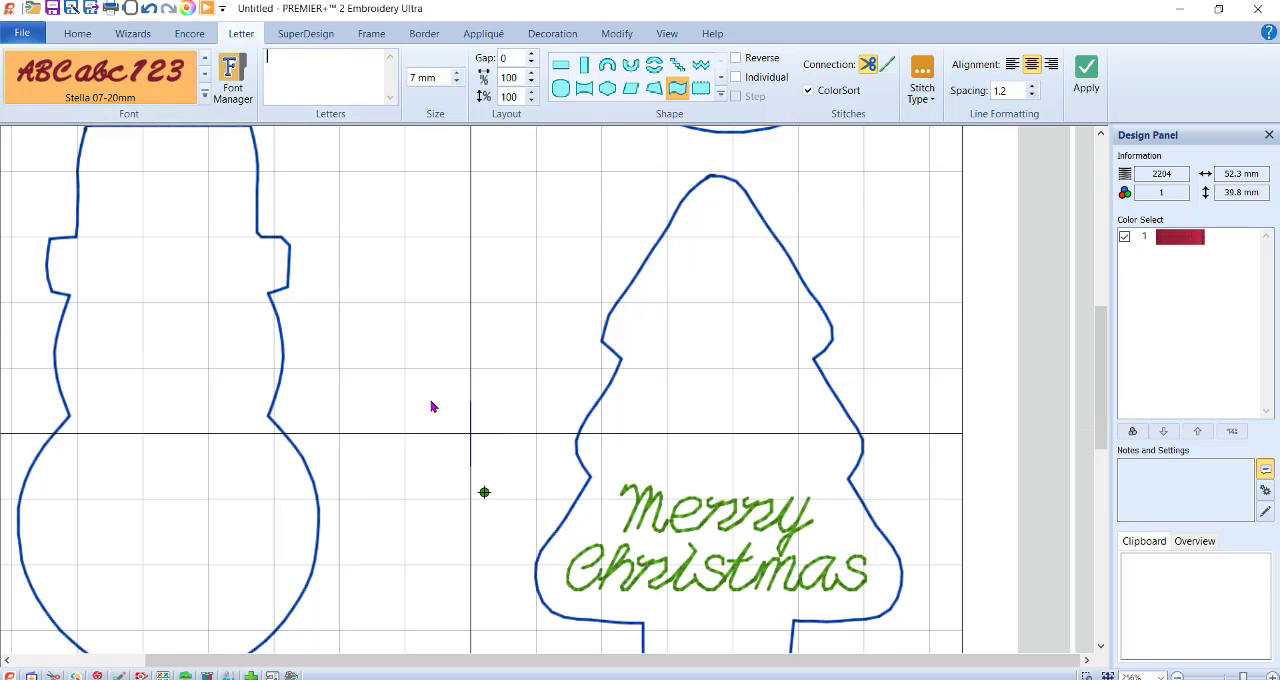
{"action": "left_click", "coordinate": [431, 402]}
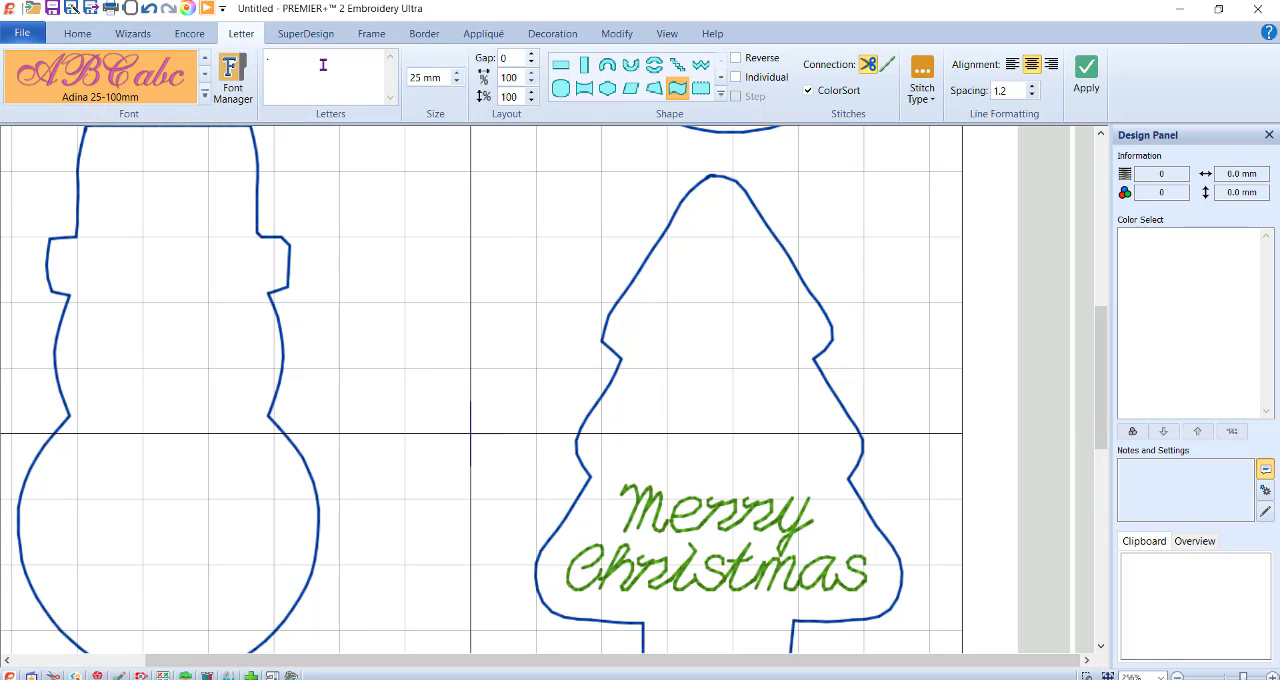
{"action": "left_click", "coordinate": [564, 68]}
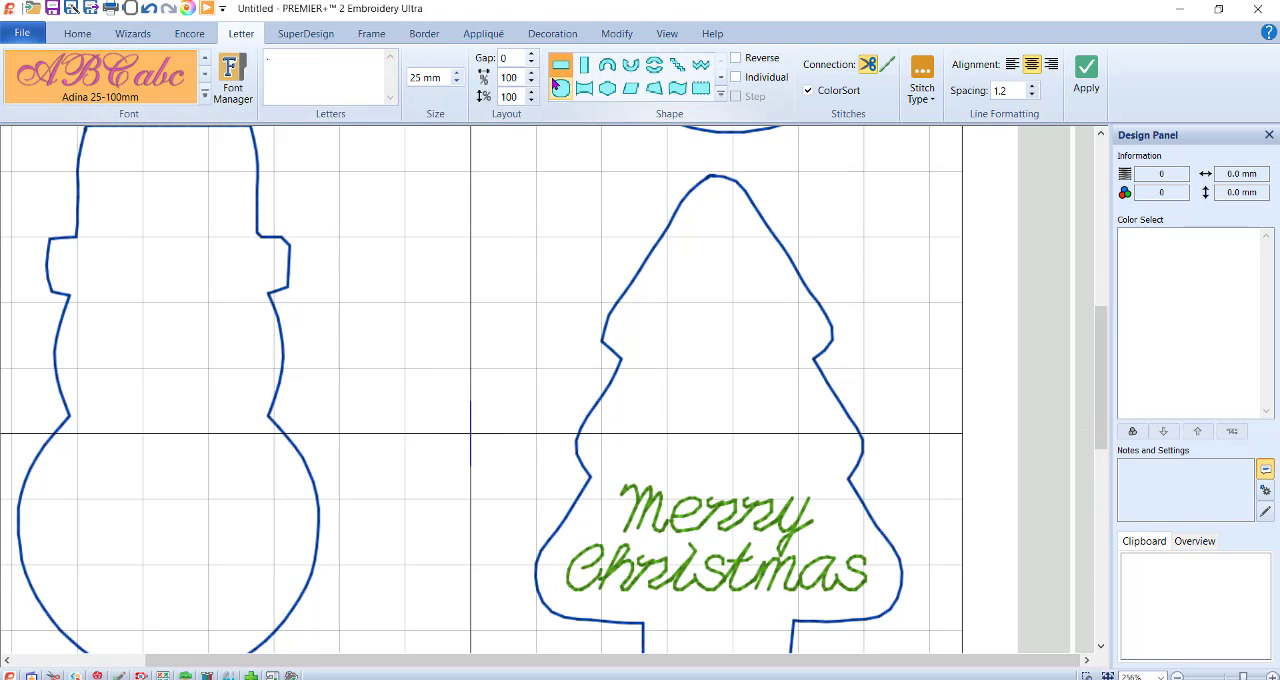
{"action": "left_click", "coordinate": [1086, 75]}
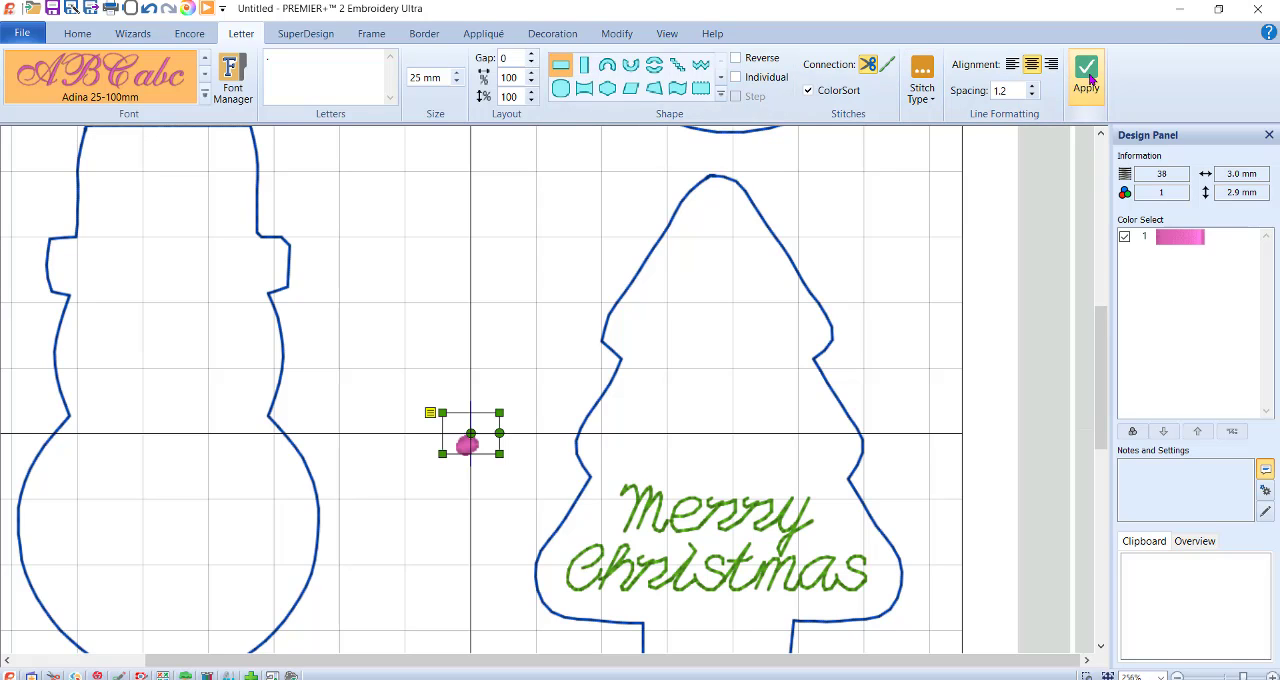
Place the dot on the snowman's face as an eye and paste a copy beside it as the second eye.
{"action": "left_click_drag", "start_coordinate": [482, 444], "coordinate": [150, 315]}
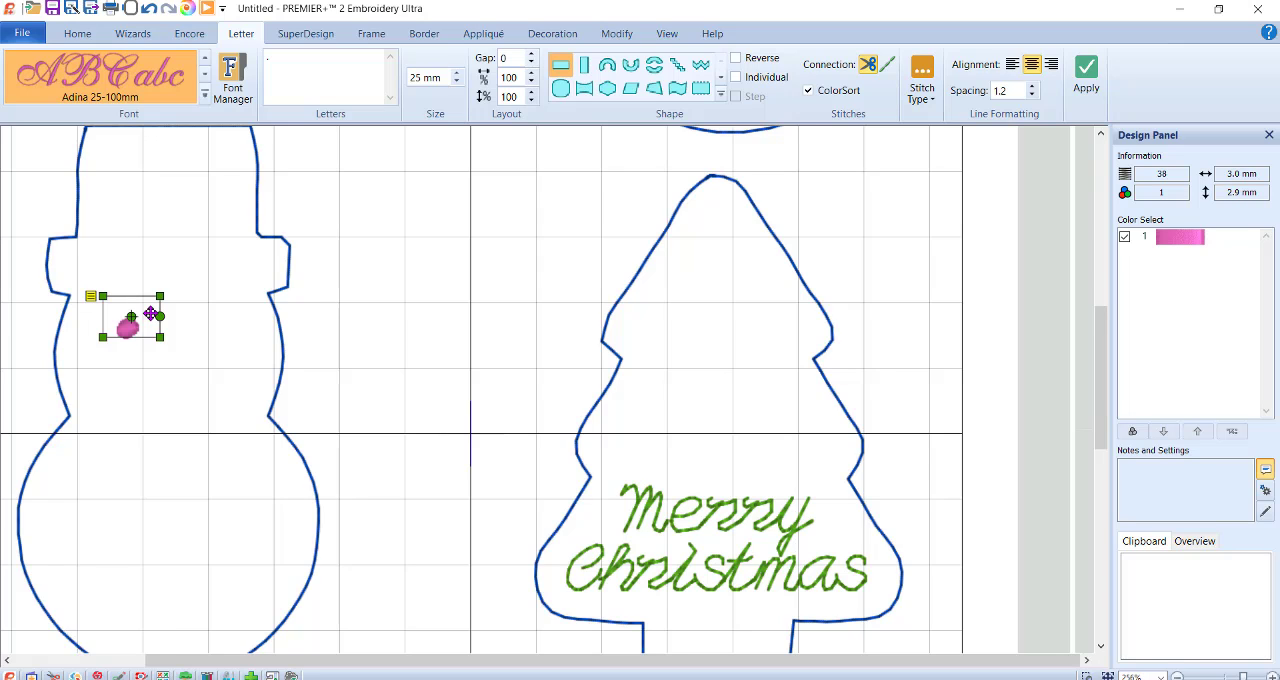
{"action": "key", "text": "ctrl+c"}
{"action": "key", "text": "ctrl+v"}
{"action": "left_click_drag", "start_coordinate": [183, 340], "coordinate": [233, 308]}
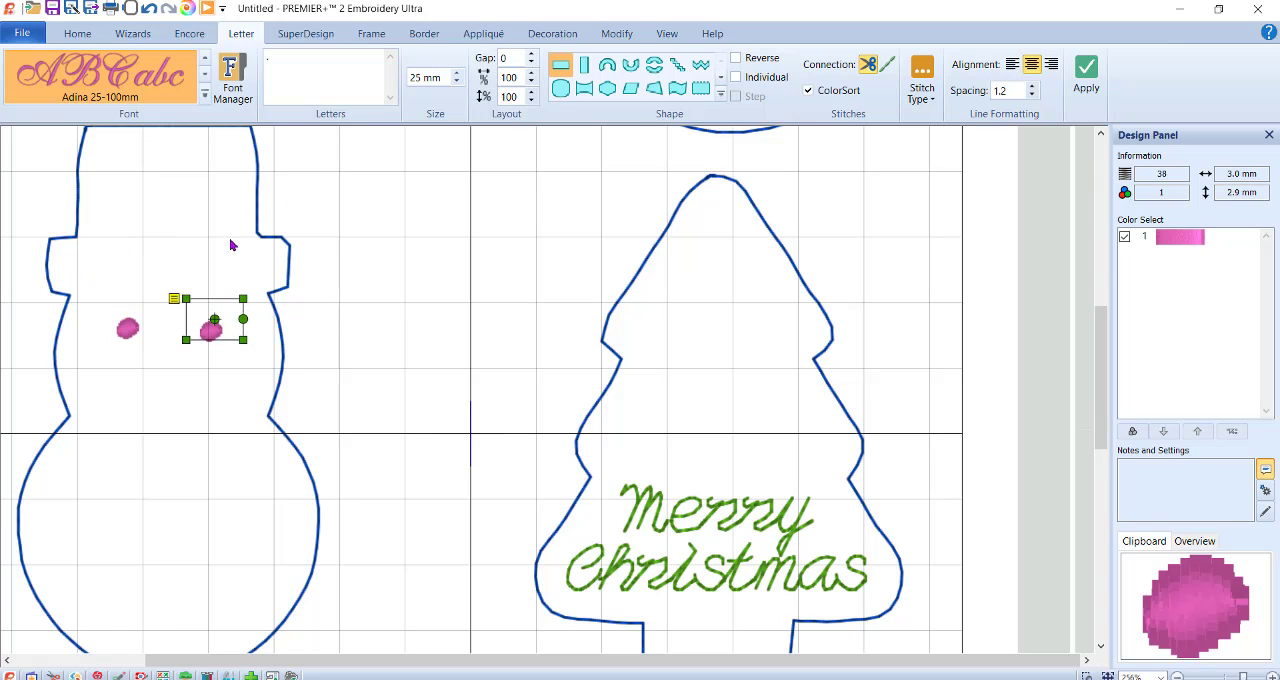
Start an ExpressDesign into the hoop and choose Create Express Border as the design type.
{"action": "scroll", "coordinate": [520, 347], "scroll_direction": "down", "scroll_amount": 6}
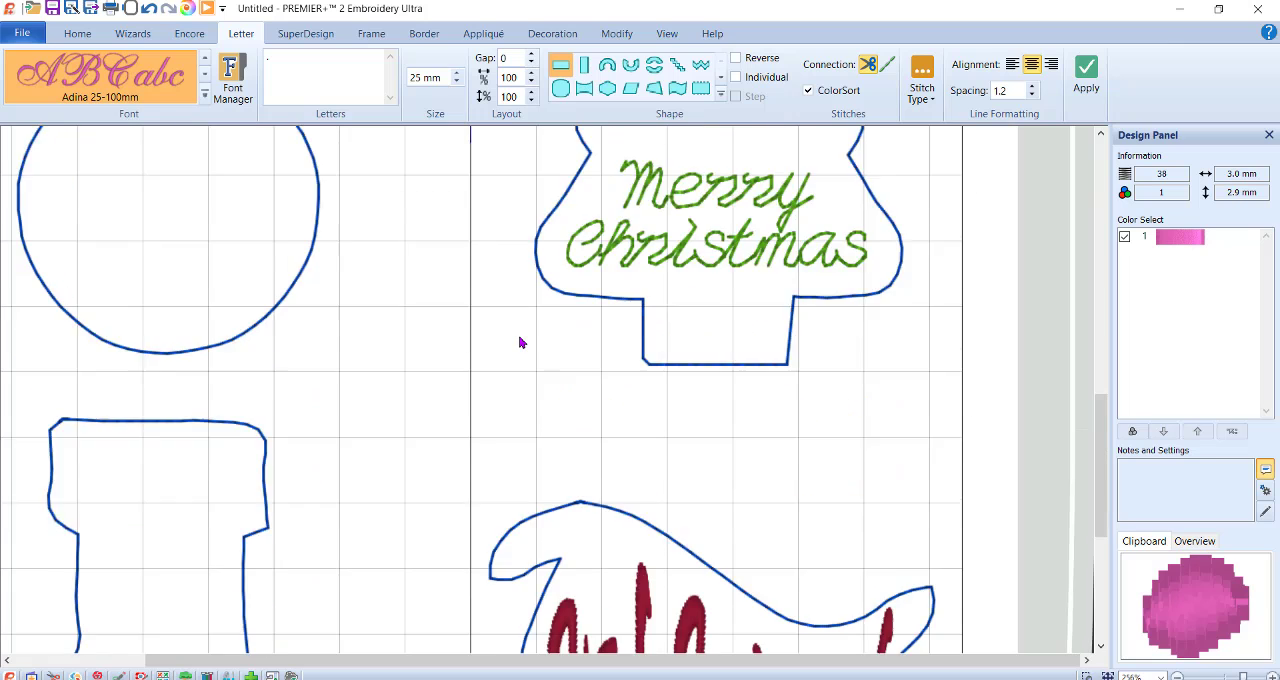
{"action": "scroll", "coordinate": [520, 343], "scroll_direction": "up", "scroll_amount": 8}
{"action": "scroll", "coordinate": [520, 342], "scroll_direction": "up", "scroll_amount": 5}
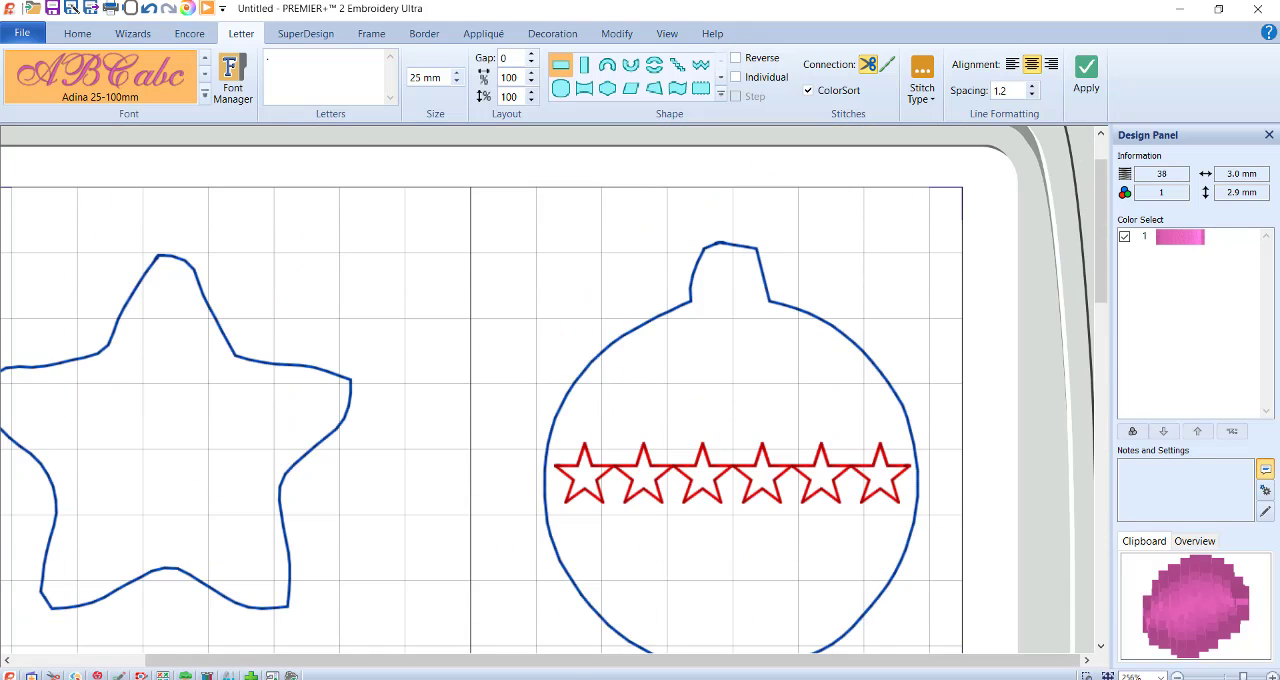
{"action": "left_click", "coordinate": [1108, 676]}
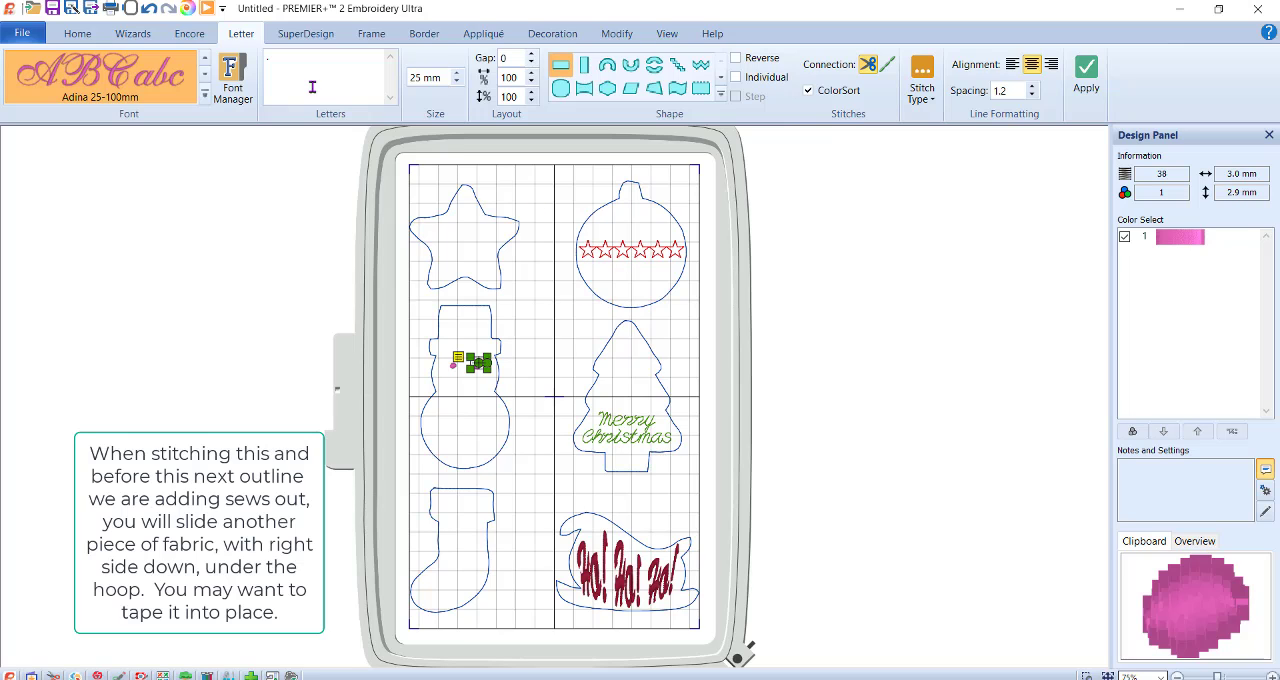
{"action": "left_click", "coordinate": [132, 33]}
{"action": "left_click", "coordinate": [190, 87]}
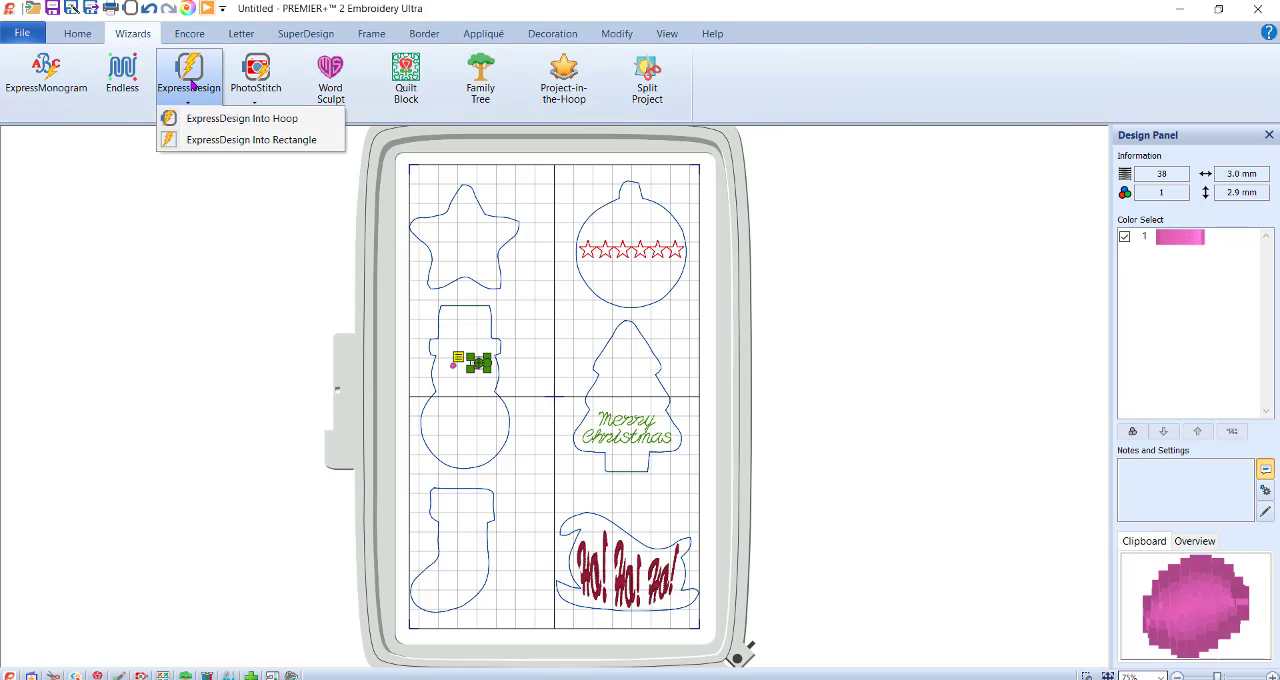
{"action": "left_click", "coordinate": [190, 118]}
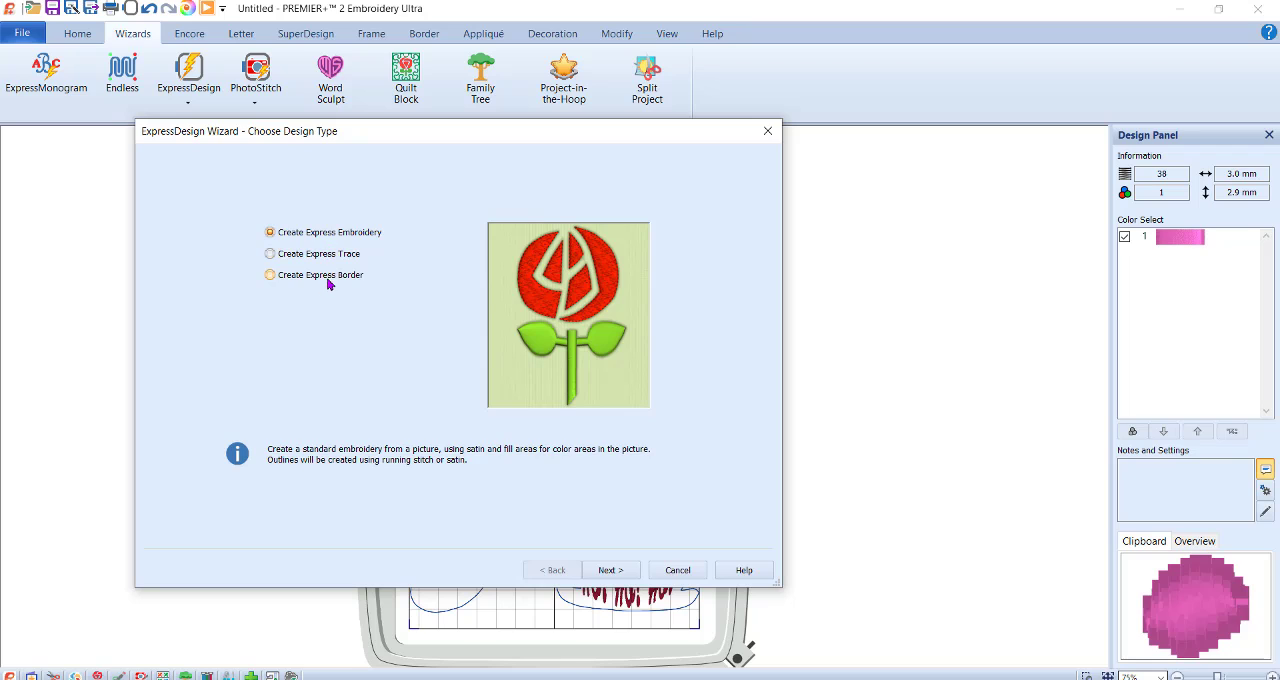
{"action": "left_click", "coordinate": [327, 281]}
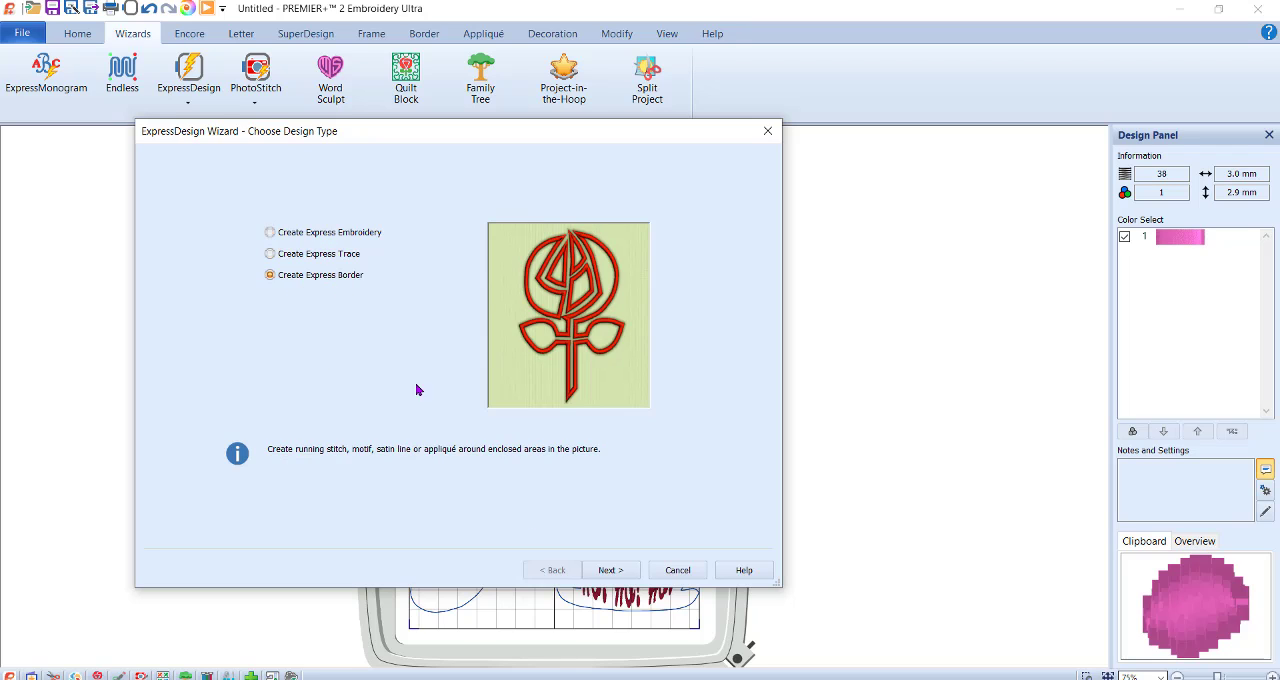
{"action": "left_click", "coordinate": [611, 572]}
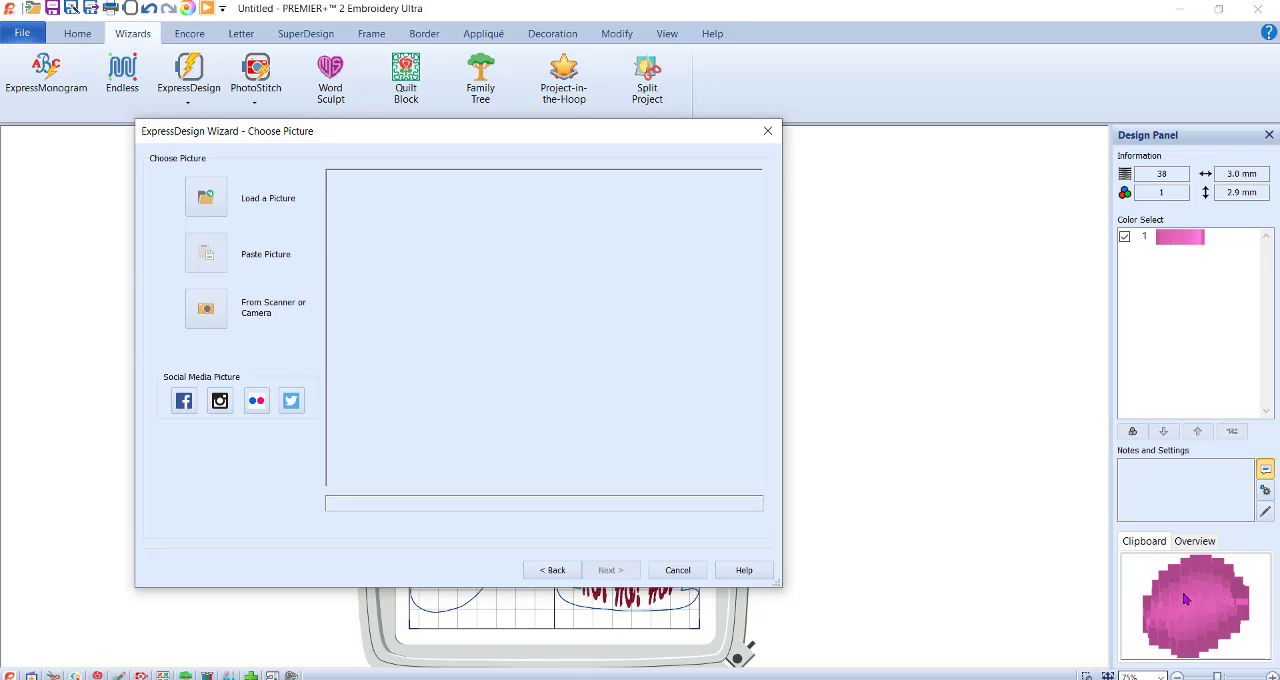
Copy the cookie-cutter picture from the Snipping Tool and paste it into the ExpressDesign wizard.
{"action": "left_click", "coordinate": [787, 679]}
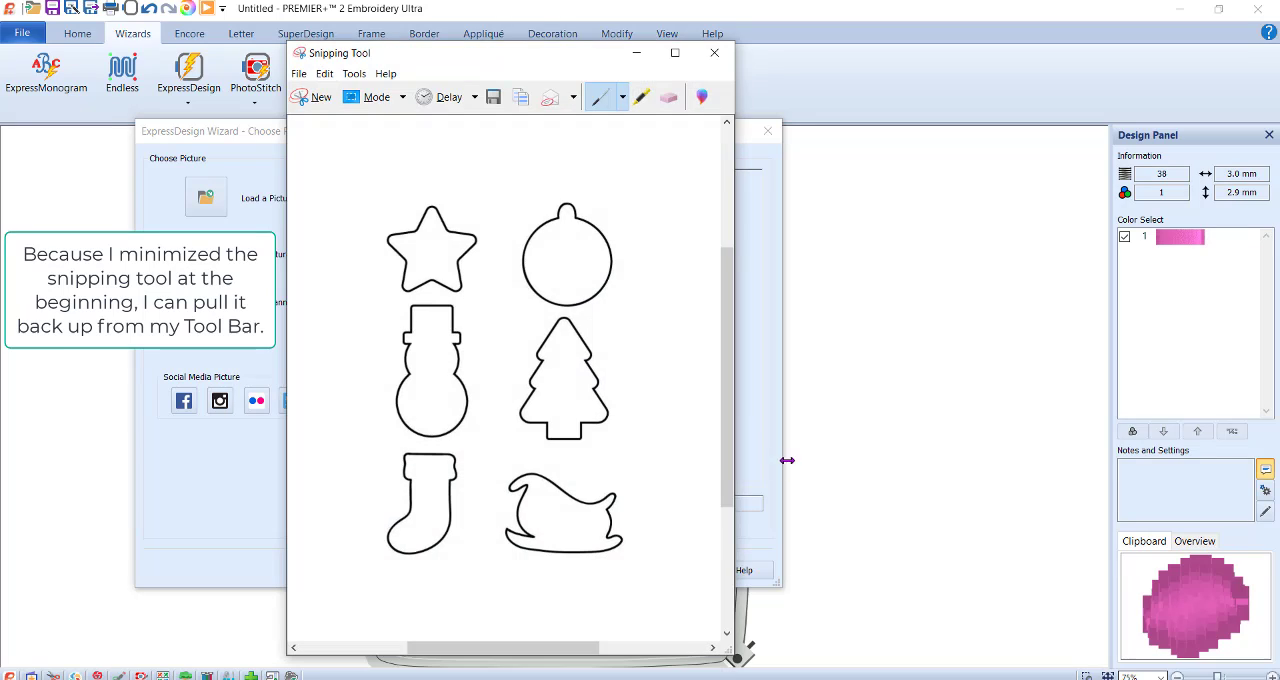
{"action": "left_click", "coordinate": [526, 105]}
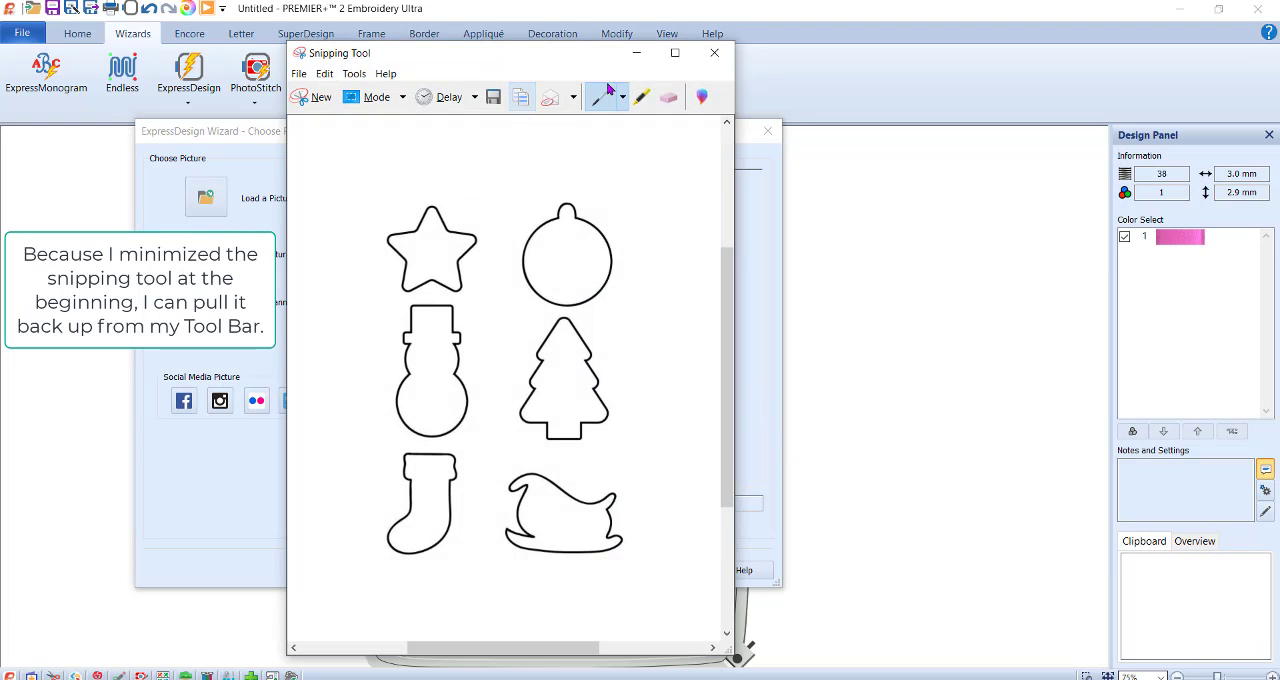
{"action": "left_click", "coordinate": [636, 52]}
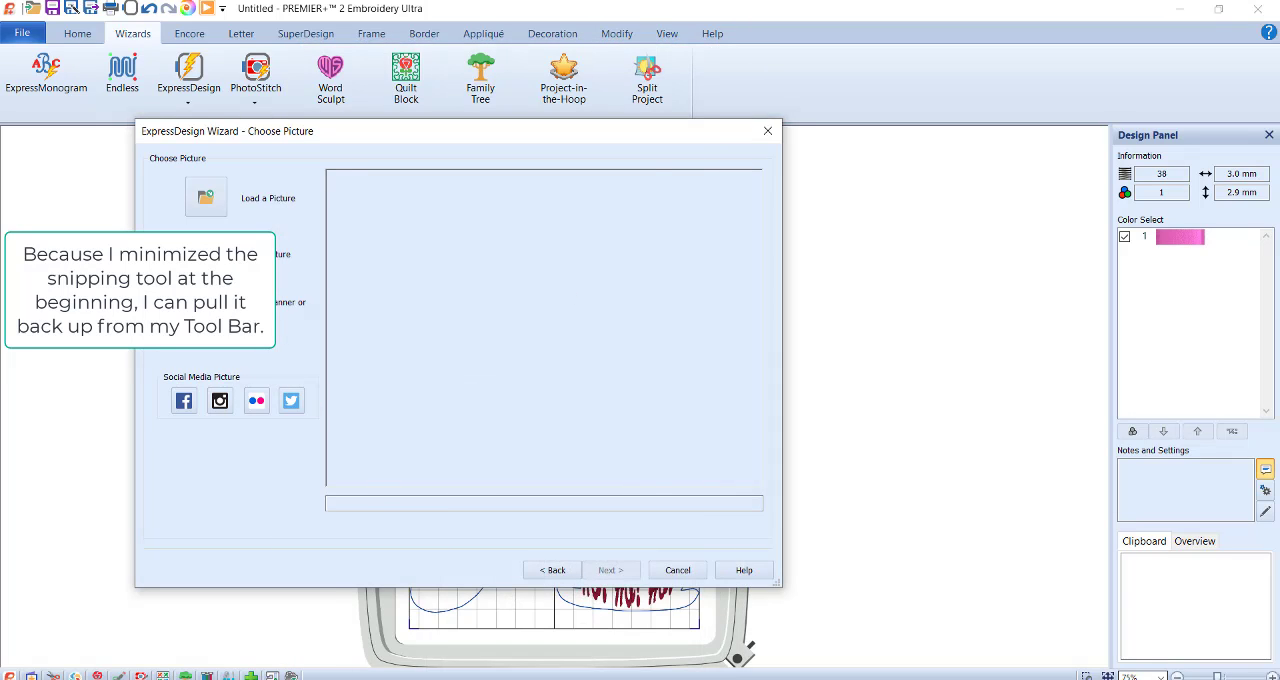
{"action": "key", "text": "ctrl+v"}
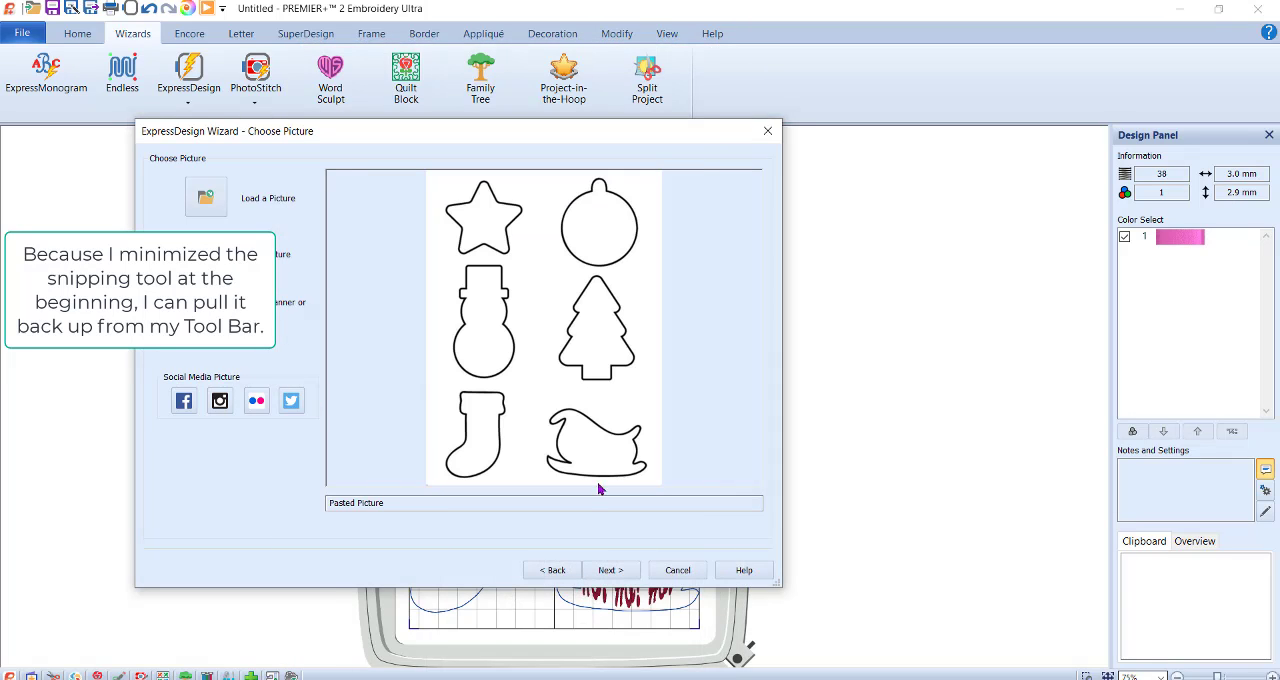
Accept the picture's default crop and monochrome threshold, and turn off appliqué in the border options.
{"action": "left_click", "coordinate": [620, 571]}
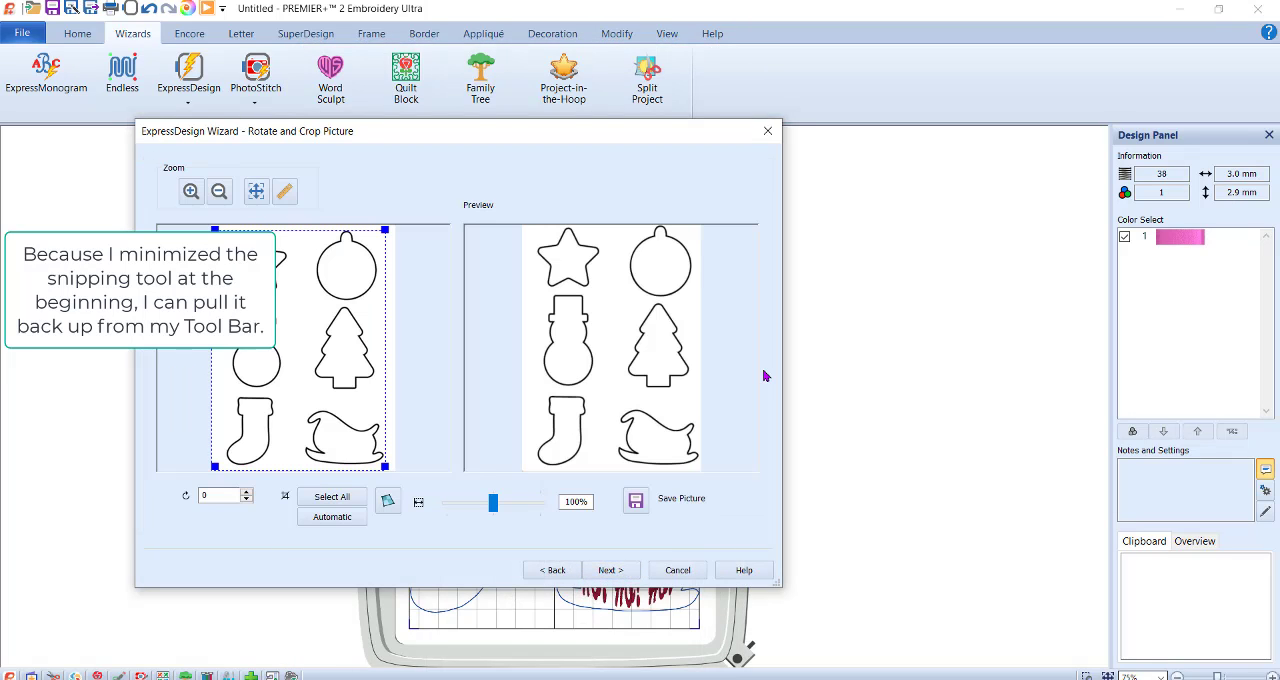
{"action": "left_click", "coordinate": [612, 570]}
{"action": "left_click", "coordinate": [610, 570]}
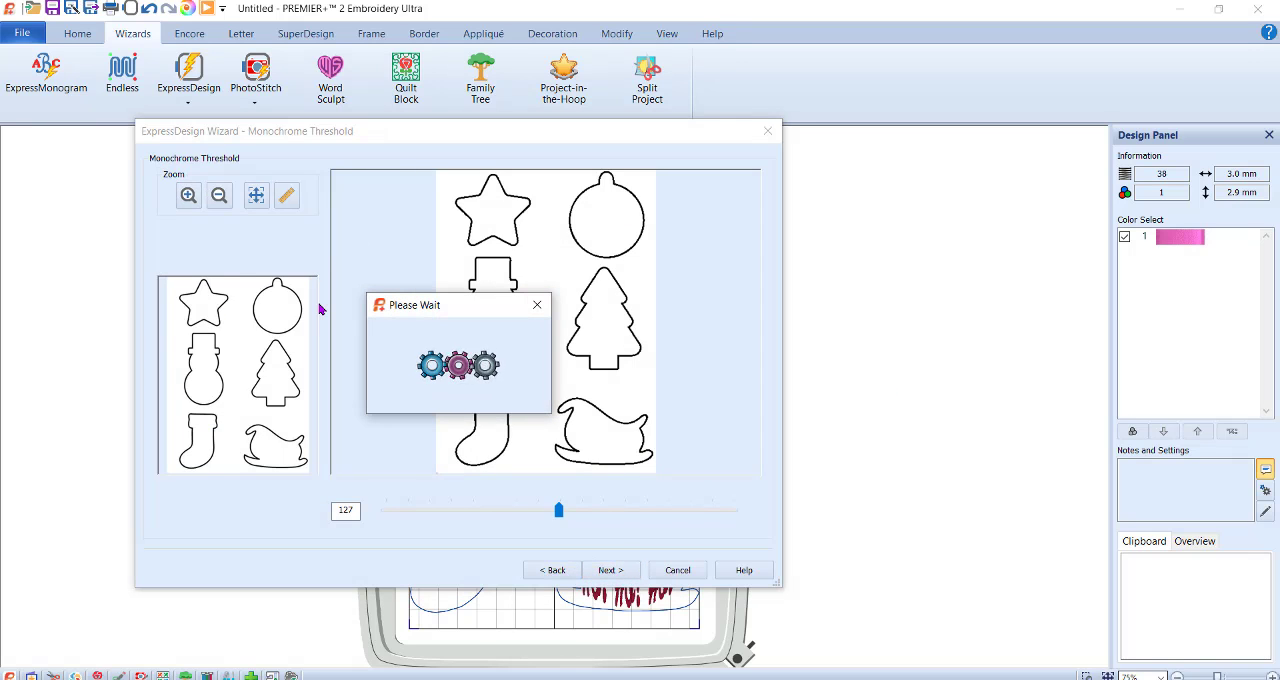
{"action": "left_click", "coordinate": [186, 356]}
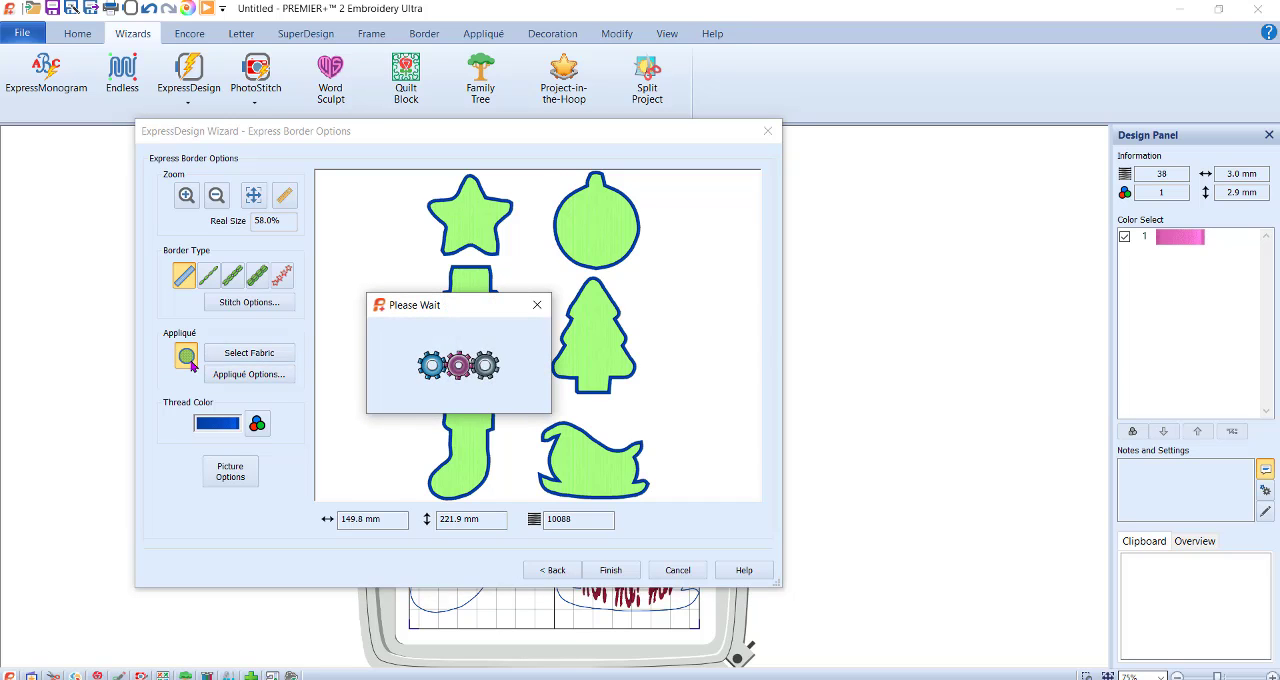
Create the Express Border as a thin stitched line and recolour its outlines to Robison-Anton Rayon 40 thread 2415 Floral Pink.
{"action": "left_click", "coordinate": [234, 278]}
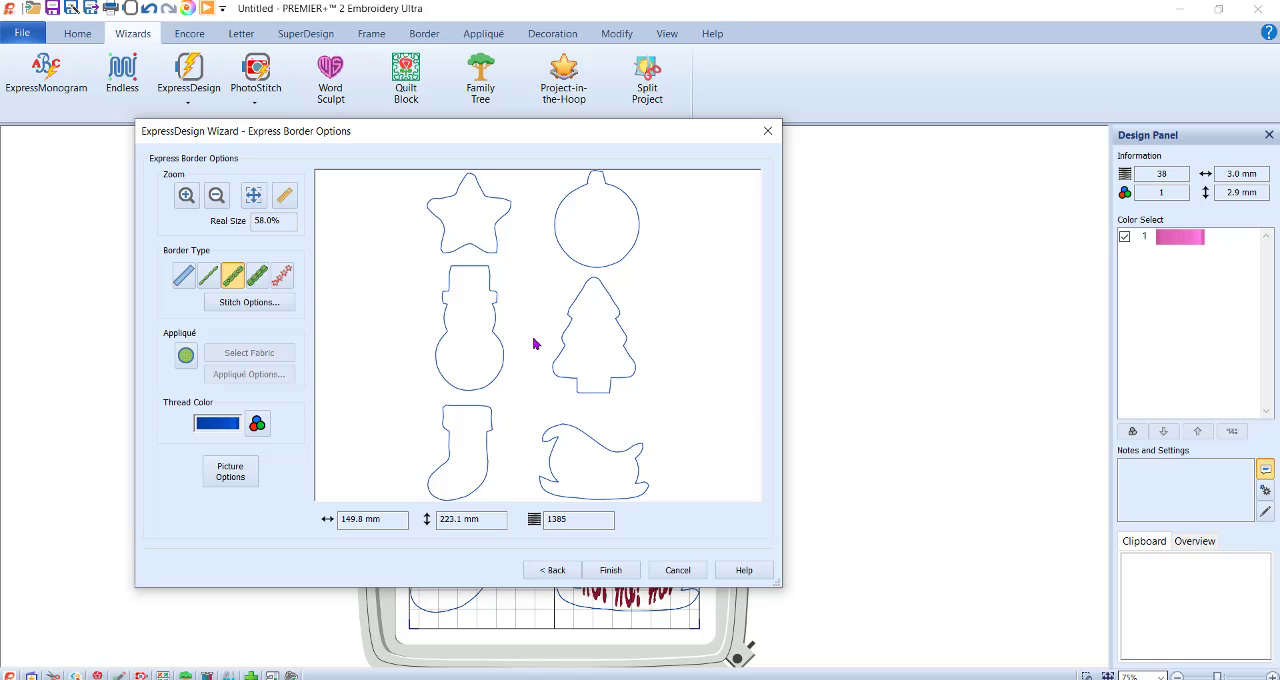
{"action": "left_click", "coordinate": [611, 570]}
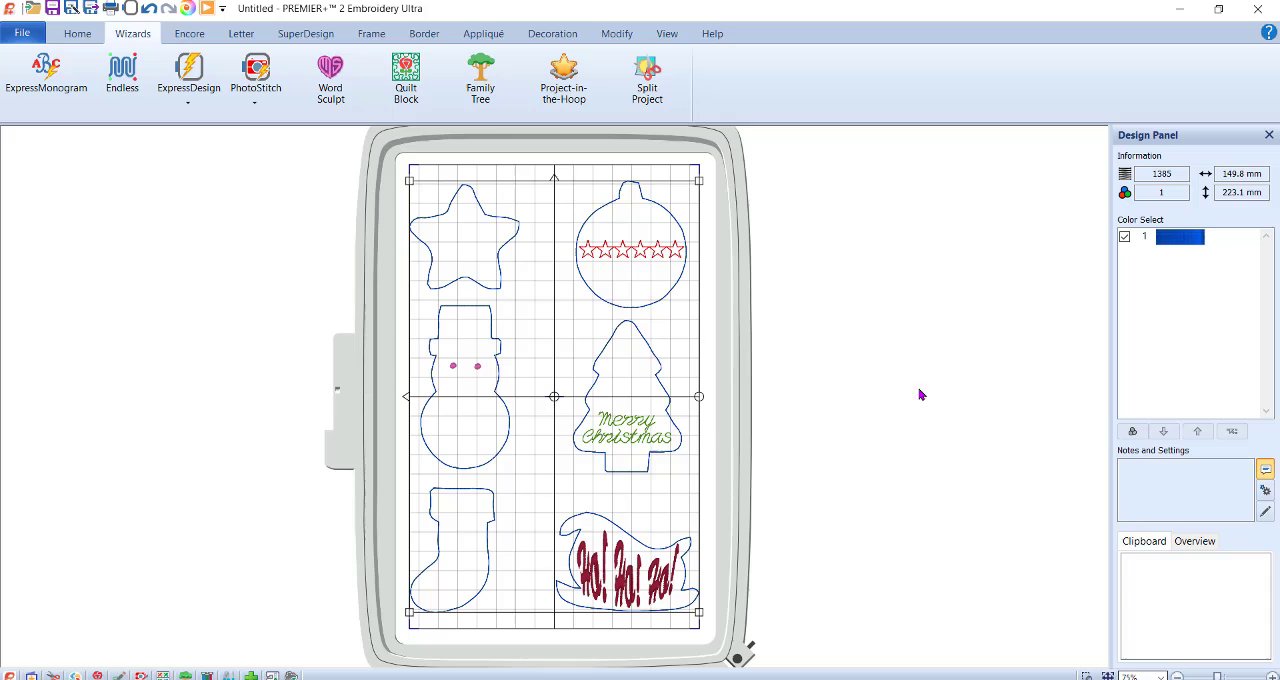
{"action": "double_click", "coordinate": [1170, 237]}
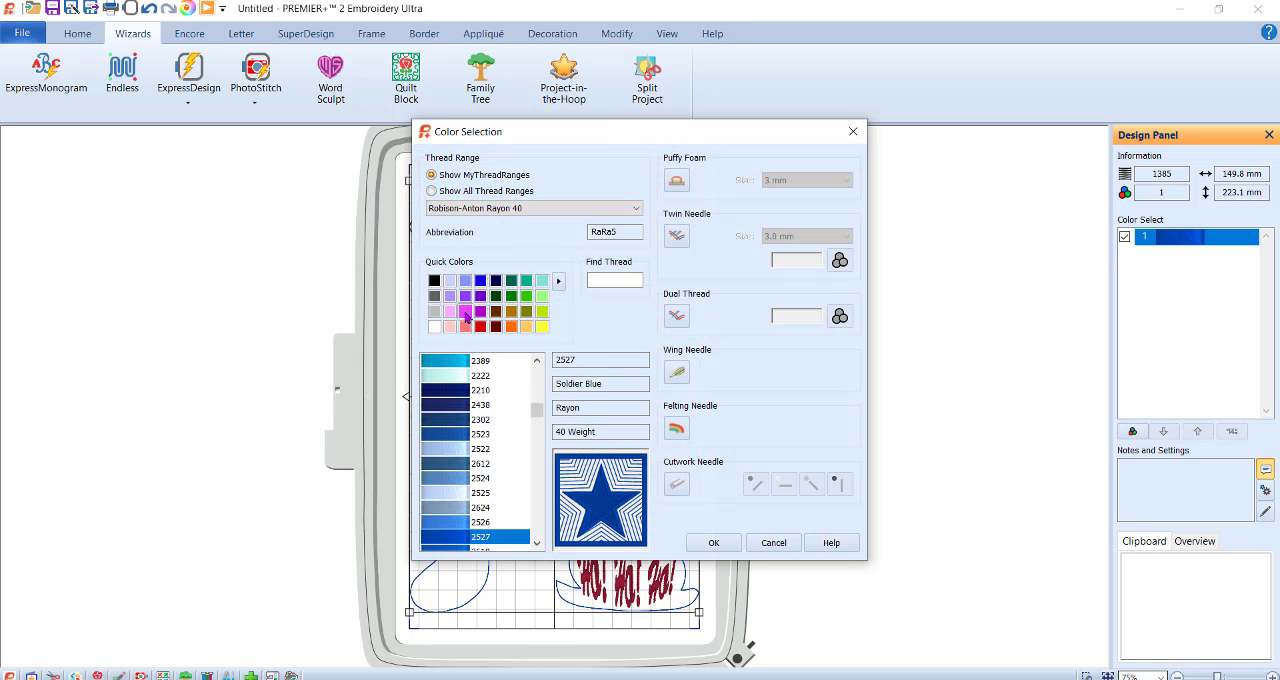
{"action": "left_click", "coordinate": [465, 311]}
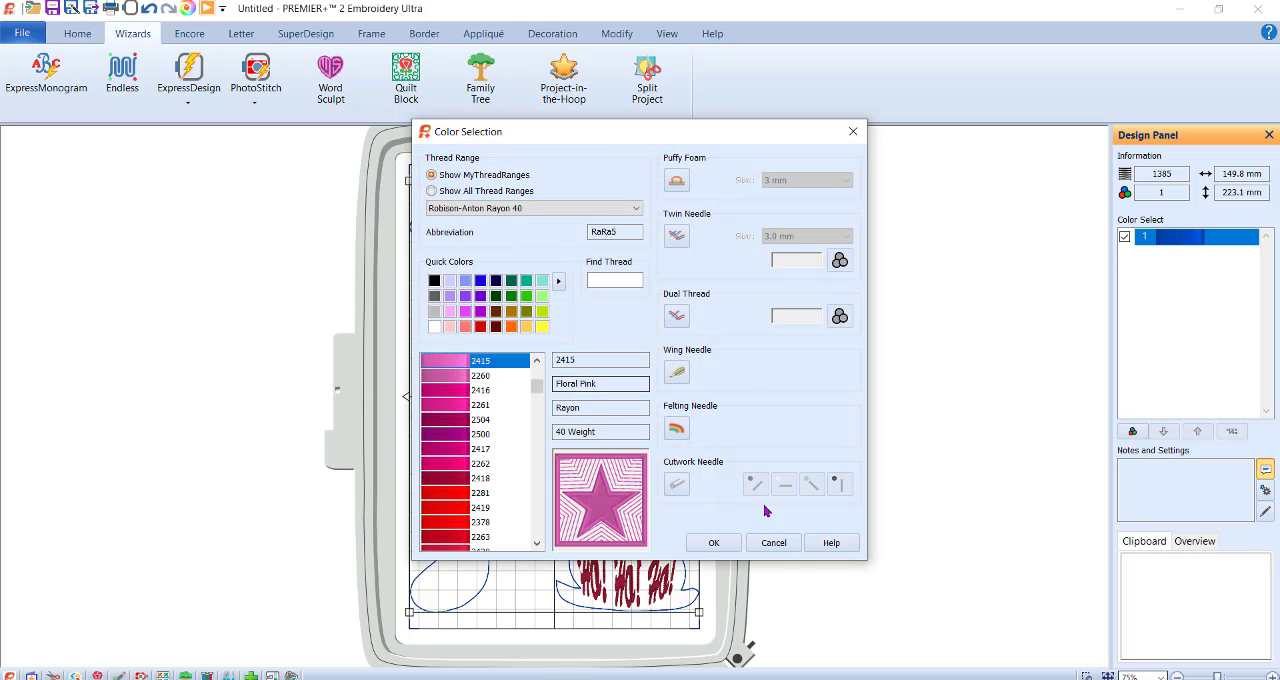
{"action": "left_click", "coordinate": [713, 542]}
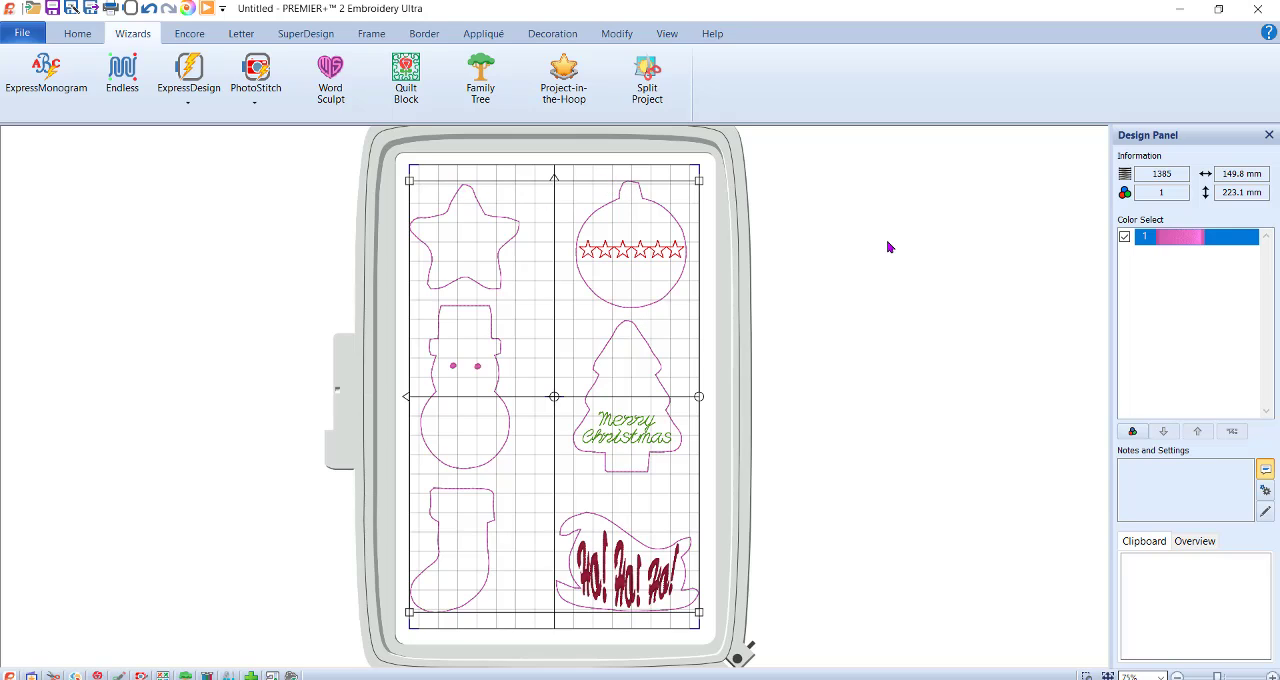
{"action": "left_click", "coordinate": [183, 219]}
Add an 8 mm letter O in Line Block 3-20mm at the star's top point as a hanging hole and colour it green.
{"action": "left_click", "coordinate": [240, 33]}
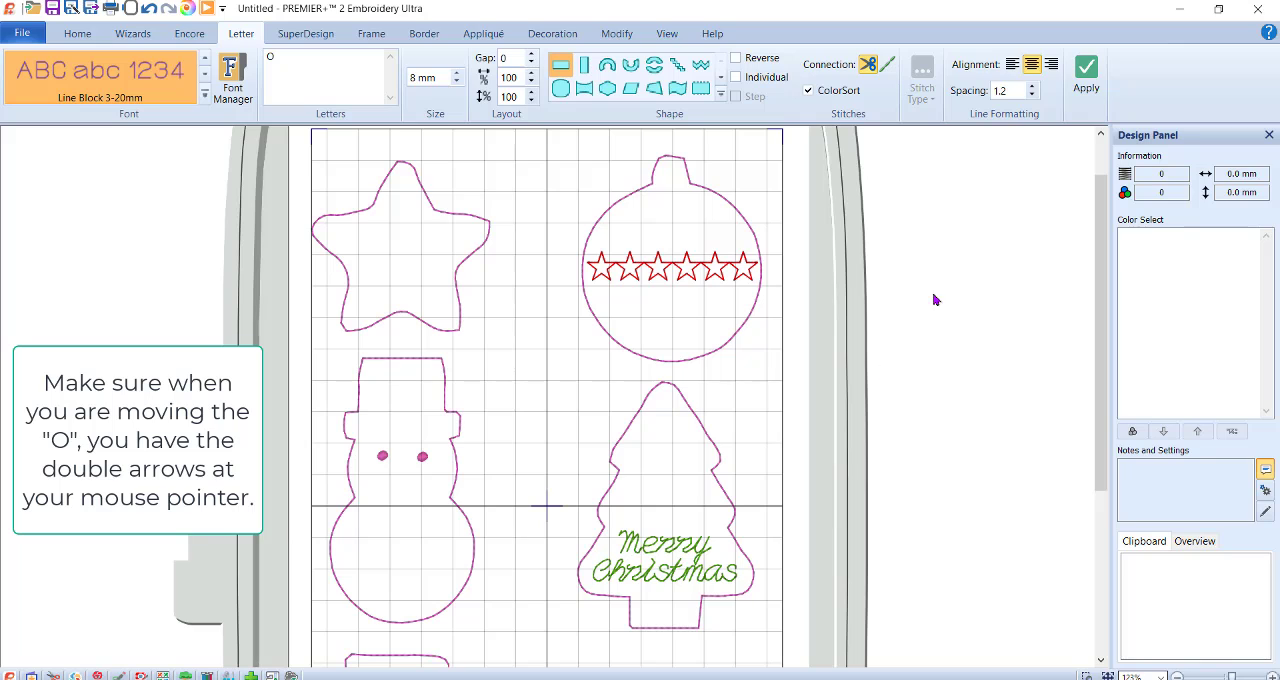
{"action": "left_click", "coordinate": [1087, 79]}
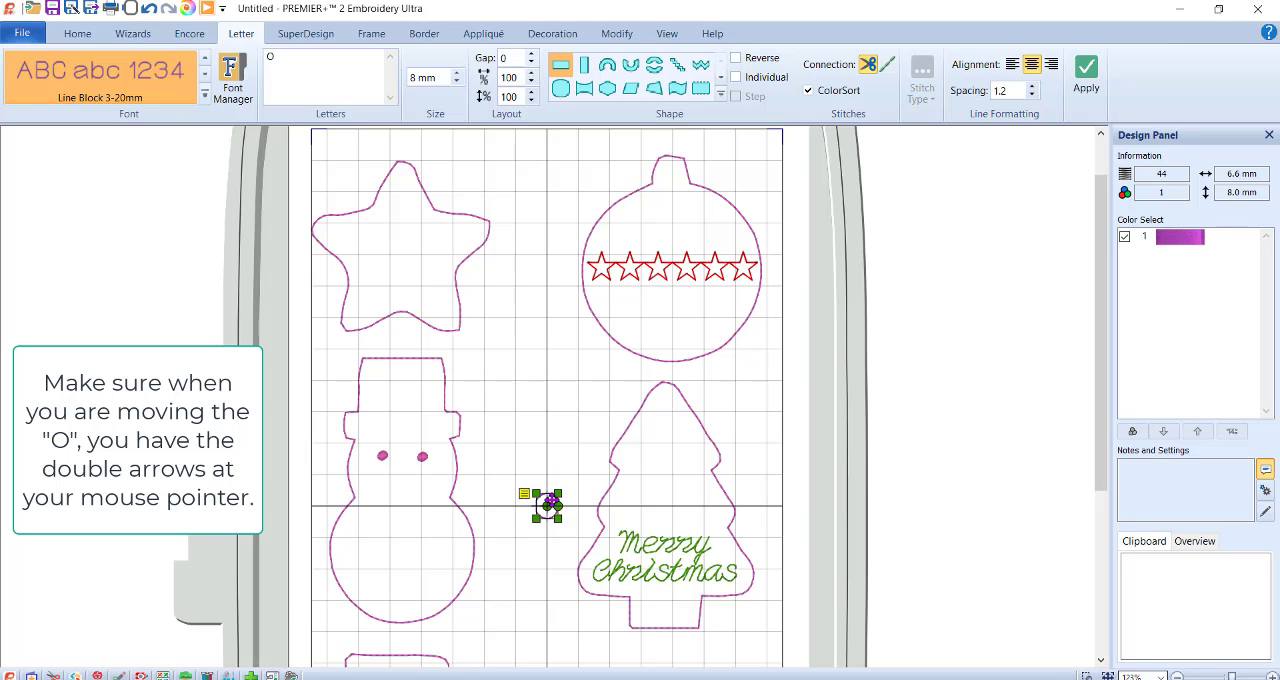
{"action": "left_click_drag", "start_coordinate": [551, 501], "coordinate": [406, 178]}
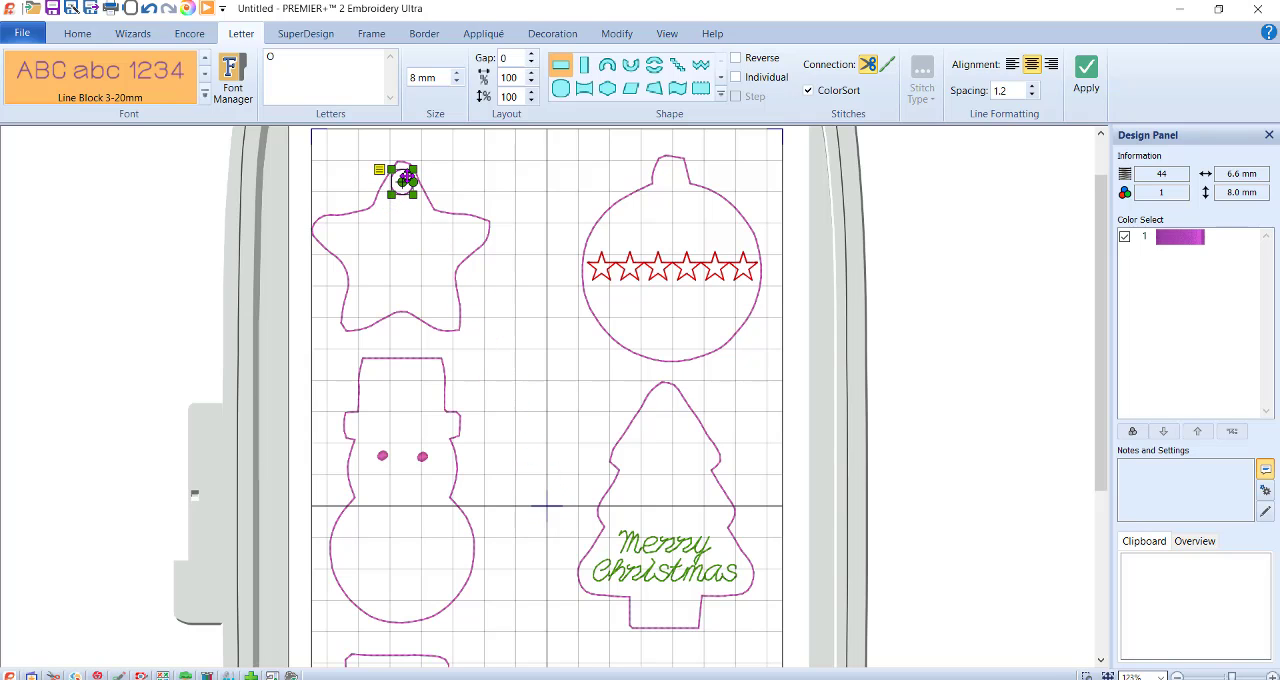
{"action": "double_click", "coordinate": [1187, 242]}
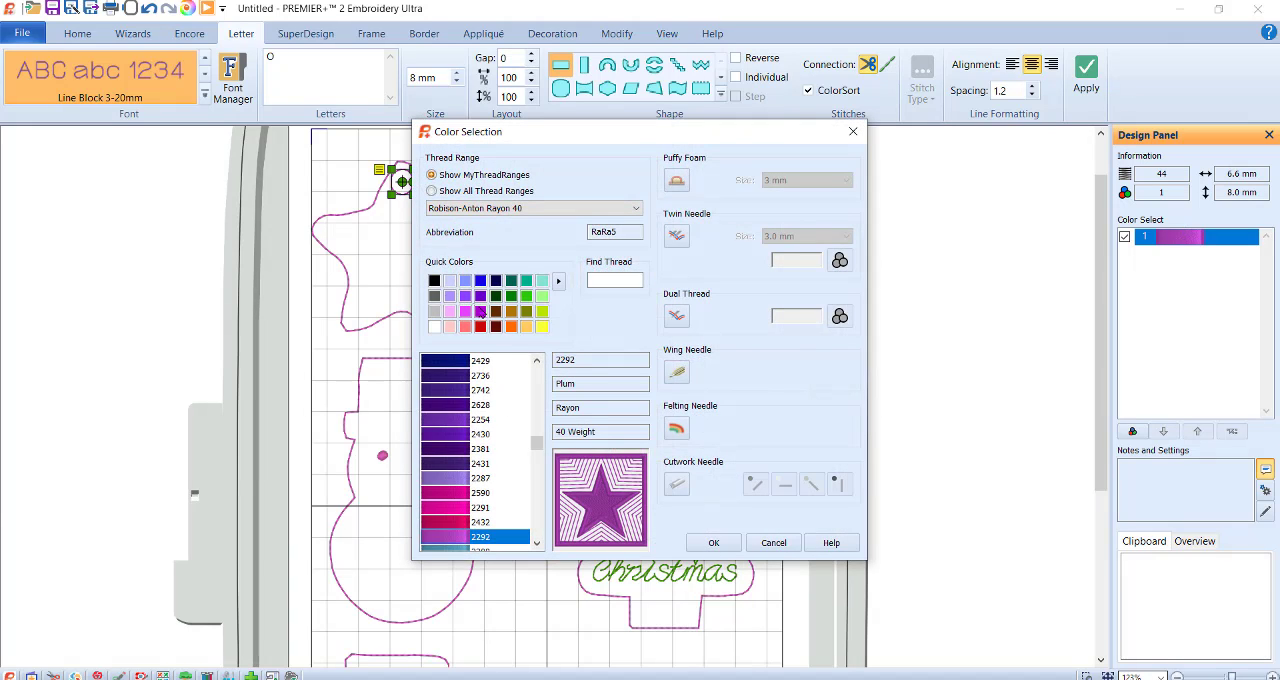
{"action": "left_click", "coordinate": [526, 296]}
{"action": "left_click", "coordinate": [711, 543]}
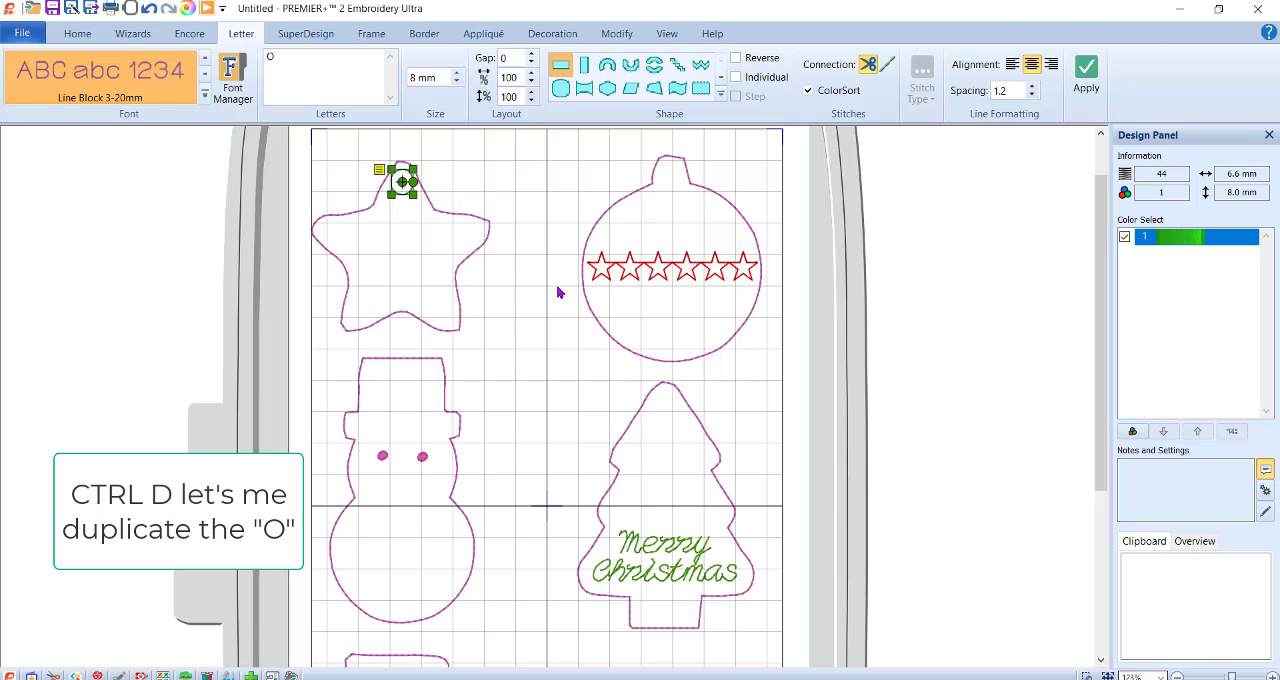
Duplicate the green O twice, placing one copy in the round ornament's cap and the other at the top of the snowman's hat.
{"action": "key", "text": "ctrl+d"}
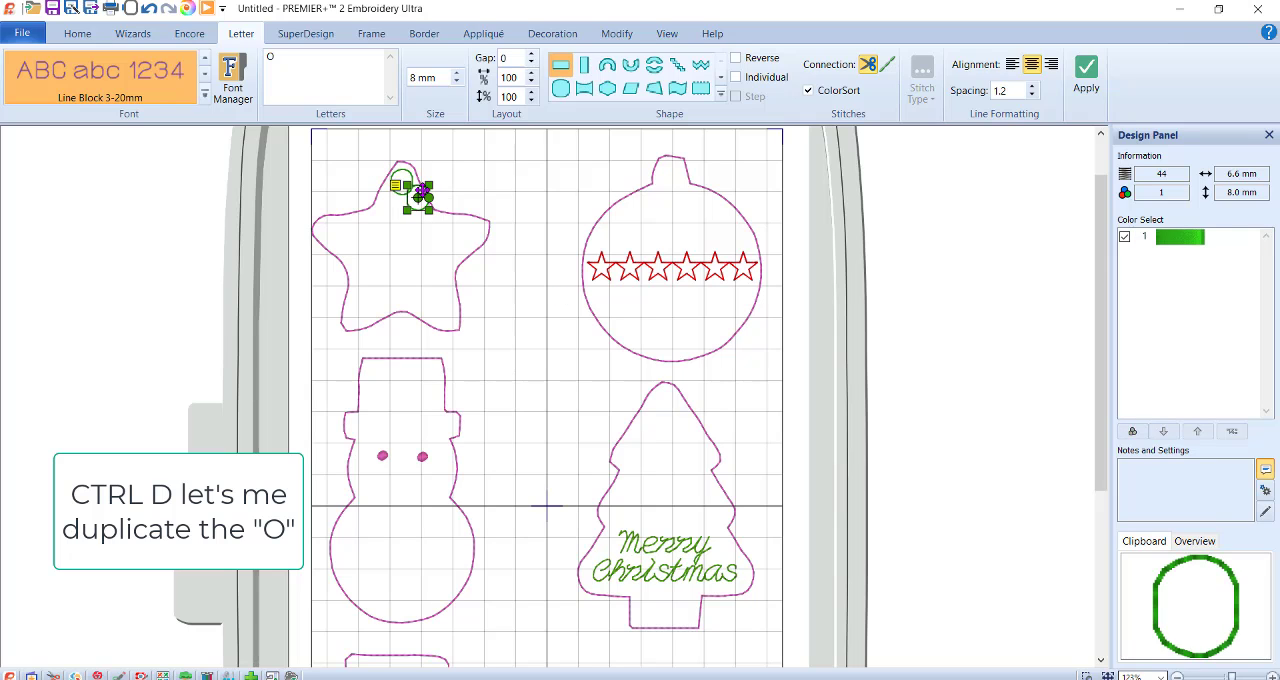
{"action": "left_click_drag", "start_coordinate": [420, 196], "coordinate": [674, 176]}
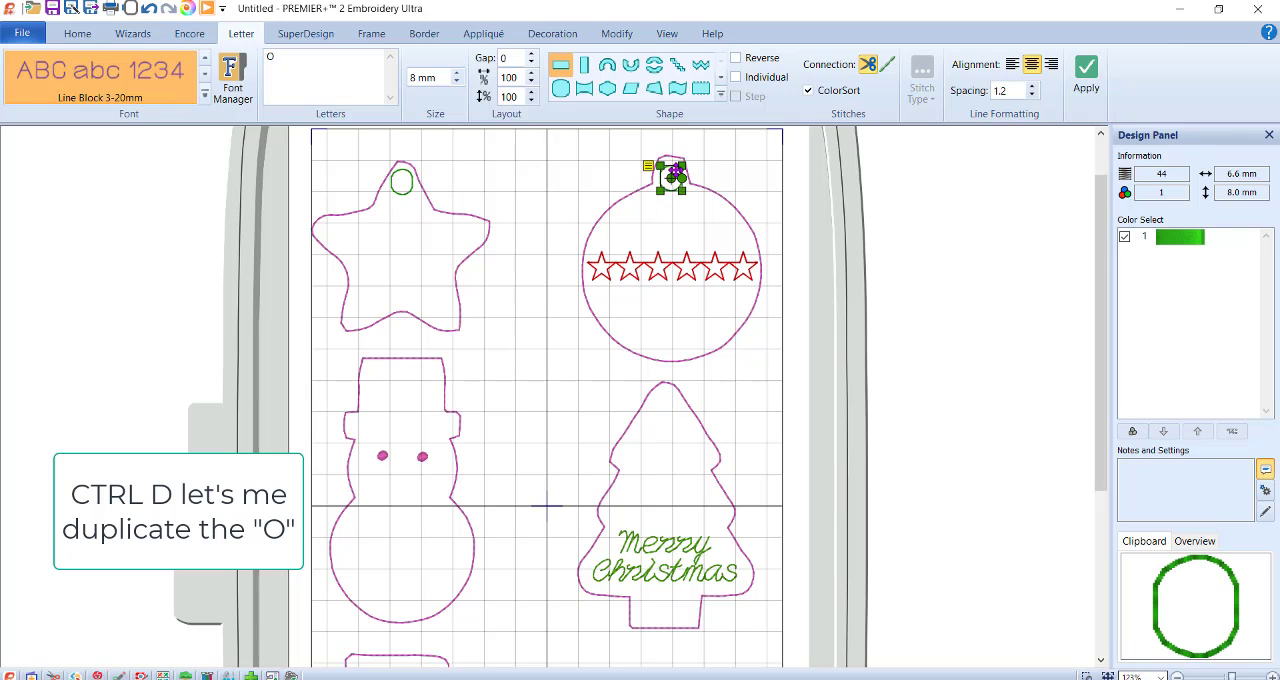
{"action": "key", "text": "ctrl+d"}
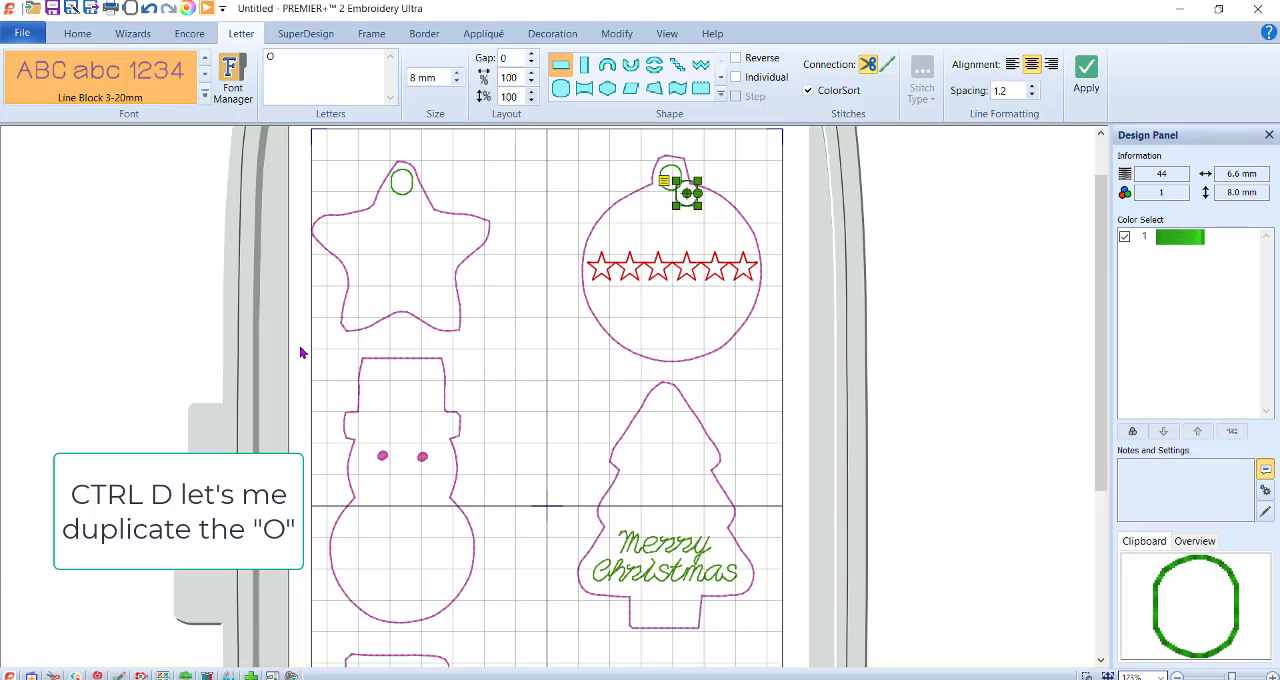
{"action": "left_click_drag", "start_coordinate": [686, 188], "coordinate": [398, 371]}
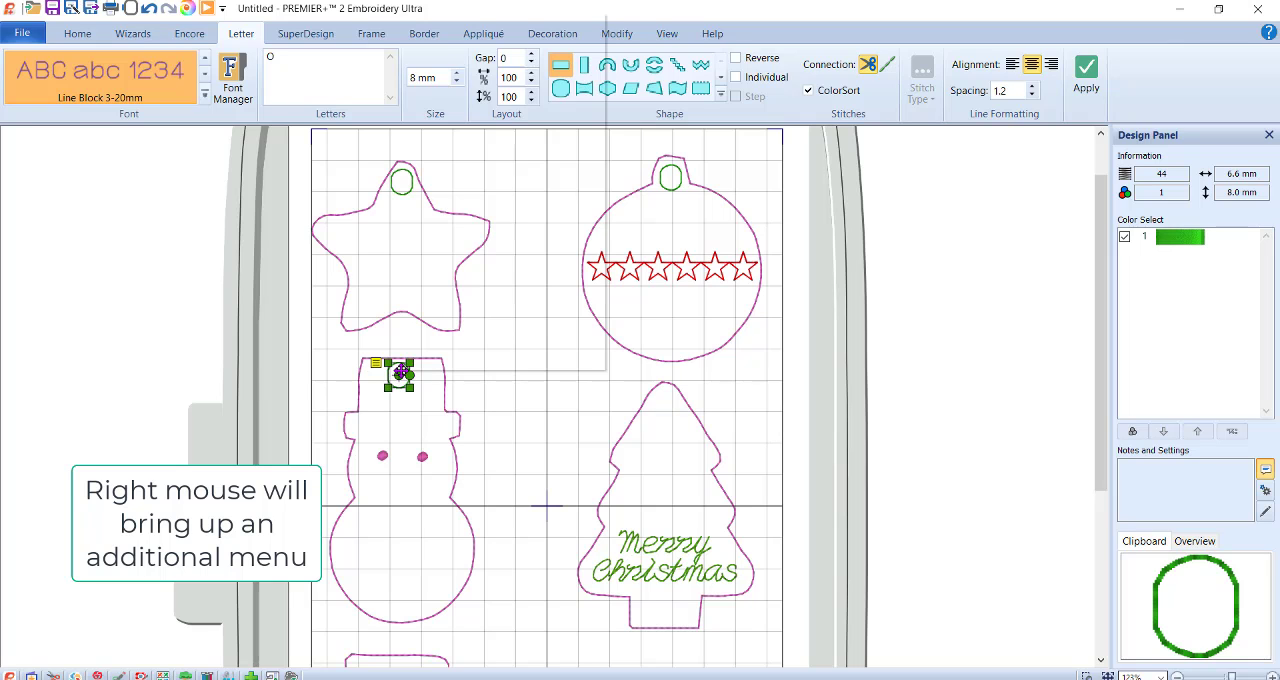
Set the rotation of the O on the snowman's hat to 90 degrees in its letter properties.
{"action": "right_click", "coordinate": [400, 372]}
{"action": "left_click", "coordinate": [478, 47]}
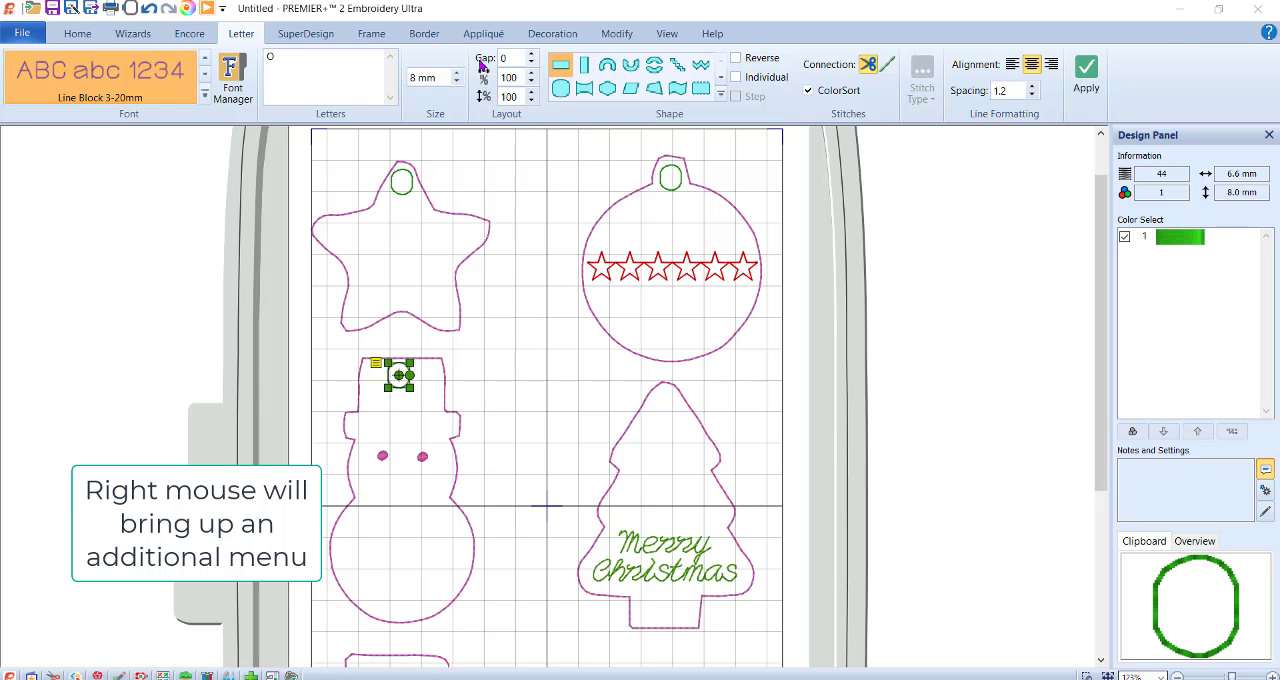
{"action": "left_click", "coordinate": [728, 345]}
{"action": "double_click", "coordinate": [732, 345]}
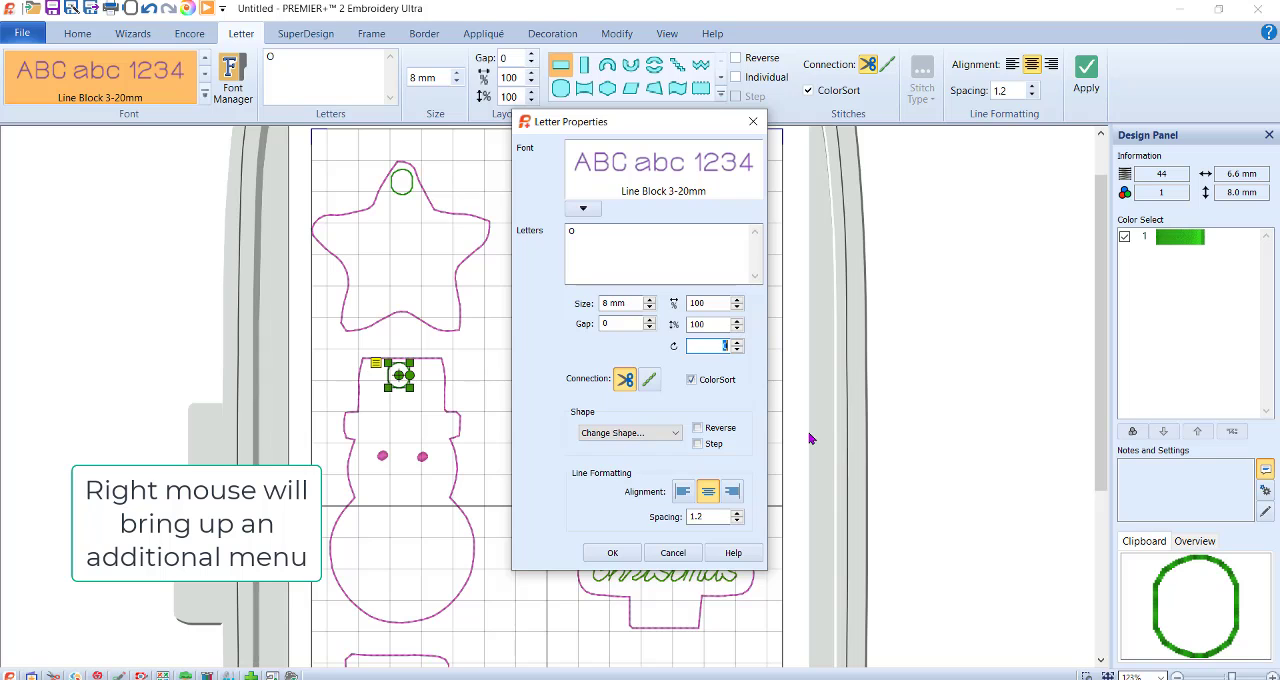
{"action": "type", "text": "90"}
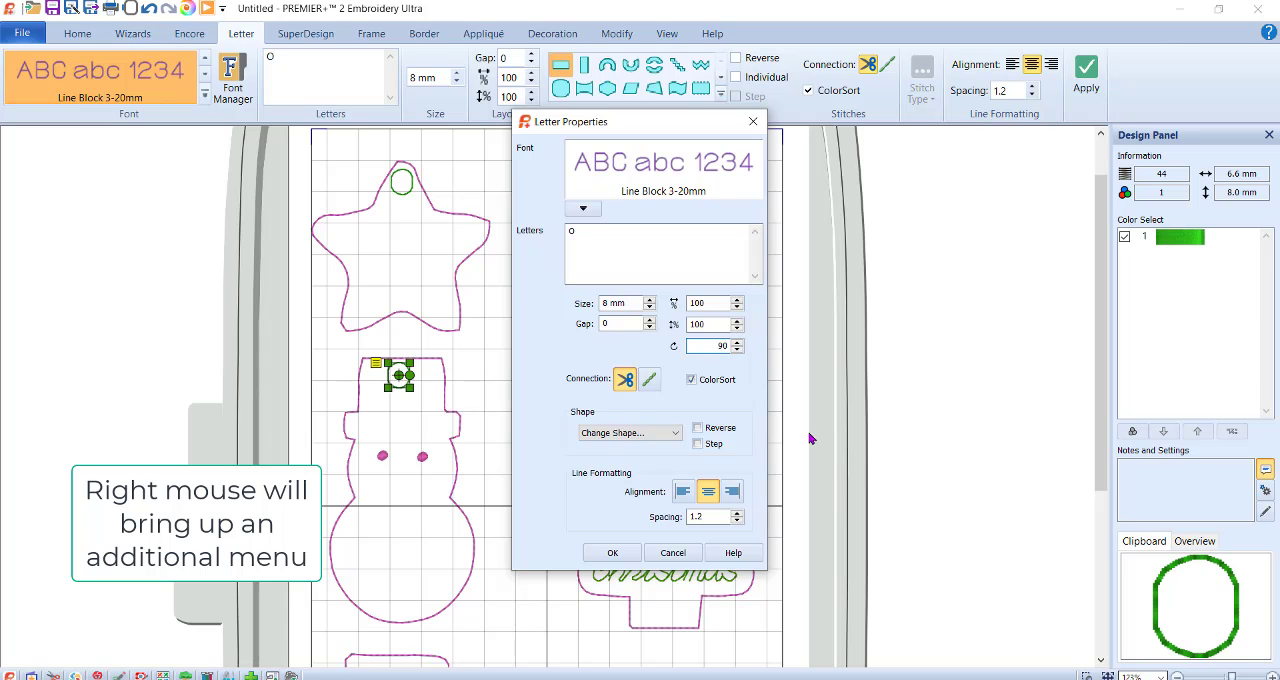
{"action": "left_click", "coordinate": [605, 553]}
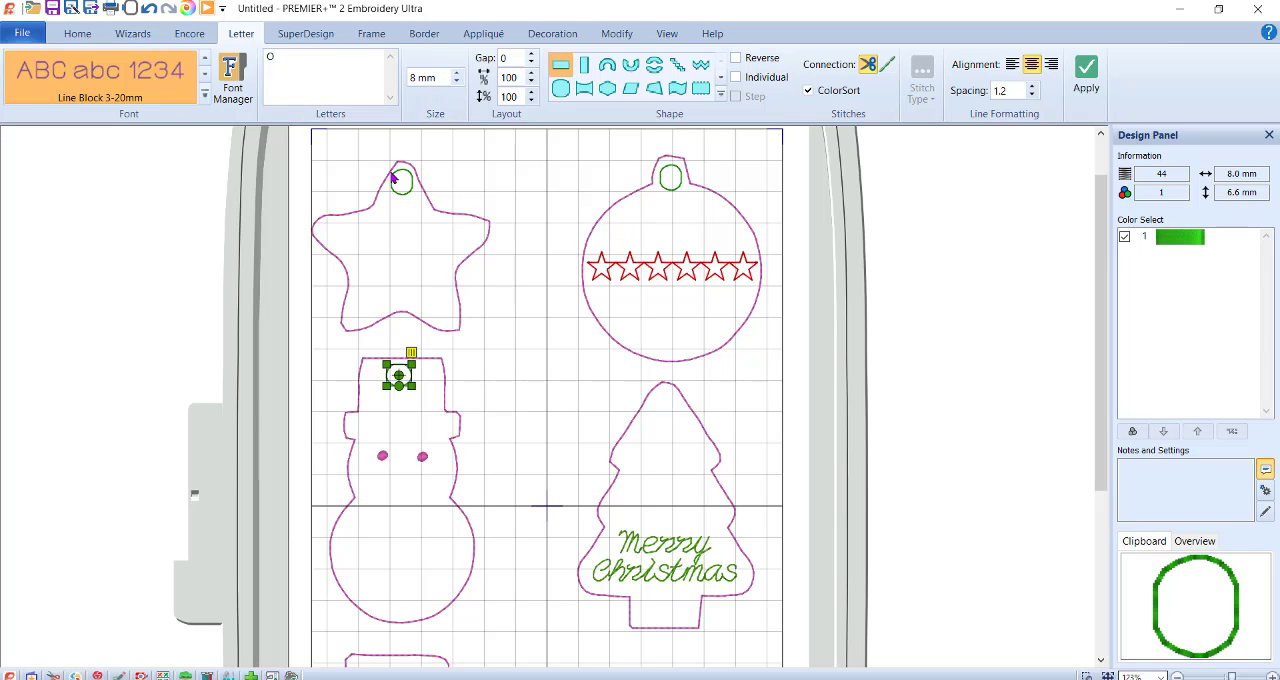
Duplicate the O from the snowman's hat and place the copy inside the Christmas tree's tip.
{"action": "key", "text": "ctrl+d"}
{"action": "left_click_drag", "start_coordinate": [415, 391], "coordinate": [503, 391]}
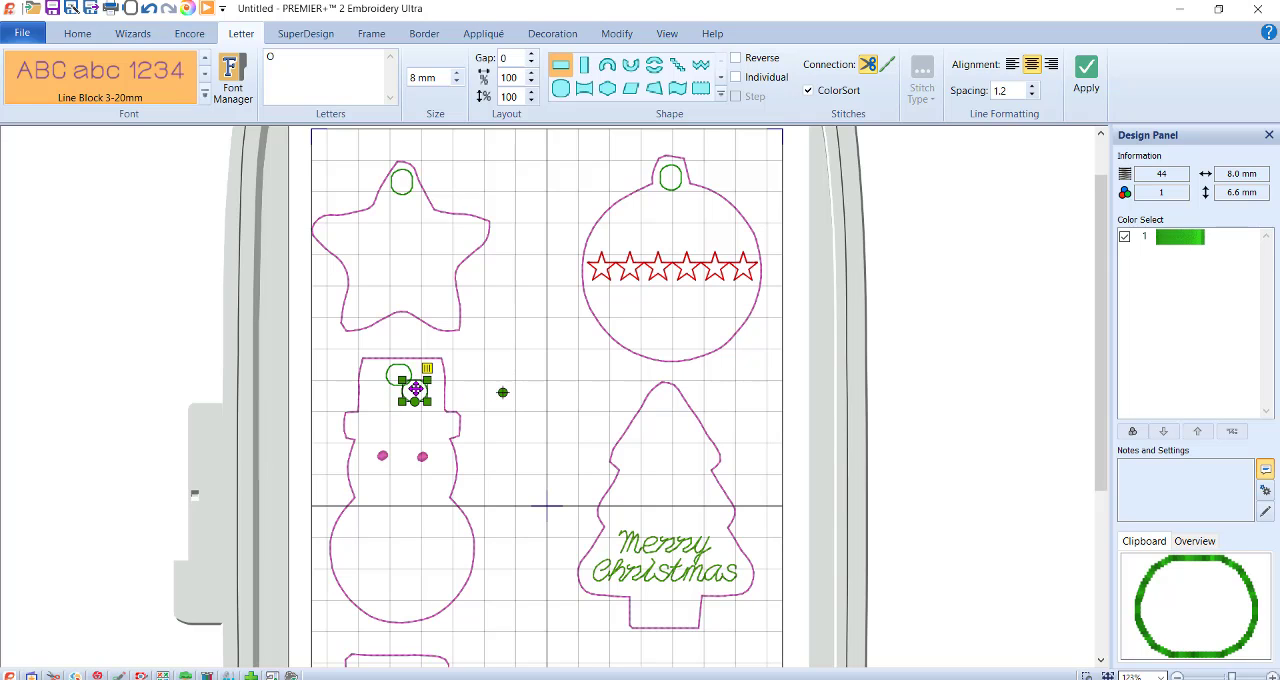
{"action": "left_click_drag", "start_coordinate": [415, 389], "coordinate": [582, 411]}
{"action": "left_click_drag", "start_coordinate": [654, 405], "coordinate": [669, 400]}
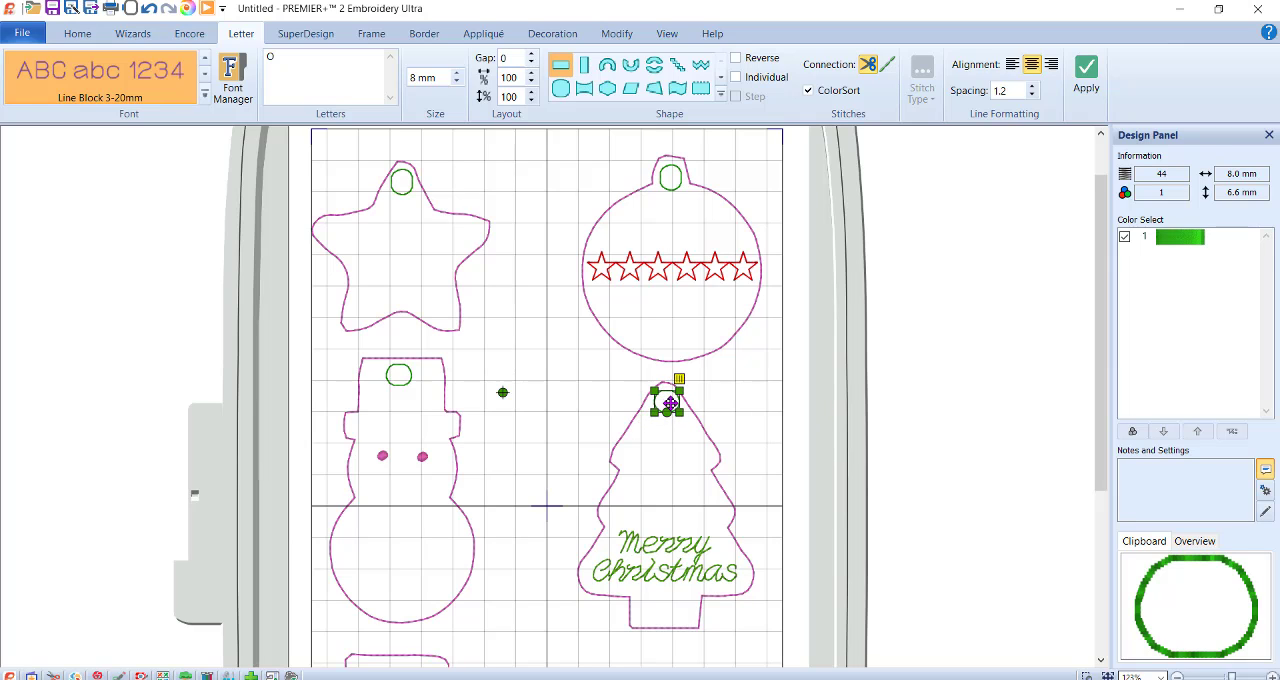
Change the rotation of the O in the tree's tip in its letter properties so it stands upright.
{"action": "right_click", "coordinate": [669, 403]}
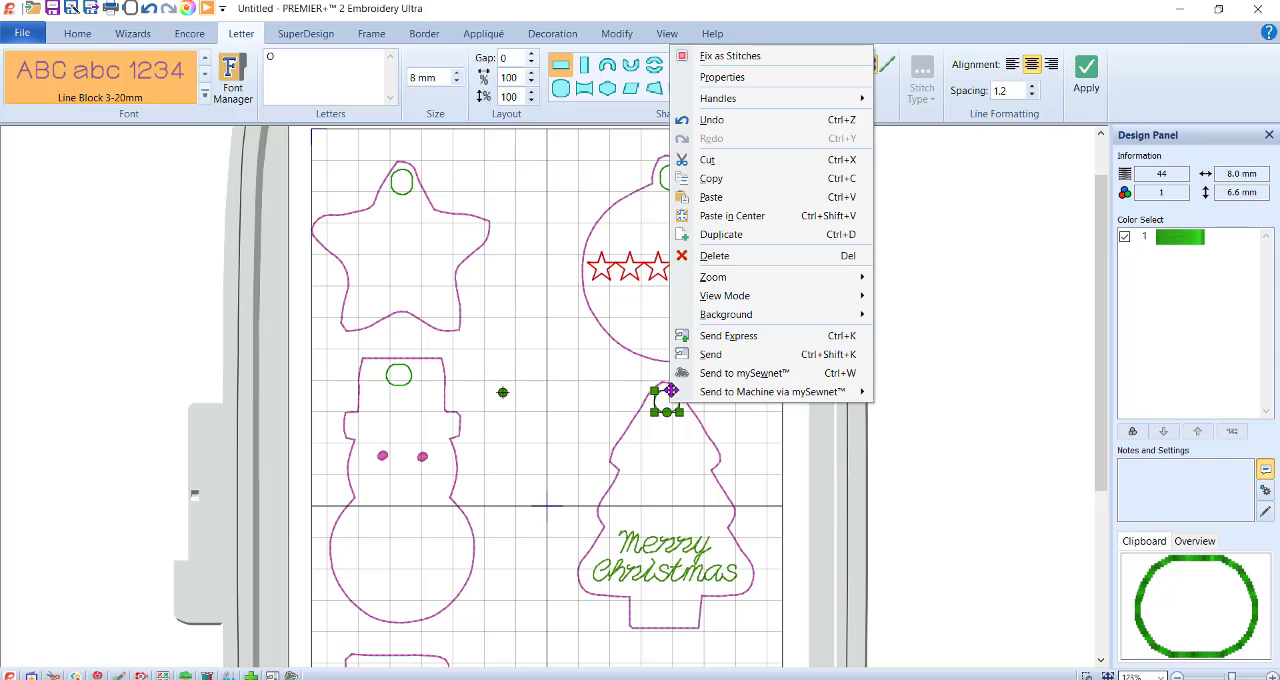
{"action": "left_click", "coordinate": [712, 78]}
{"action": "left_click", "coordinate": [705, 346]}
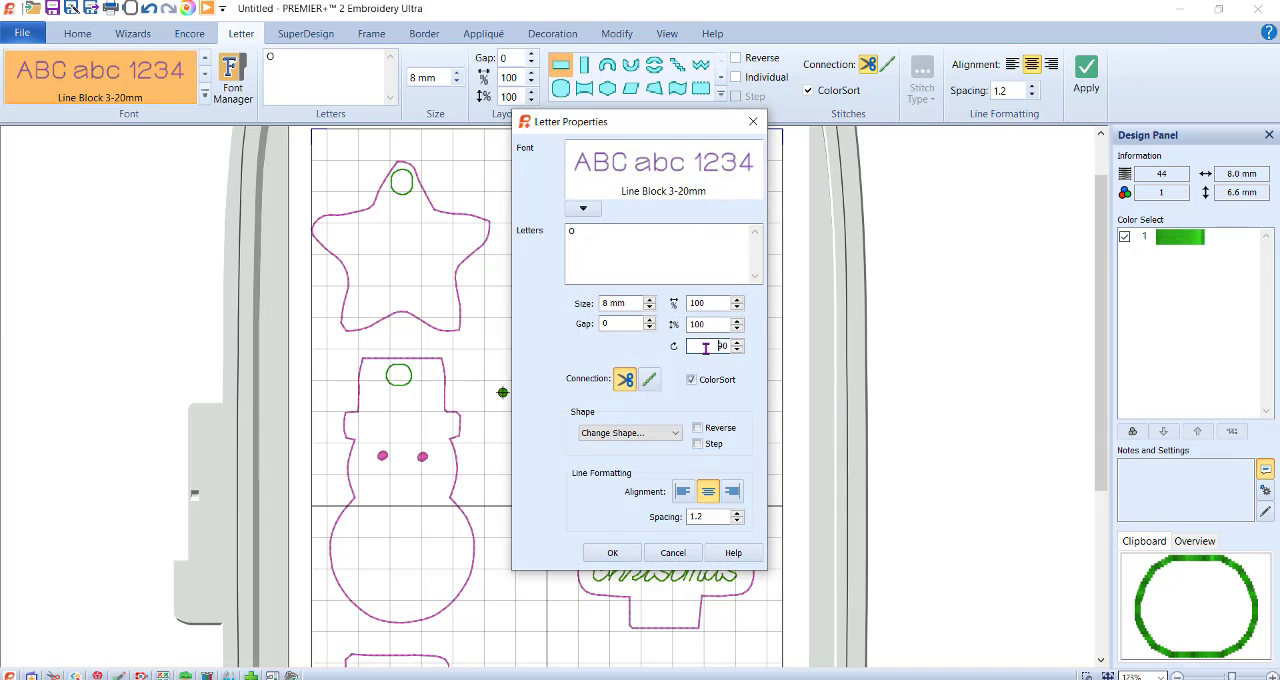
{"action": "left_click_drag", "start_coordinate": [705, 346], "coordinate": [787, 348]}
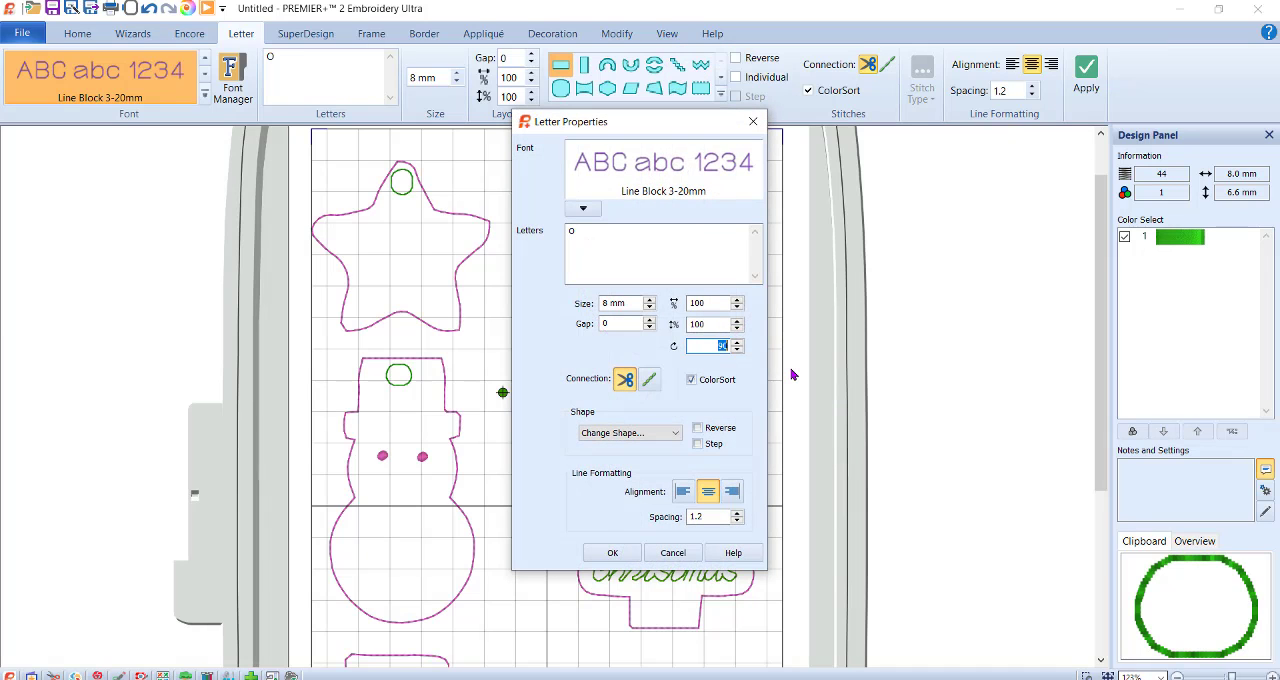
{"action": "left_click", "coordinate": [612, 552]}
Place copies of the O in the stocking's upper corner and the sleigh's front curve, turning the sleigh's copy slightly.
{"action": "scroll", "coordinate": [882, 322], "scroll_direction": "down", "scroll_amount": 3}
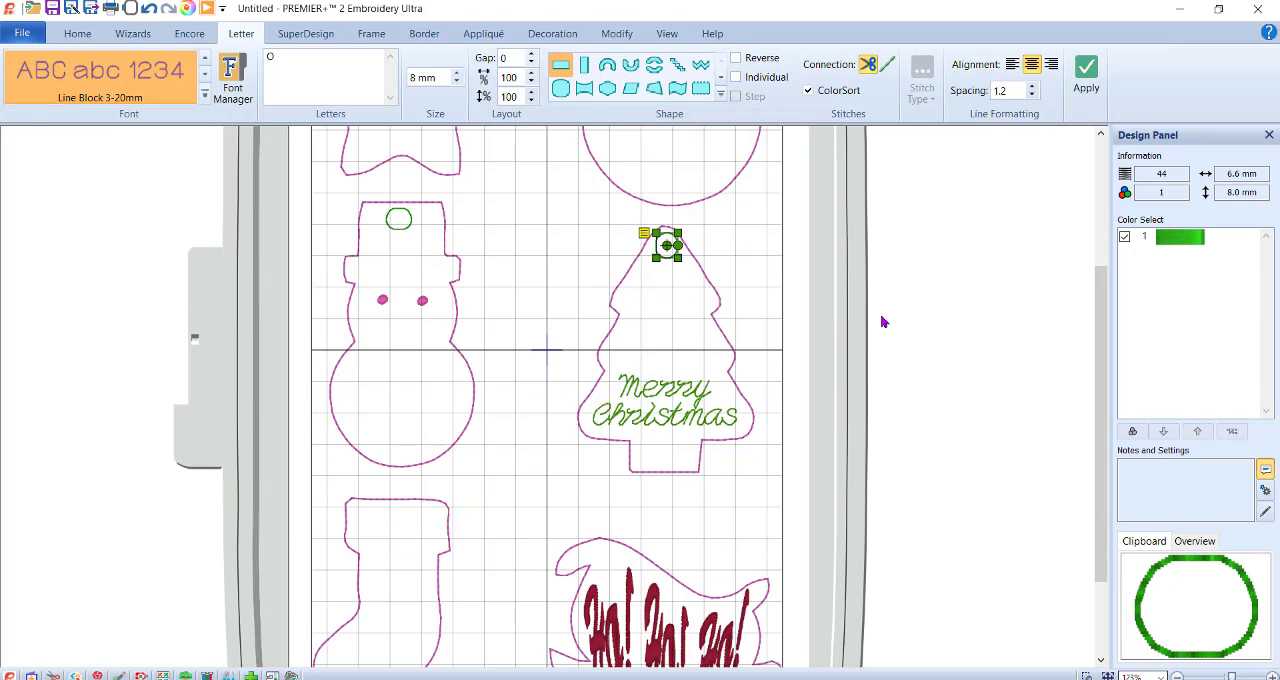
{"action": "mouse_move", "coordinate": [673, 237]}
{"action": "left_mouse_down"}
{"action": "mouse_move", "coordinate": [689, 252]}
{"action": "mouse_move", "coordinate": [496, 497]}
{"action": "mouse_move", "coordinate": [359, 510]}
{"action": "mouse_move", "coordinate": [375, 528]}
{"action": "mouse_move", "coordinate": [361, 508]}
{"action": "mouse_move", "coordinate": [609, 537]}
{"action": "mouse_move", "coordinate": [618, 572]}
{"action": "mouse_move", "coordinate": [604, 549]}
{"action": "left_mouse_up"}
{"action": "right_click", "coordinate": [436, 533]}
{"action": "left_click", "coordinate": [554, 563]}
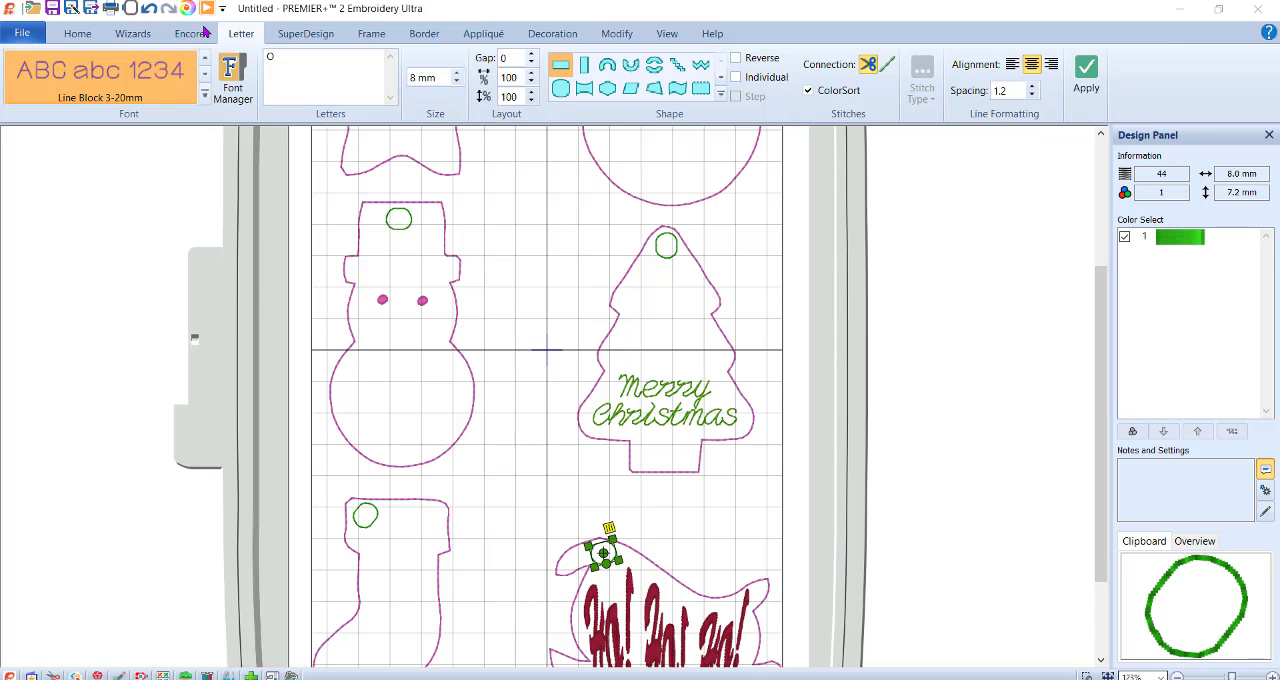
Preview the stitch-out in the Design Player, stepping back before the green holes and forward to the end, and close it.
{"action": "left_click_drag", "start_coordinate": [0, 183], "coordinate": [520, 165]}
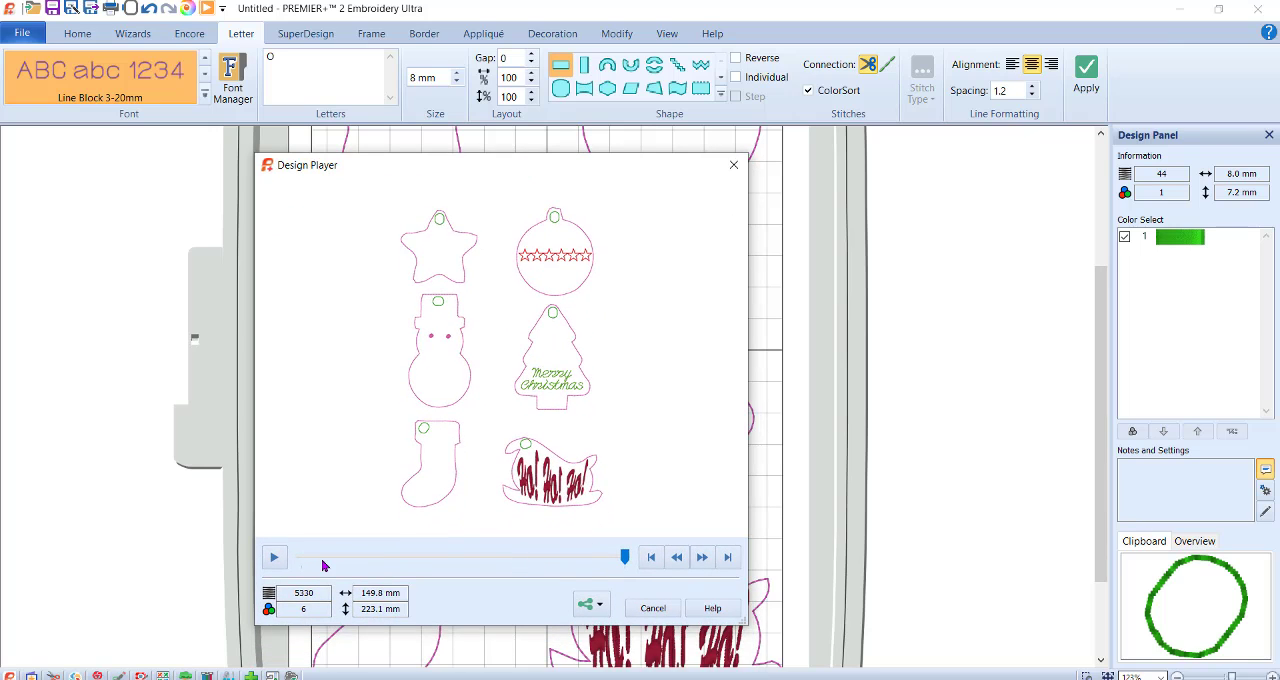
{"action": "mouse_move", "coordinate": [625, 557]}
{"action": "left_mouse_down"}
{"action": "mouse_move", "coordinate": [301, 557]}
{"action": "mouse_move", "coordinate": [625, 566]}
{"action": "mouse_move", "coordinate": [607, 557]}
{"action": "left_mouse_up"}
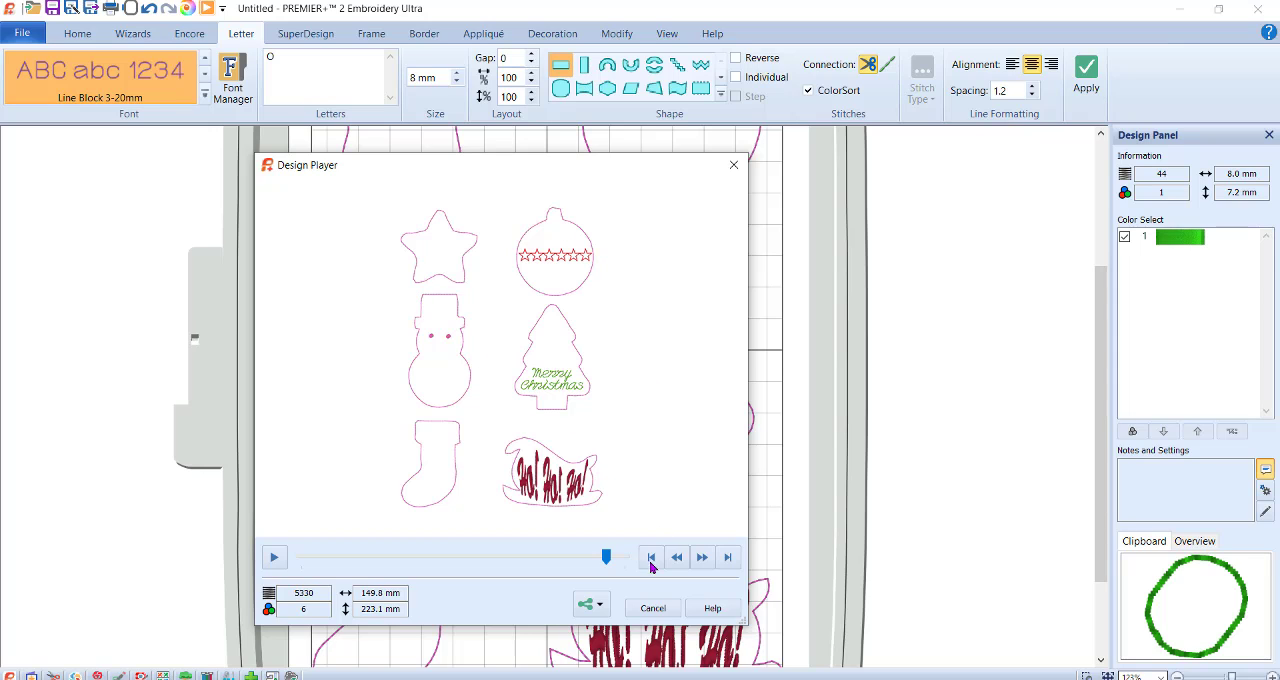
{"action": "left_click_drag", "start_coordinate": [605, 558], "coordinate": [625, 566]}
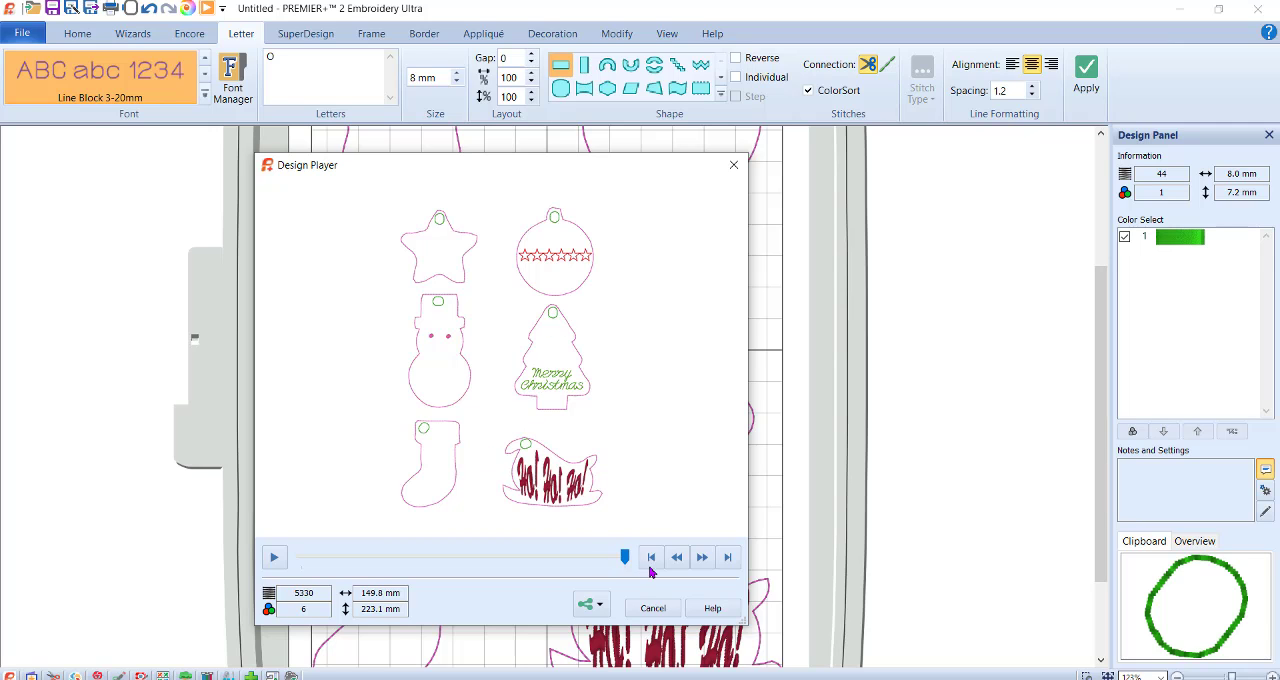
{"action": "left_click", "coordinate": [662, 610]}
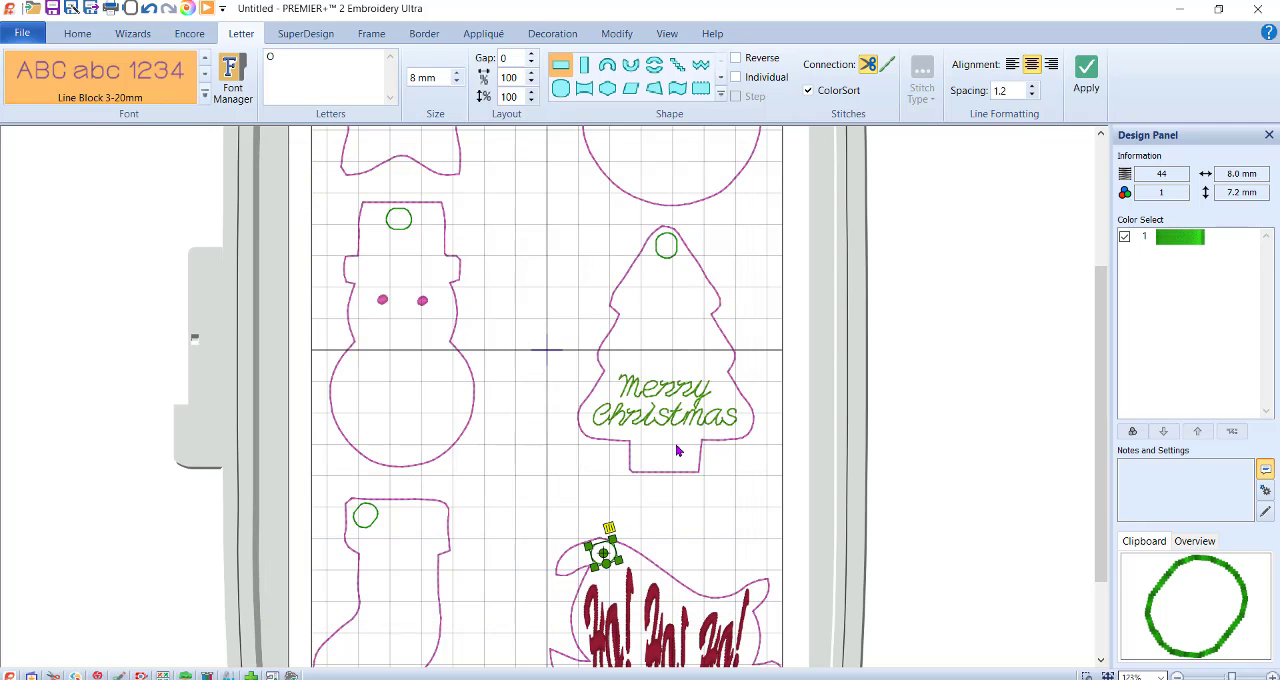